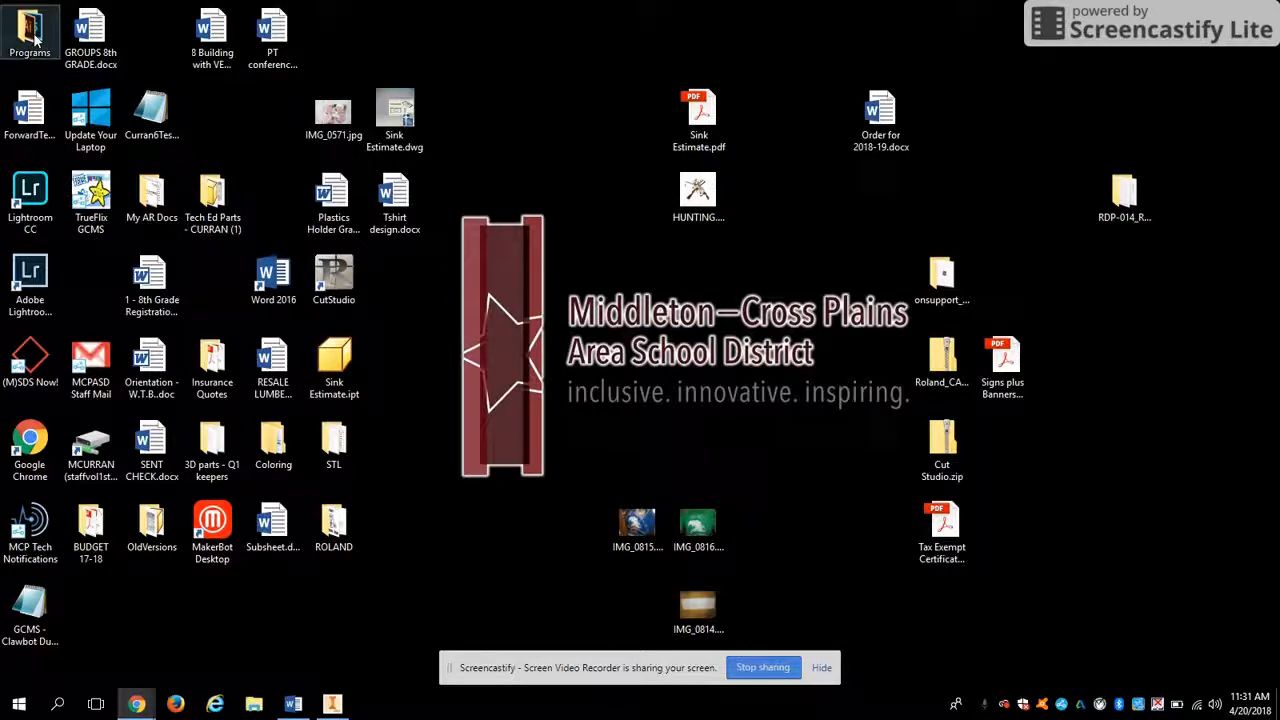
left_click(24, 700)
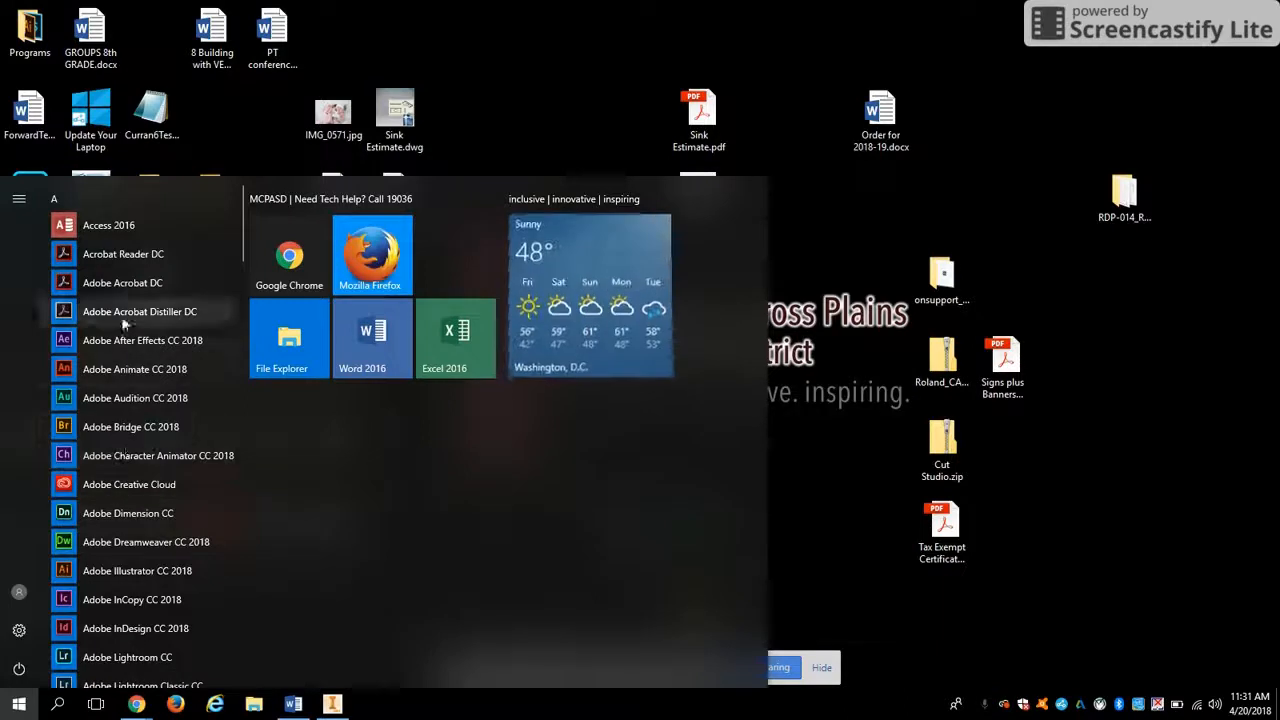
scroll(147, 459, "down", 5)
scroll(147, 459, "down", 5)
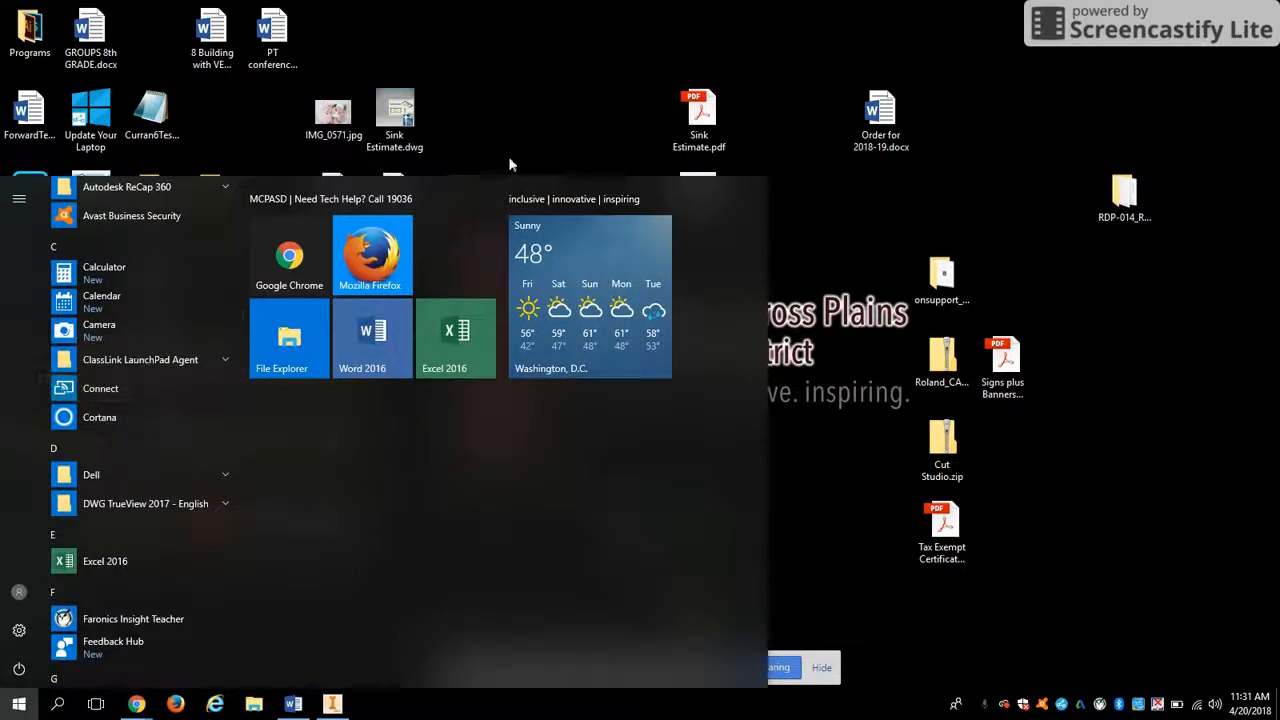
left_click(524, 139)
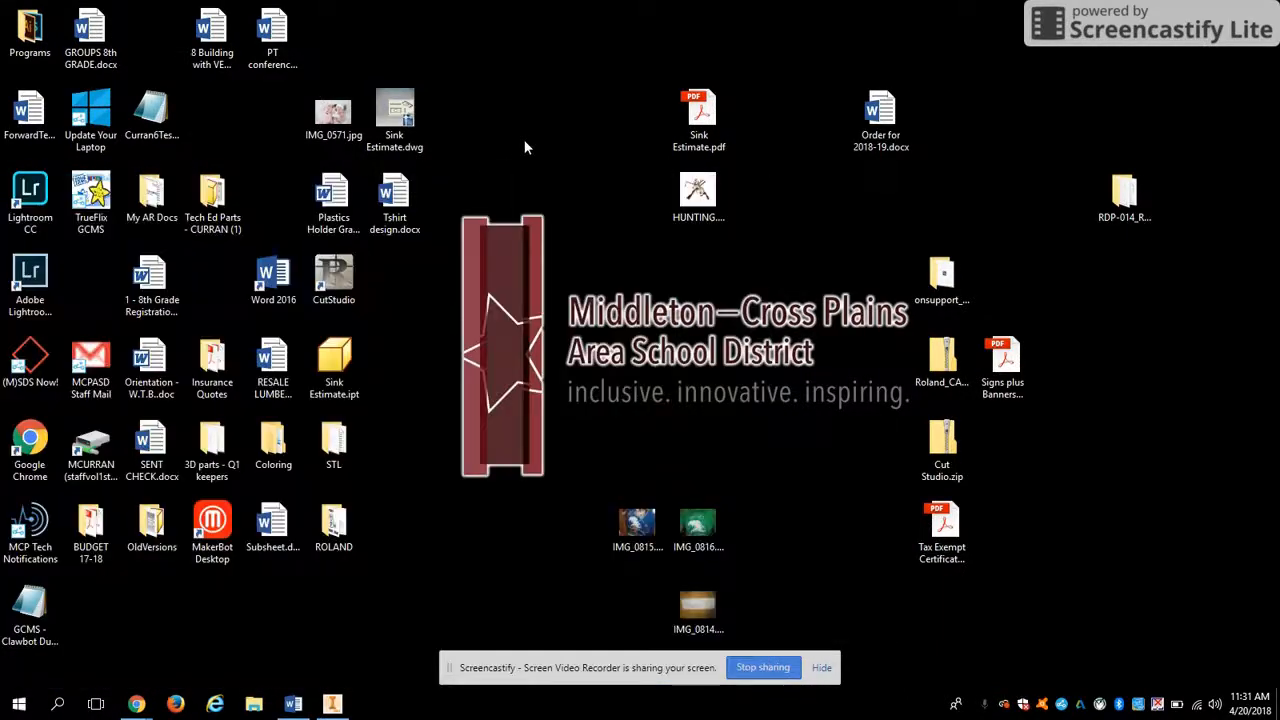
Launch CutStudio from the desktop and bring the lower part of the blank sheet into view
double_click(335, 276)
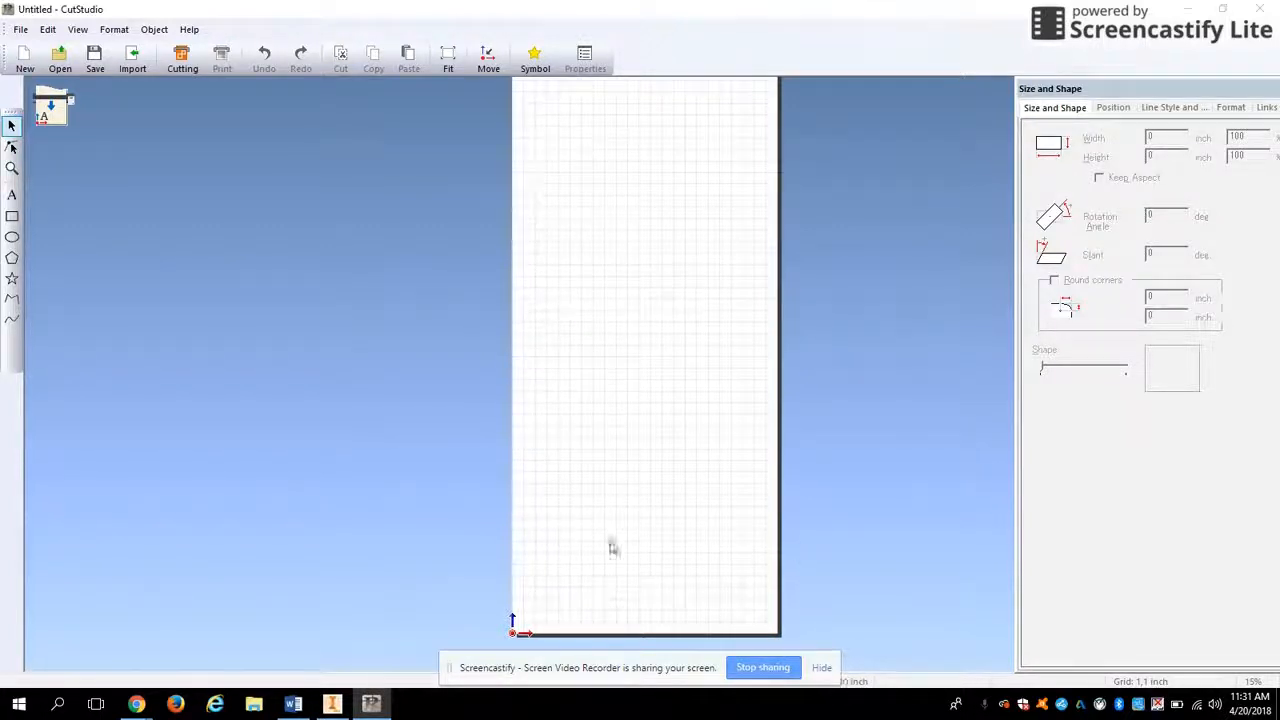
scroll(636, 543, "up", 2)
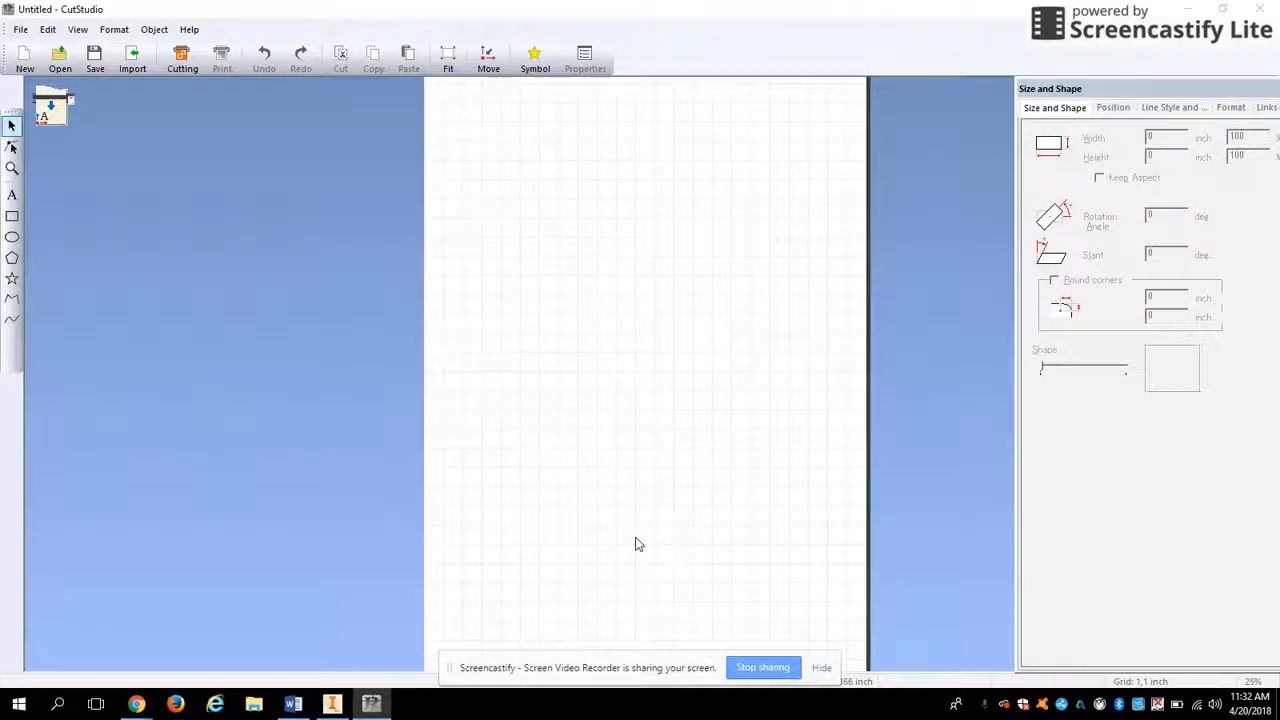
mouse_move(588, 540)
left_mouse_down()
mouse_move(576, 482)
mouse_move(621, 516)
left_mouse_up()
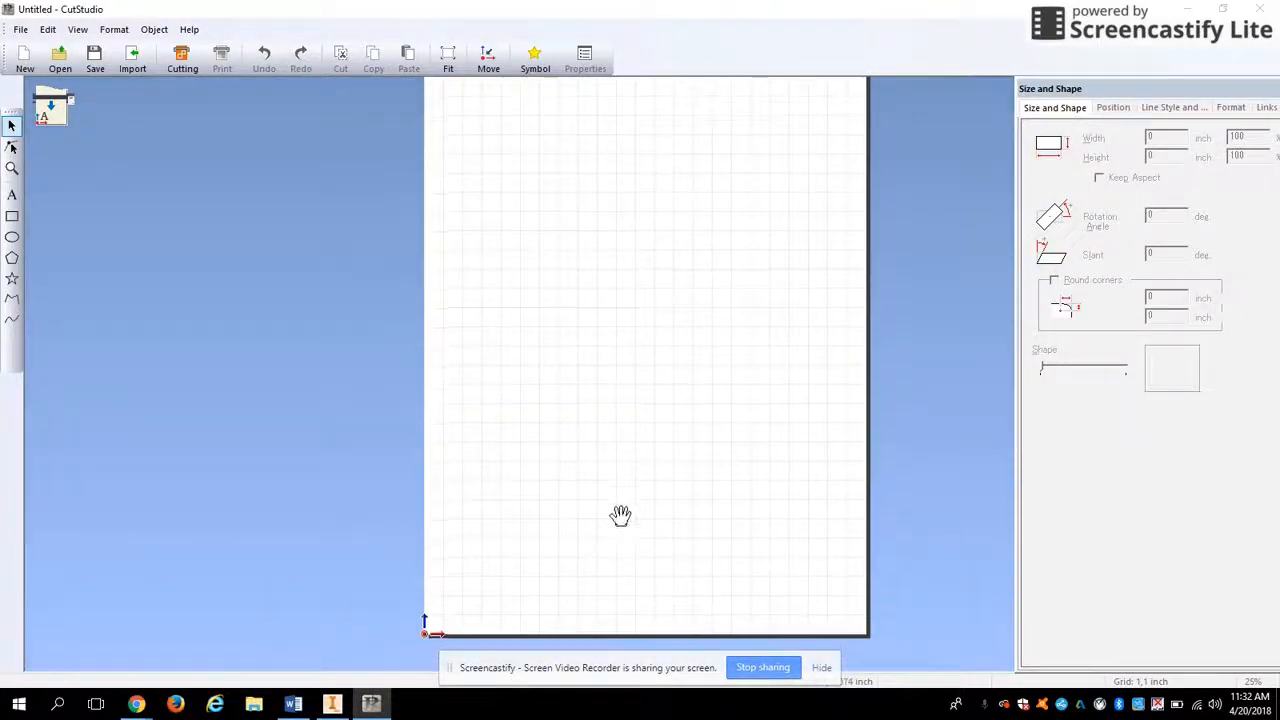
In the cutting setup, switch the Roland GS-24 cutting area units to inches and set the width to 15 inches
left_click(20, 30)
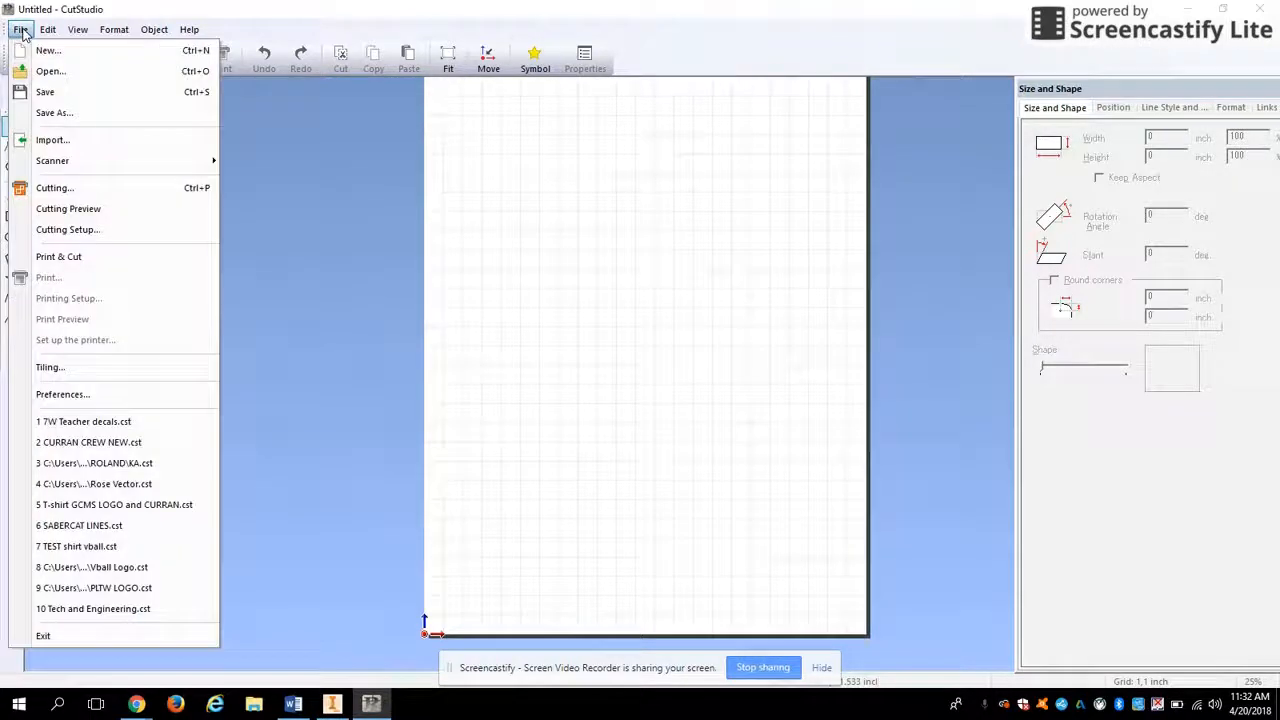
left_click(68, 229)
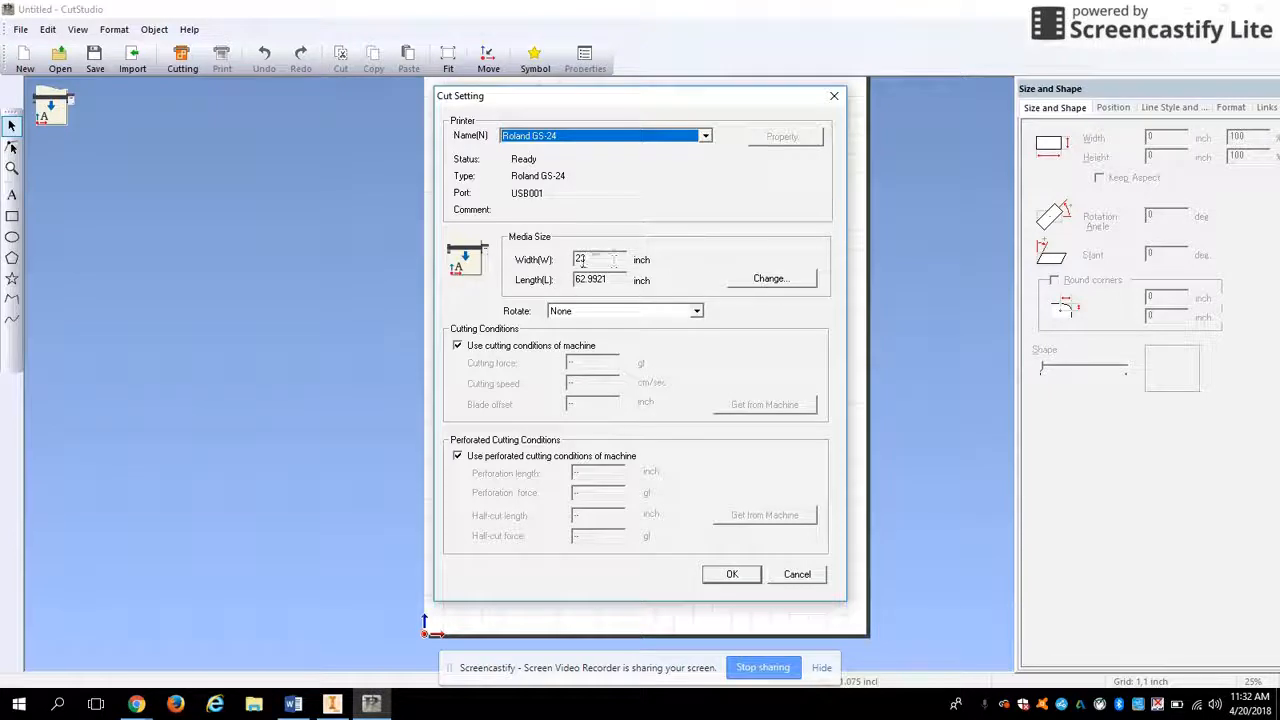
left_click(769, 279)
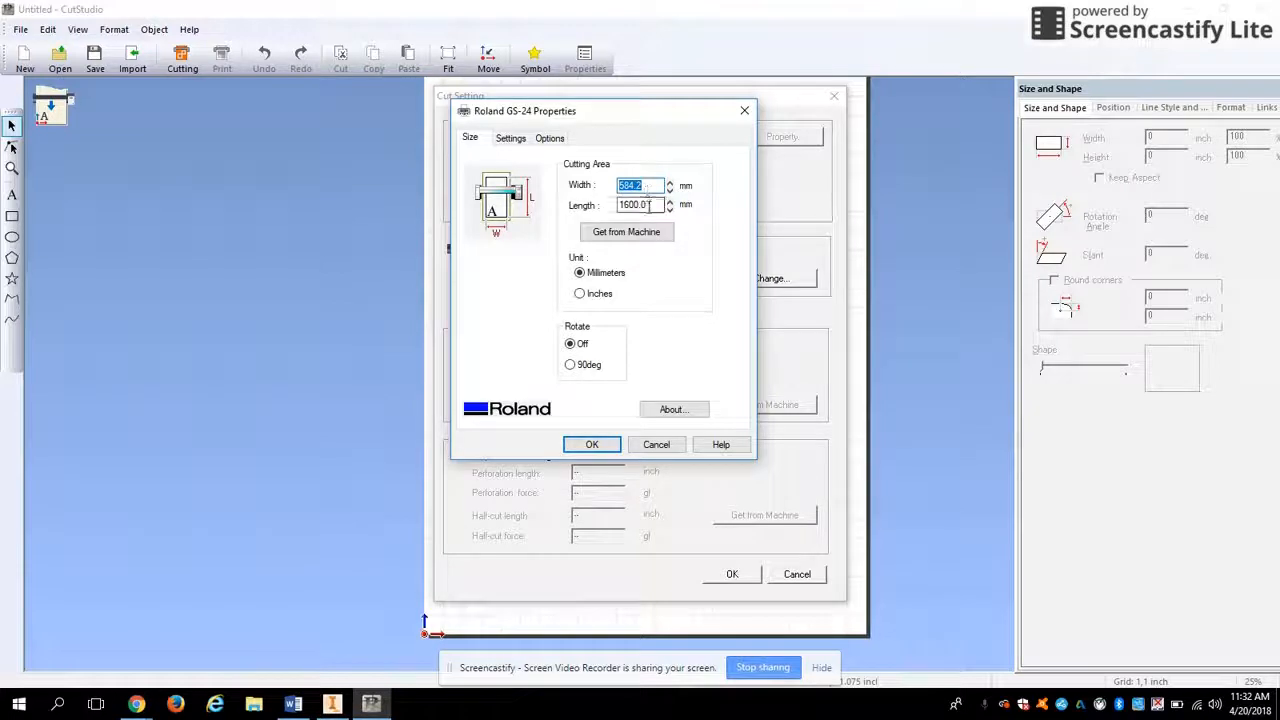
left_click(580, 294)
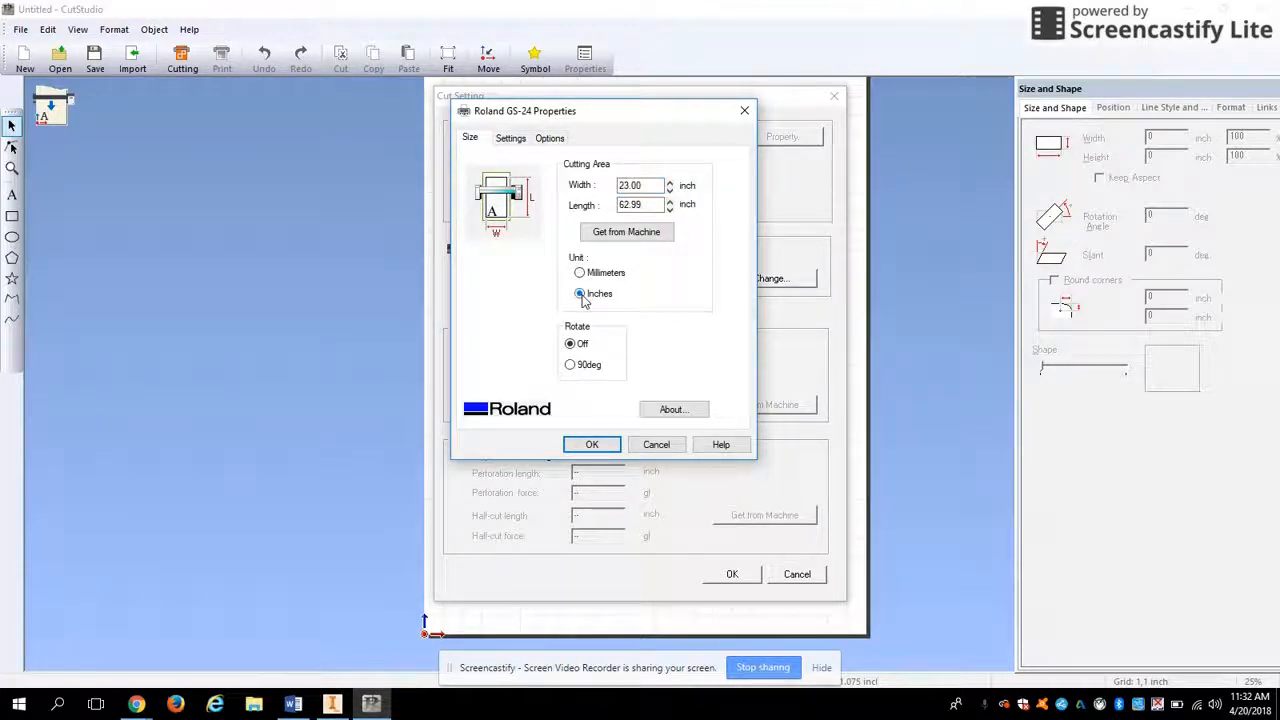
left_click_drag(660, 185, 612, 195)
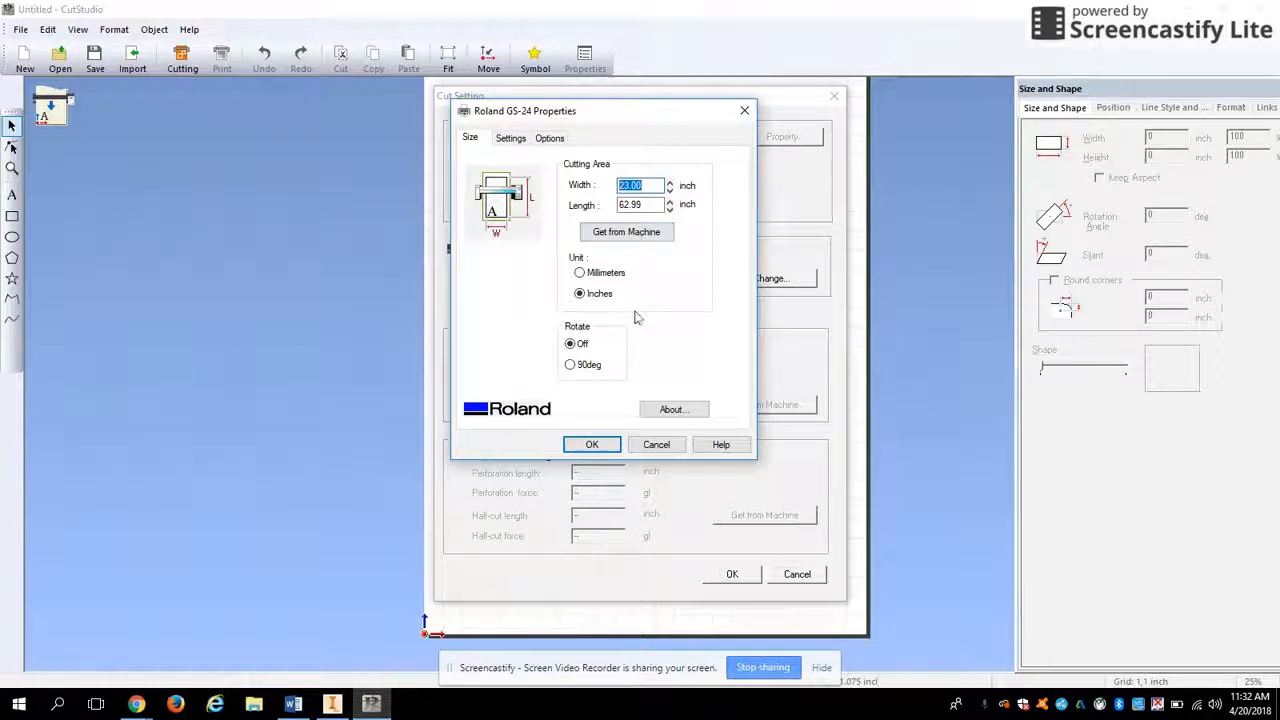
left_click(643, 235)
left_click(591, 444)
left_click(733, 576)
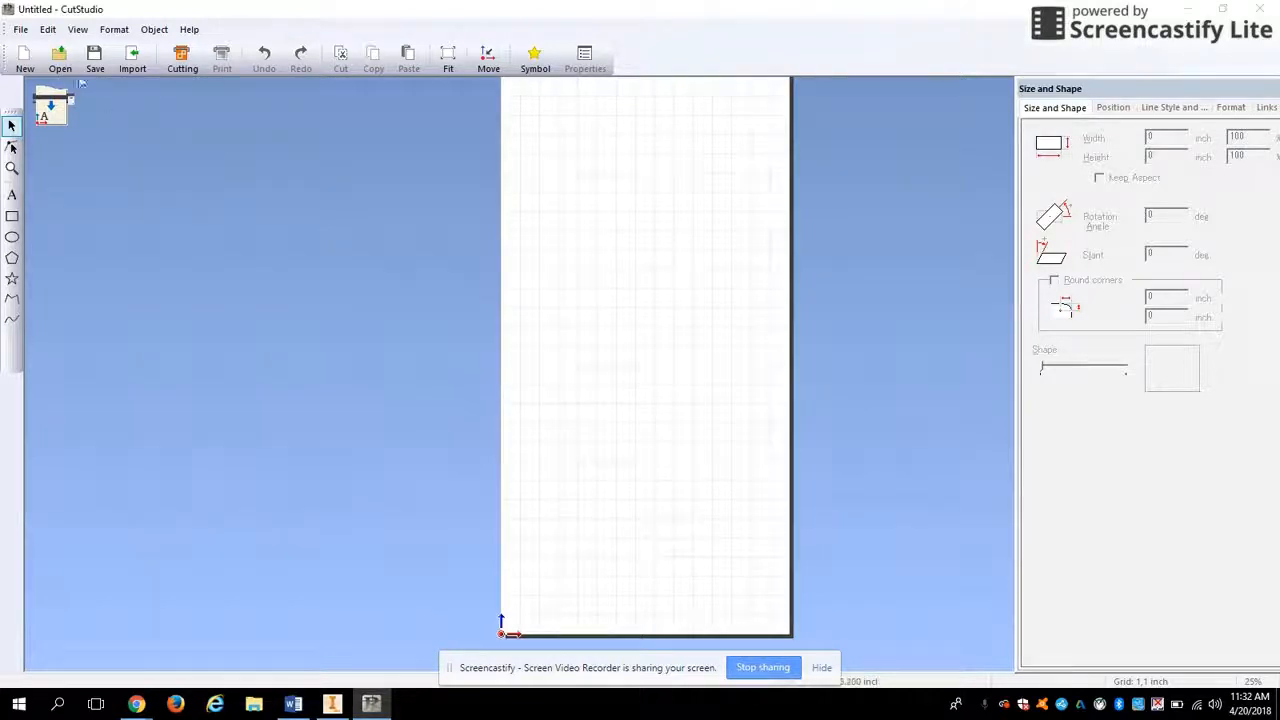
Set the cutting area width back to 23 inches in the cutting setup
left_click(20, 29)
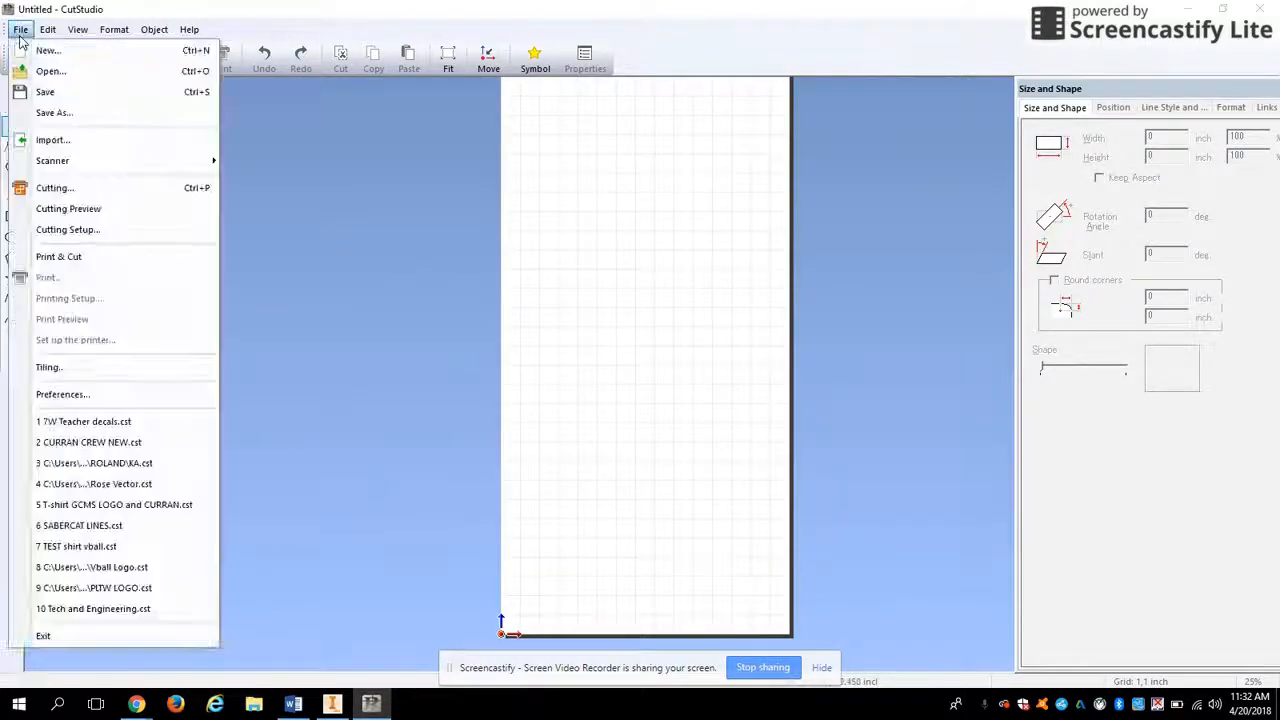
left_click(110, 231)
left_click(740, 278)
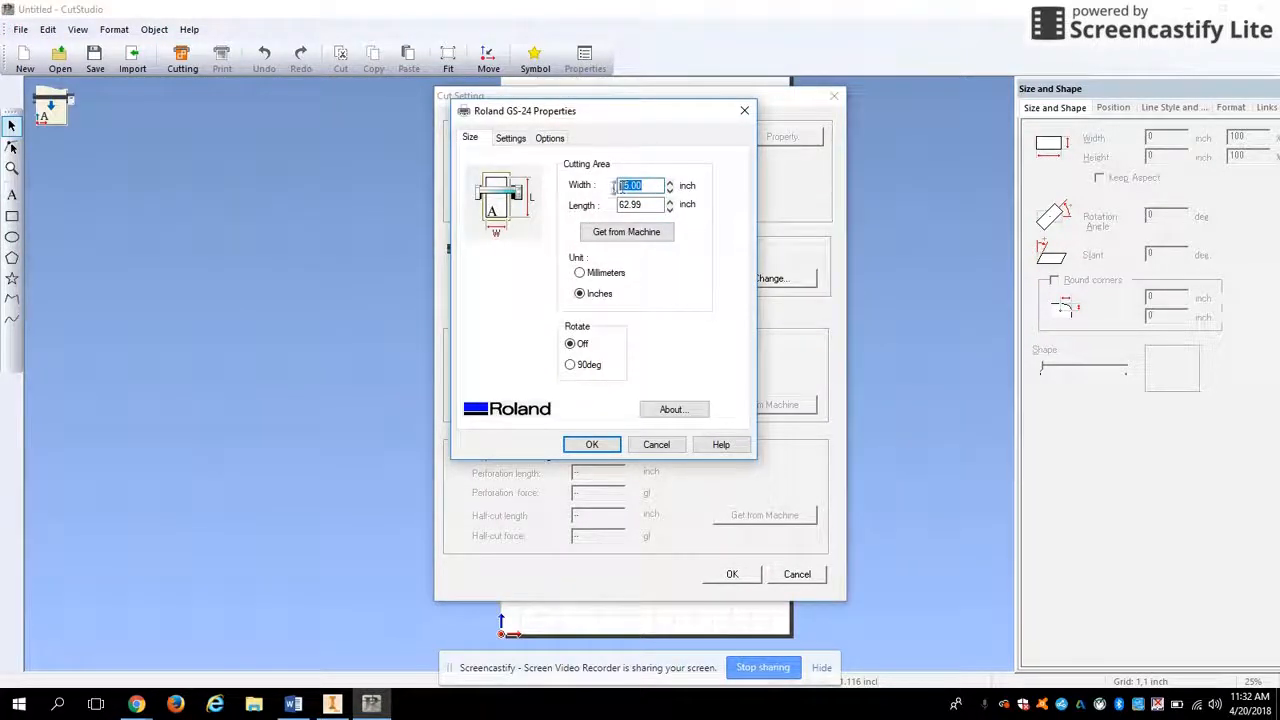
left_click(600, 446)
left_click(736, 573)
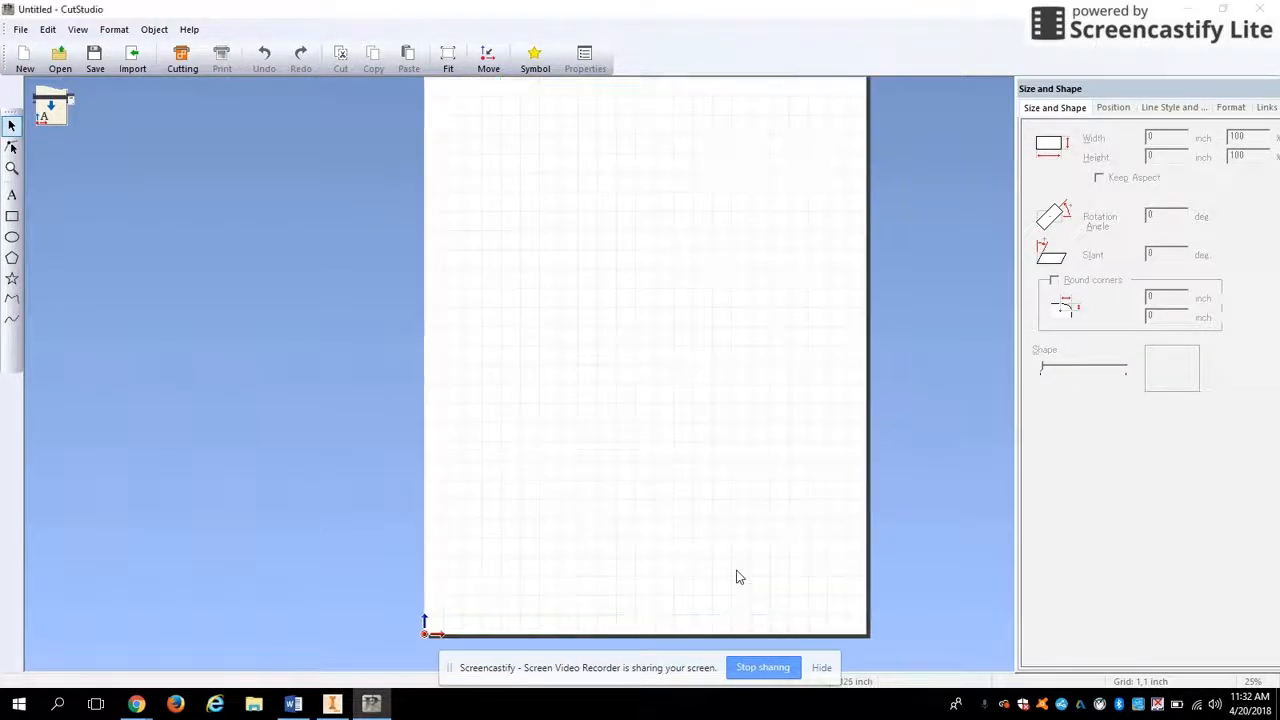
Set the default text height to 1 inch in the program preferences
left_click(20, 30)
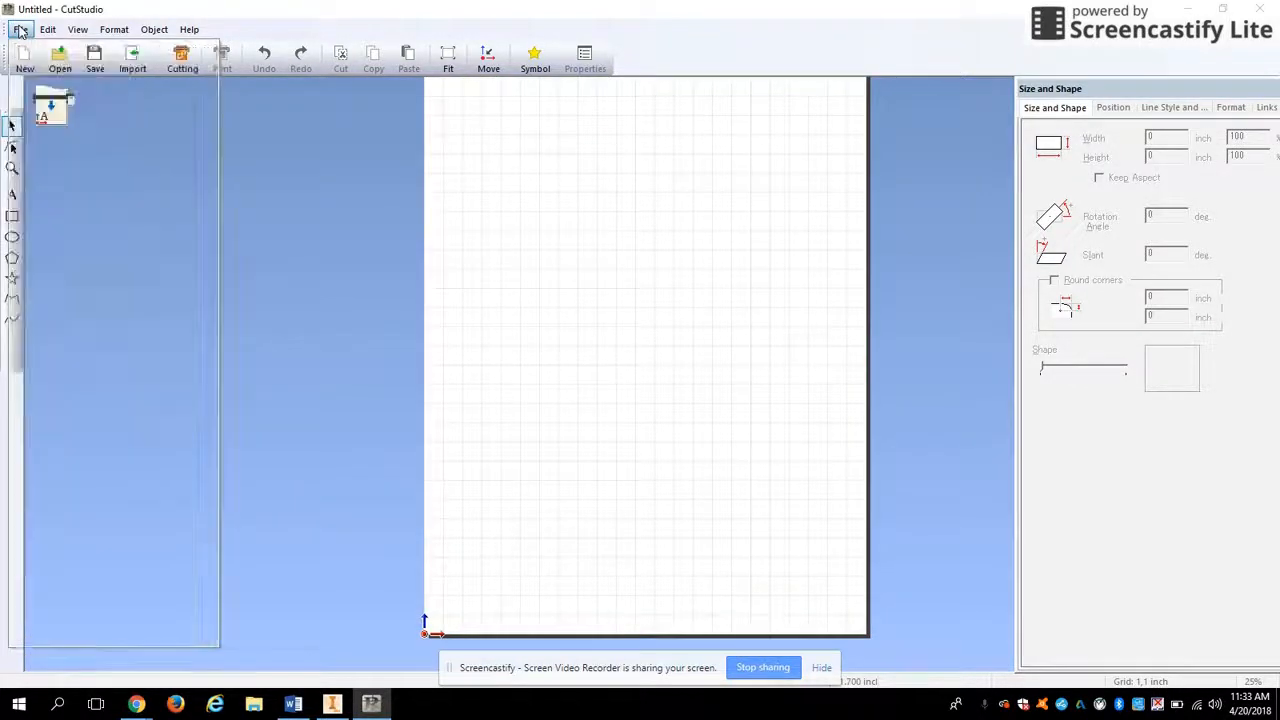
left_click(47, 29)
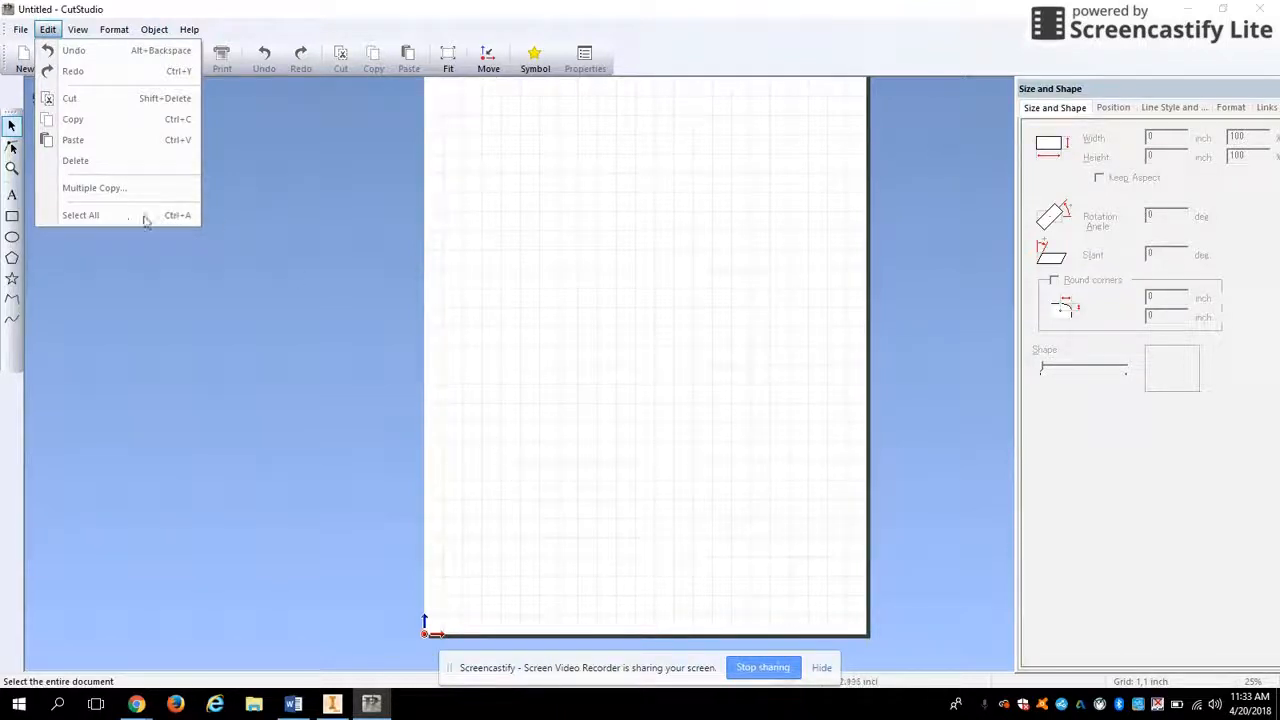
mouse_move(26, 28)
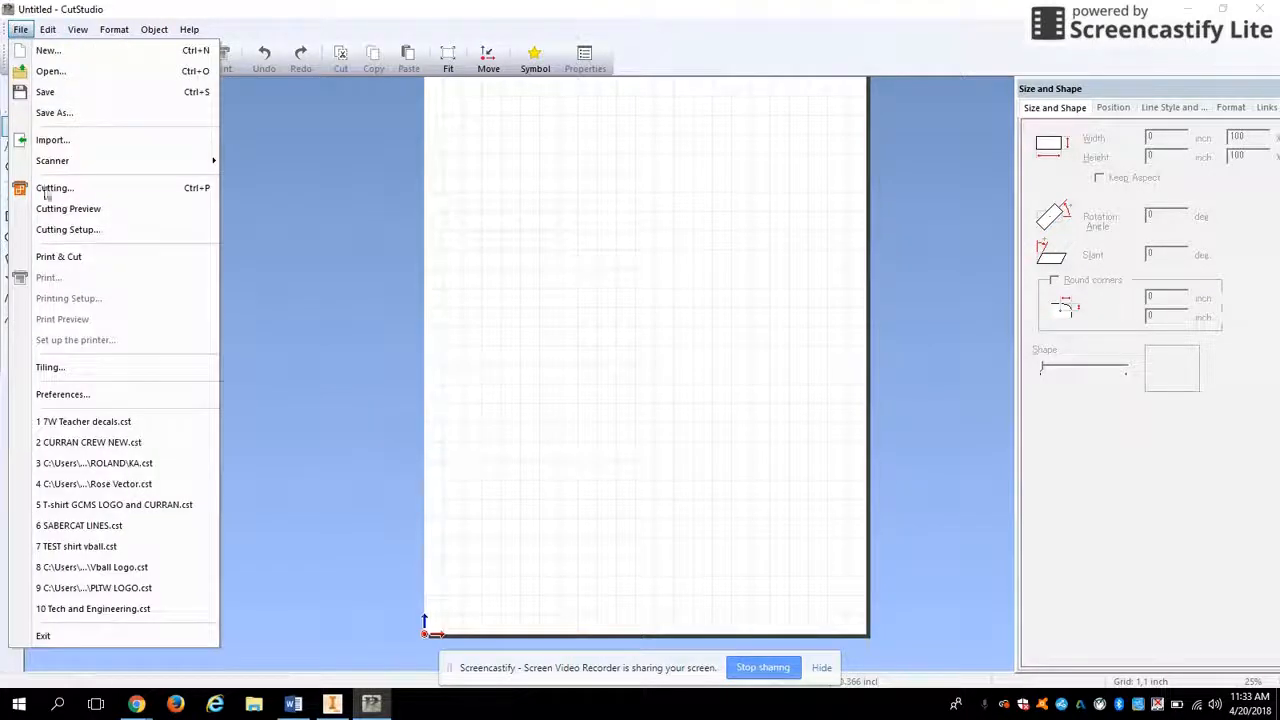
left_click(79, 395)
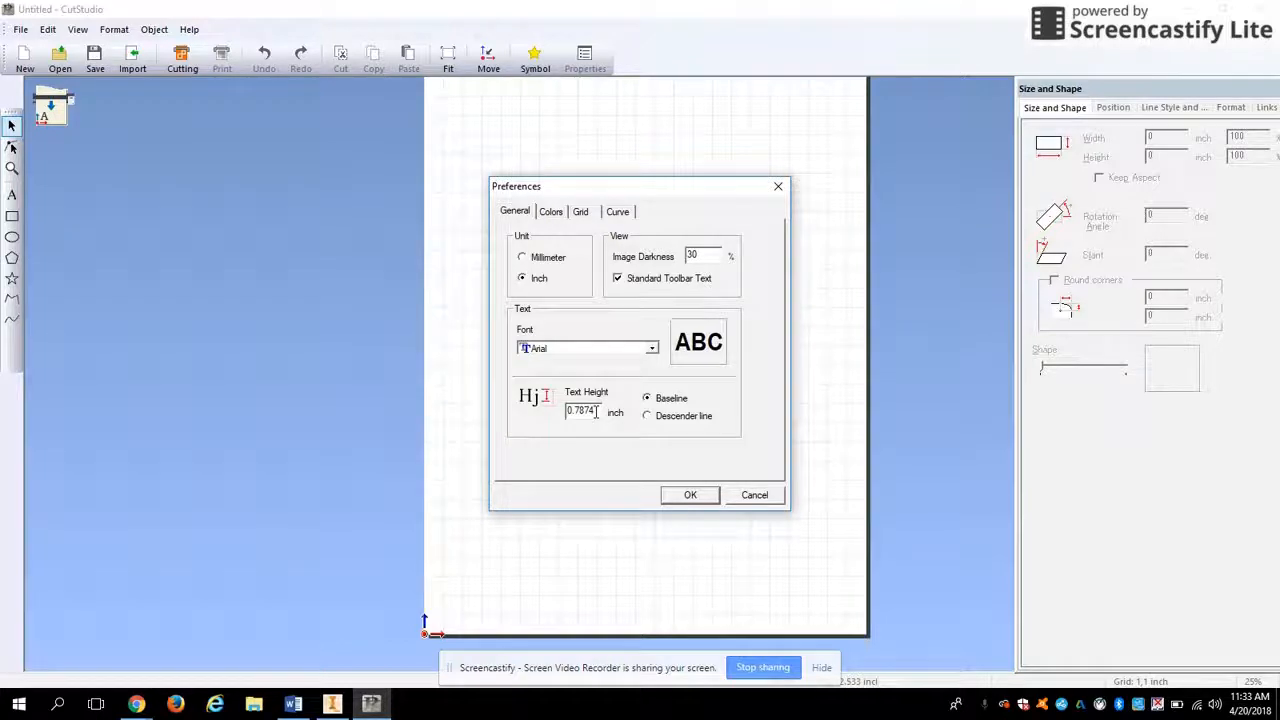
left_click_drag(597, 412, 558, 406)
type("1")
Review the color, grid and curve preferences and accept the preference settings
left_click(551, 214)
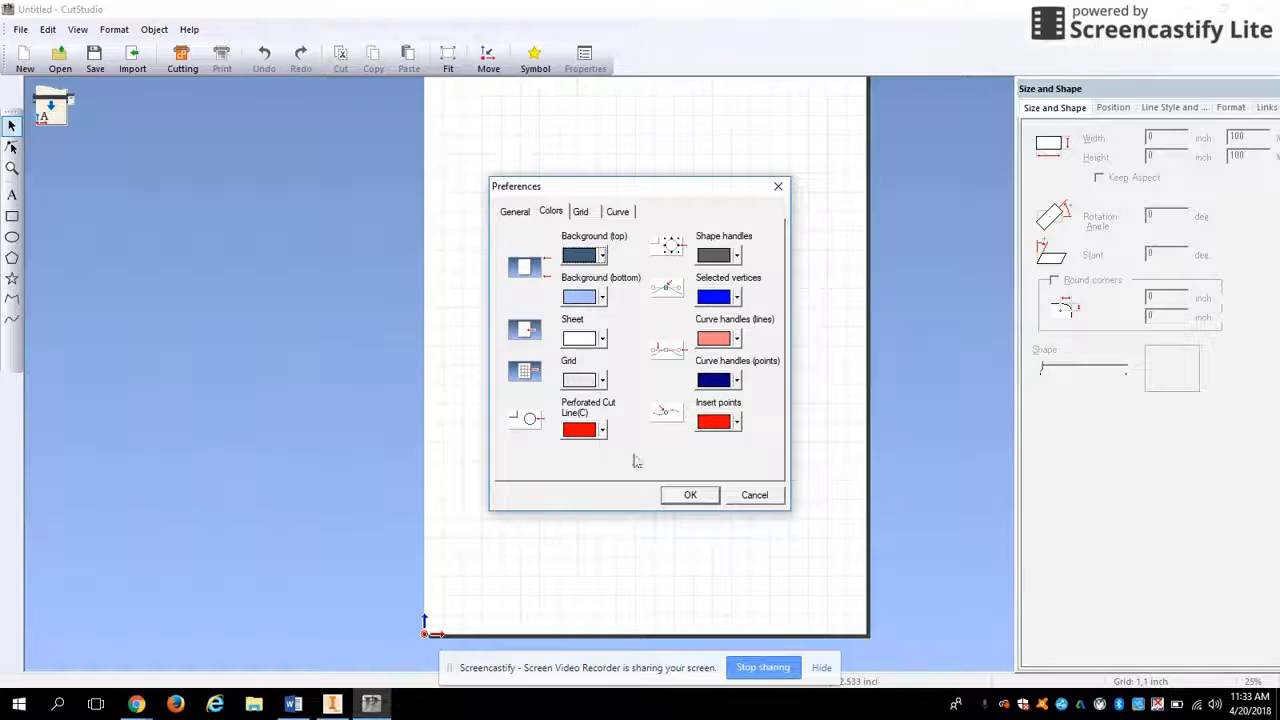
left_click(589, 215)
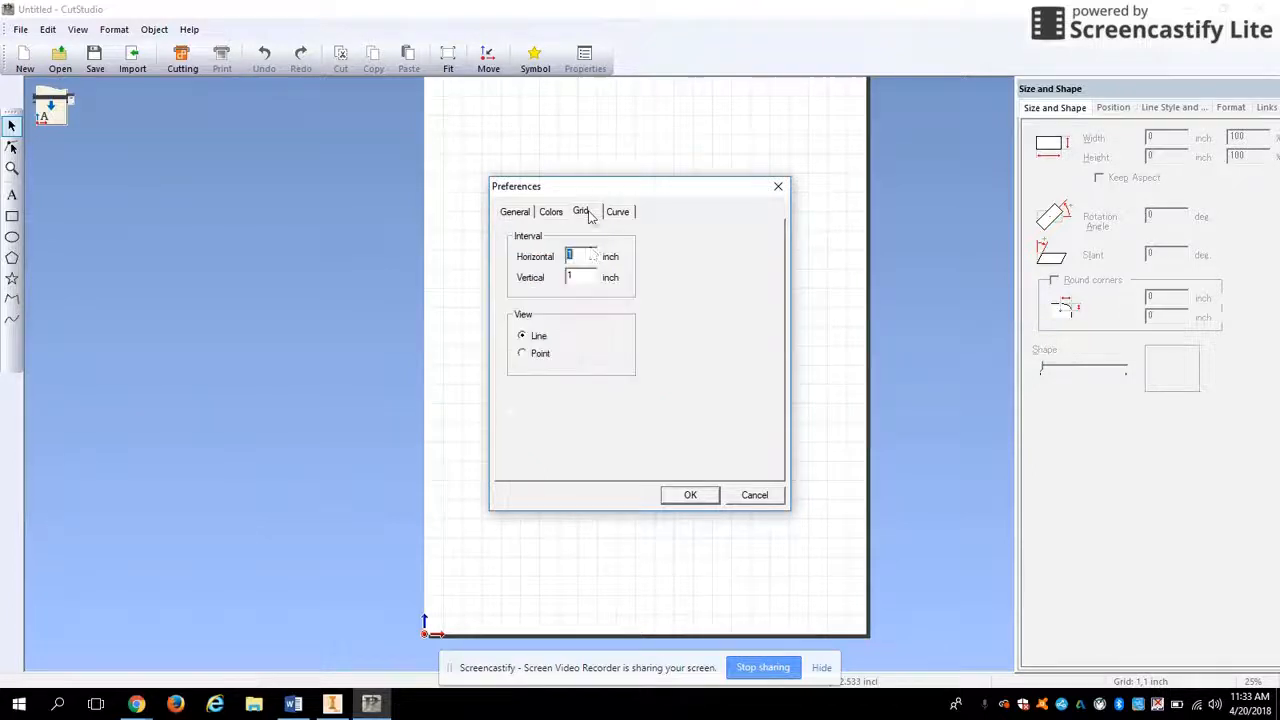
double_click(574, 275)
left_click(619, 214)
left_click(584, 216)
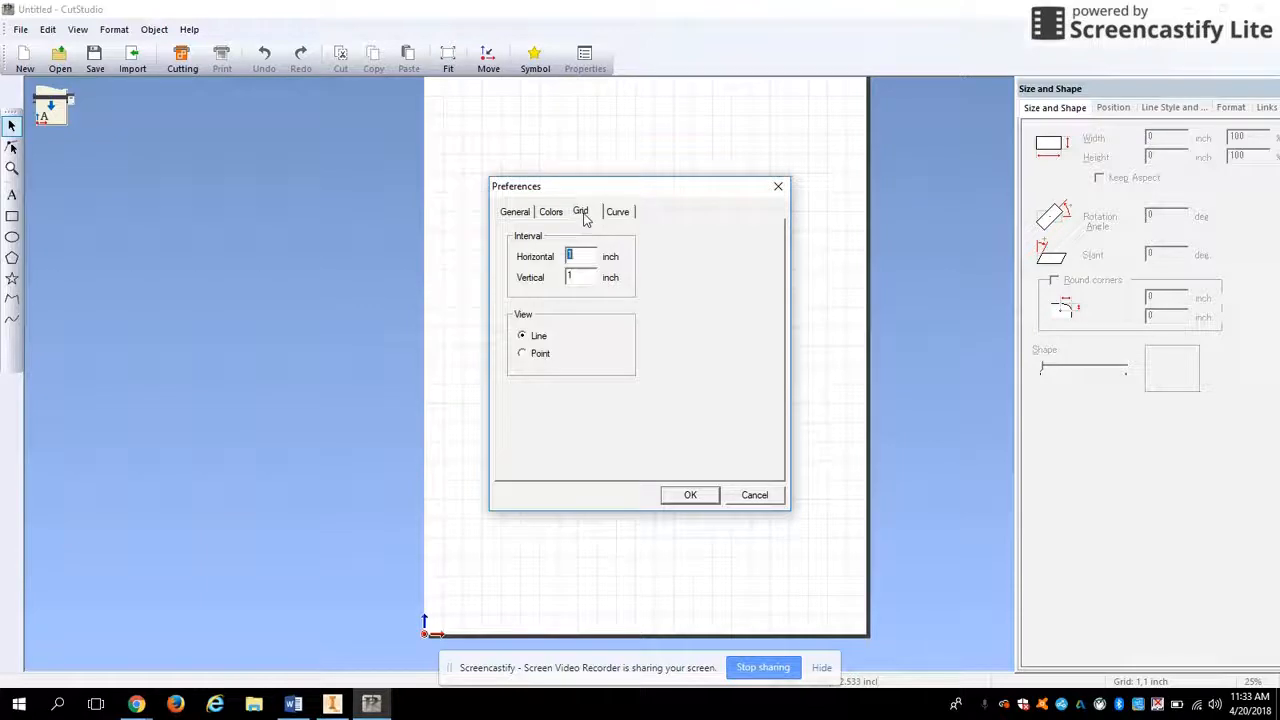
left_click(687, 495)
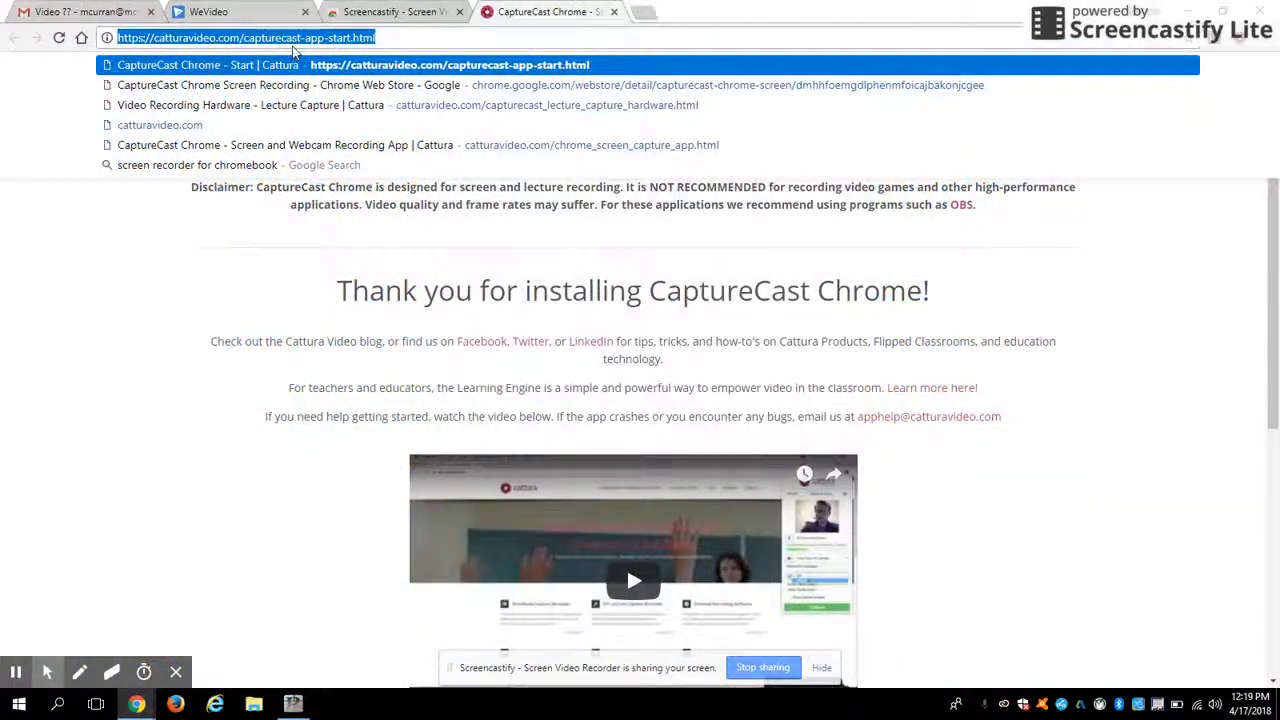
Search Google Images for "hunting fishing outline" in the web browser
type("hunting")
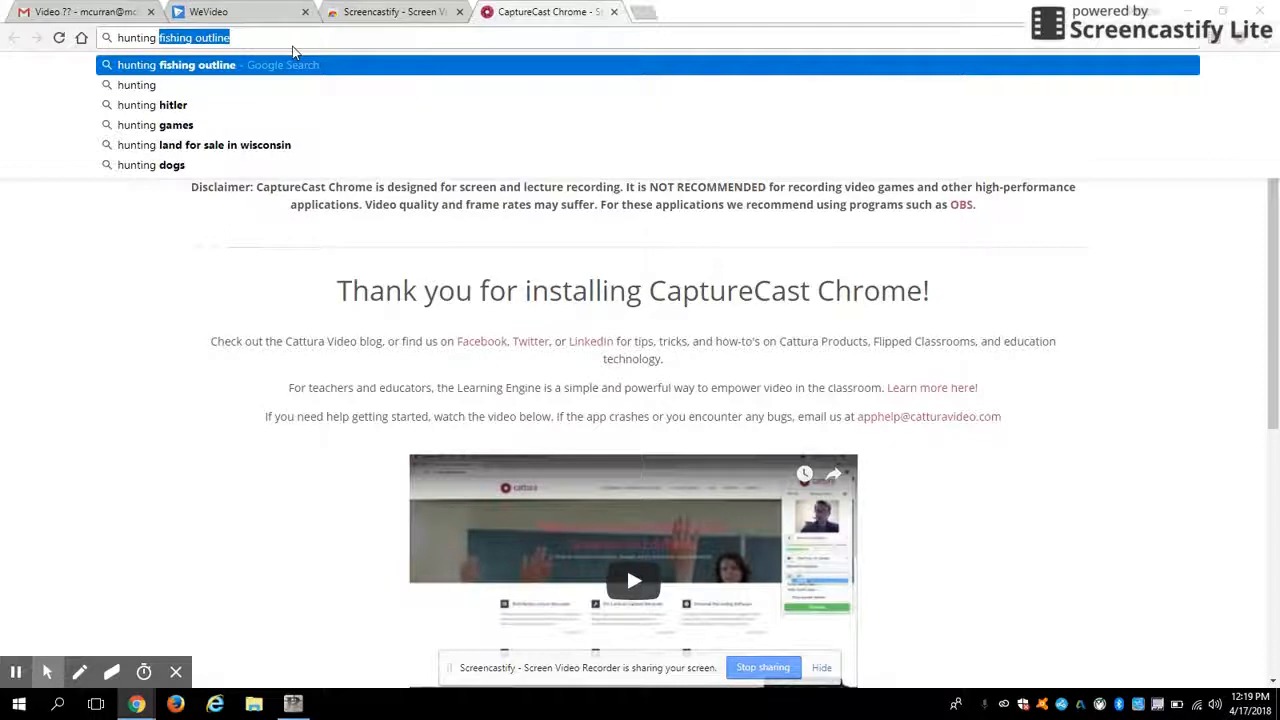
type(" fis")
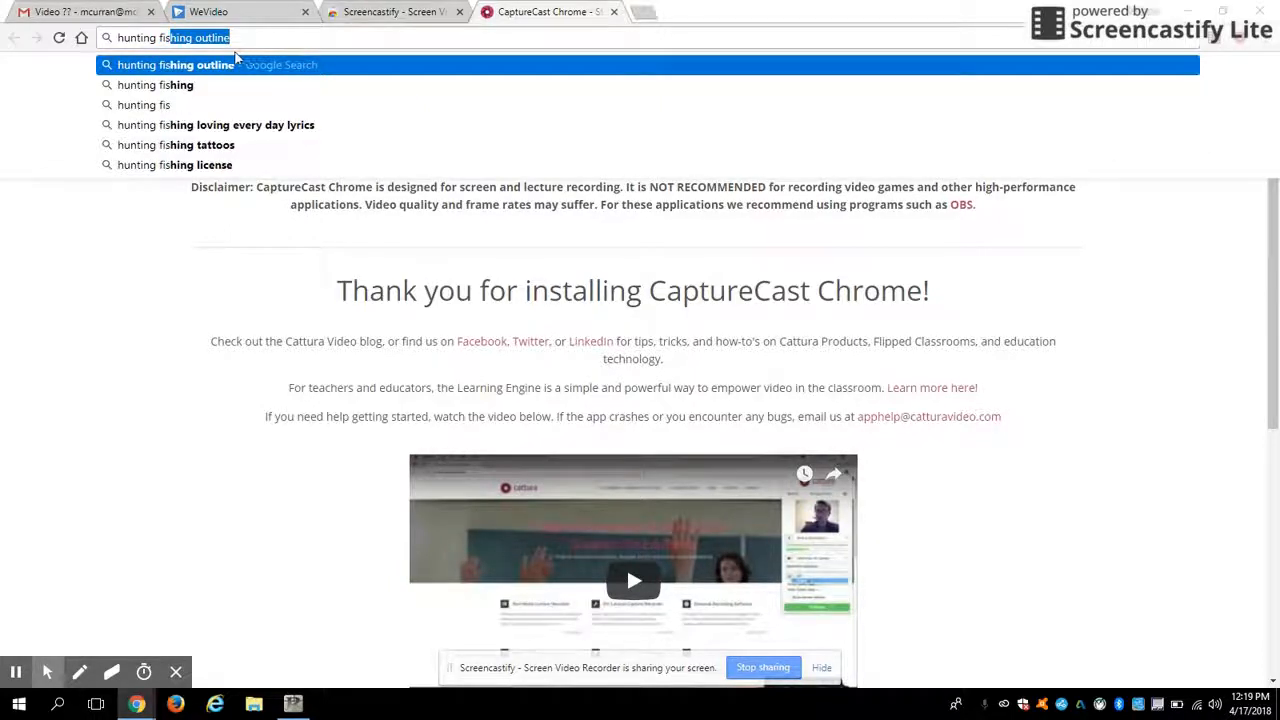
left_click(217, 64)
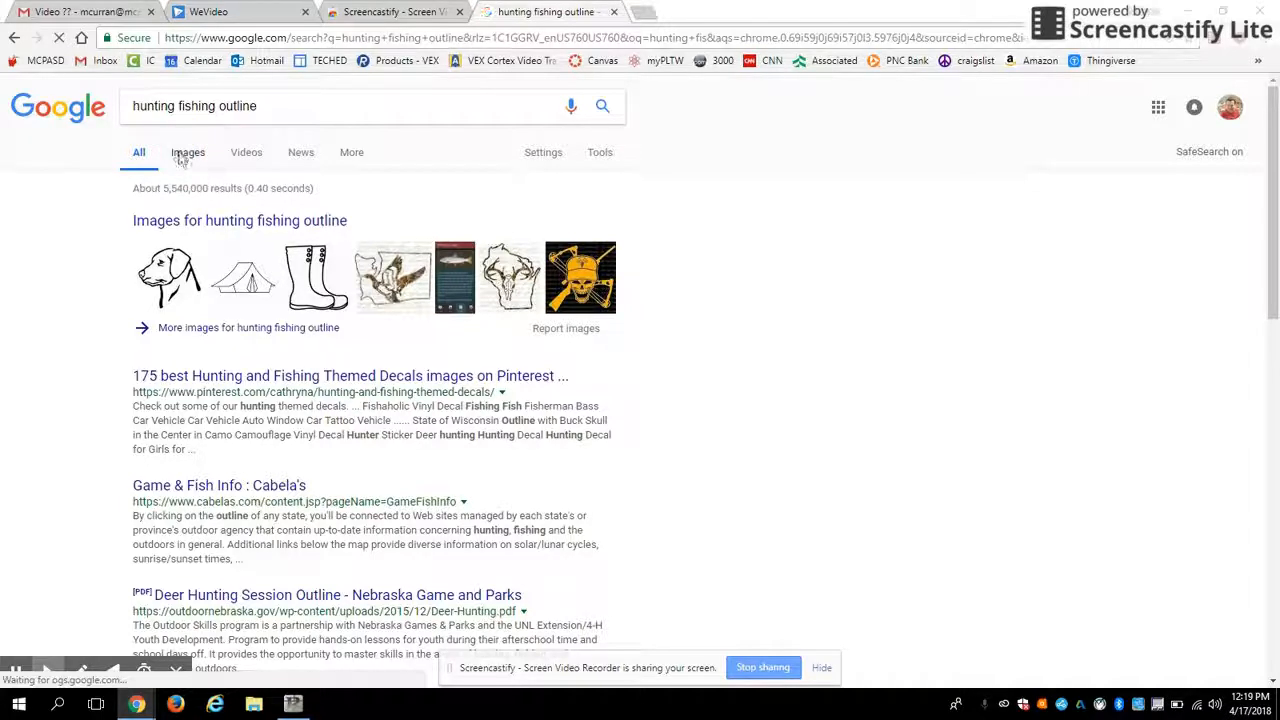
left_click(189, 155)
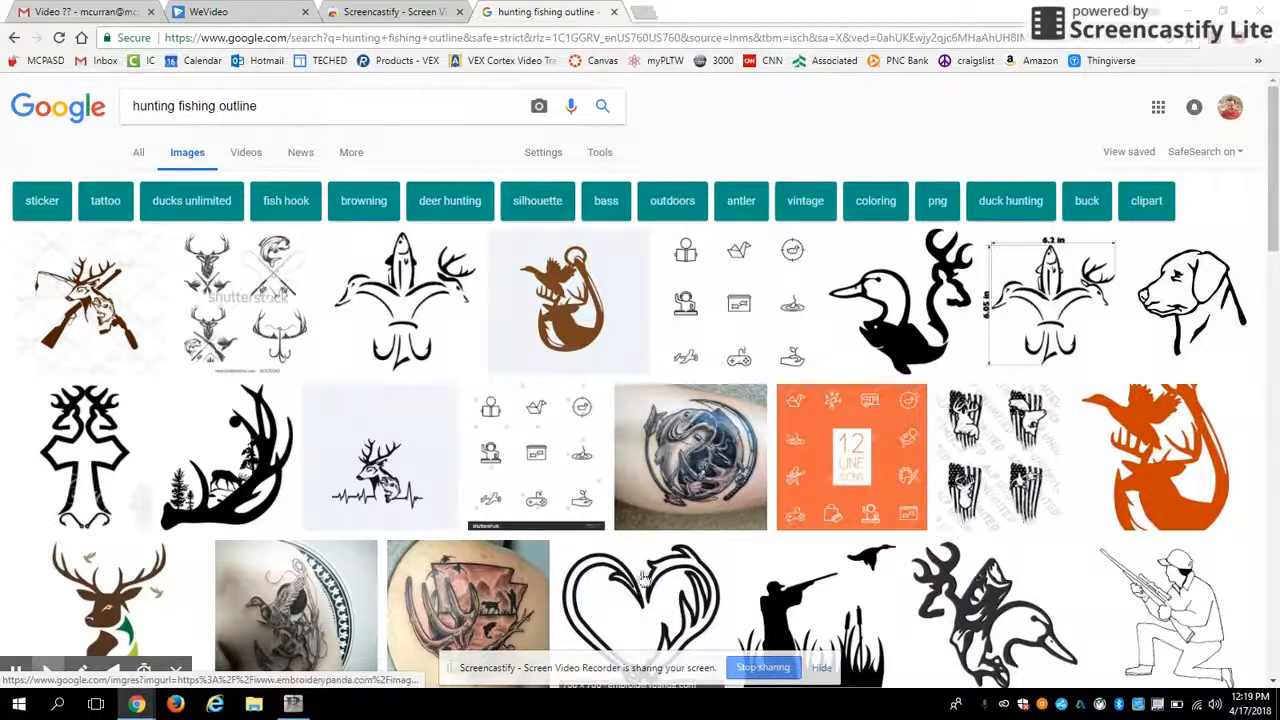
Browse the image results and open the preview of the brown deer, fish and crossed rifle design
scroll(683, 561, "down", 2)
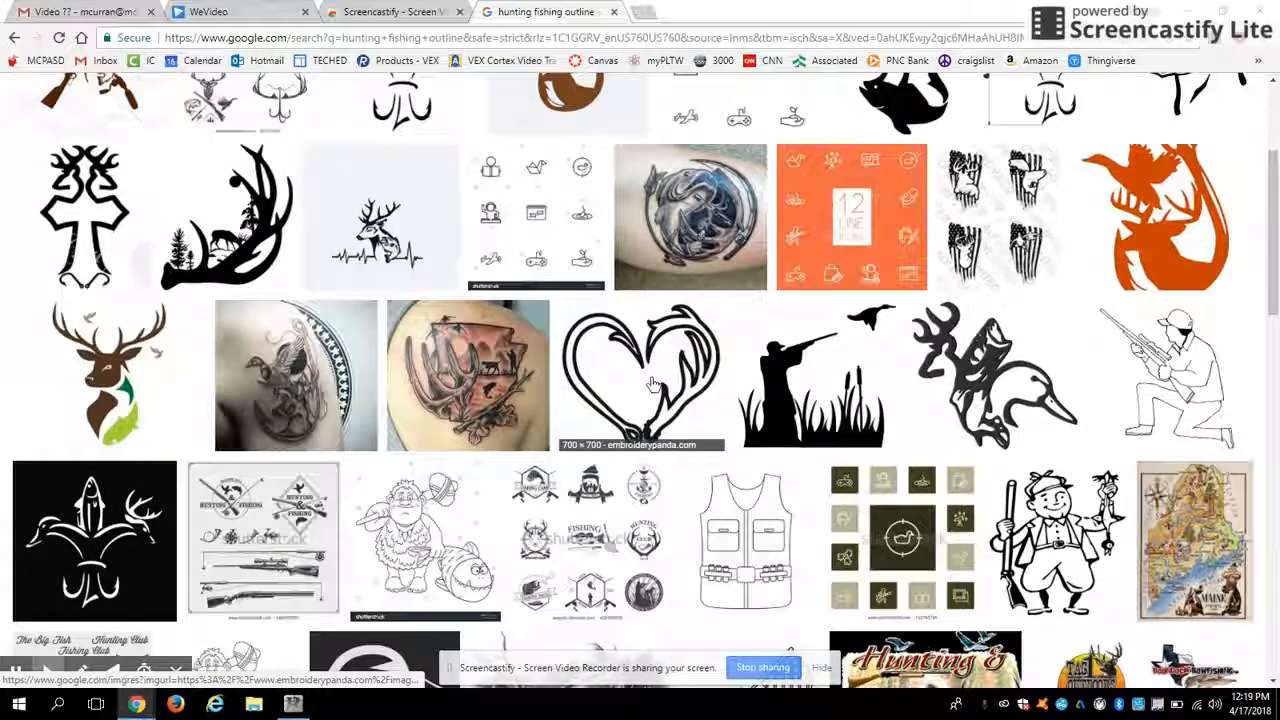
scroll(652, 384, "up", 2)
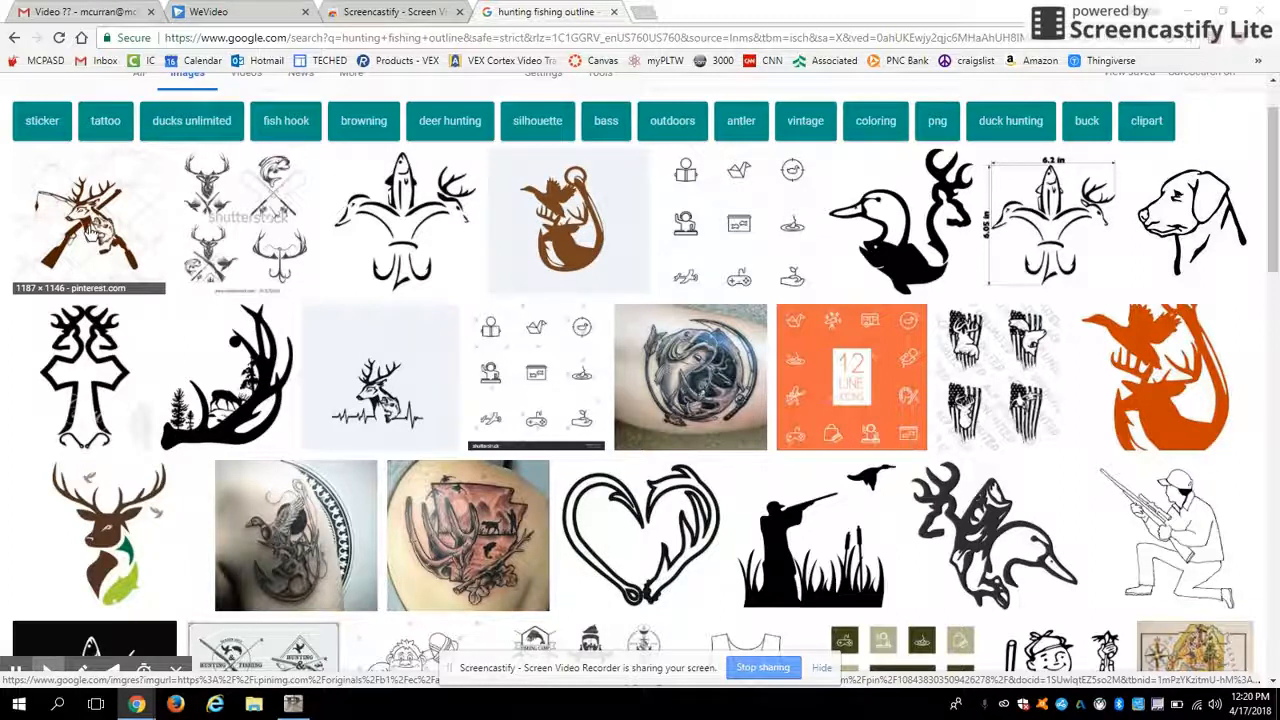
left_click(89, 229)
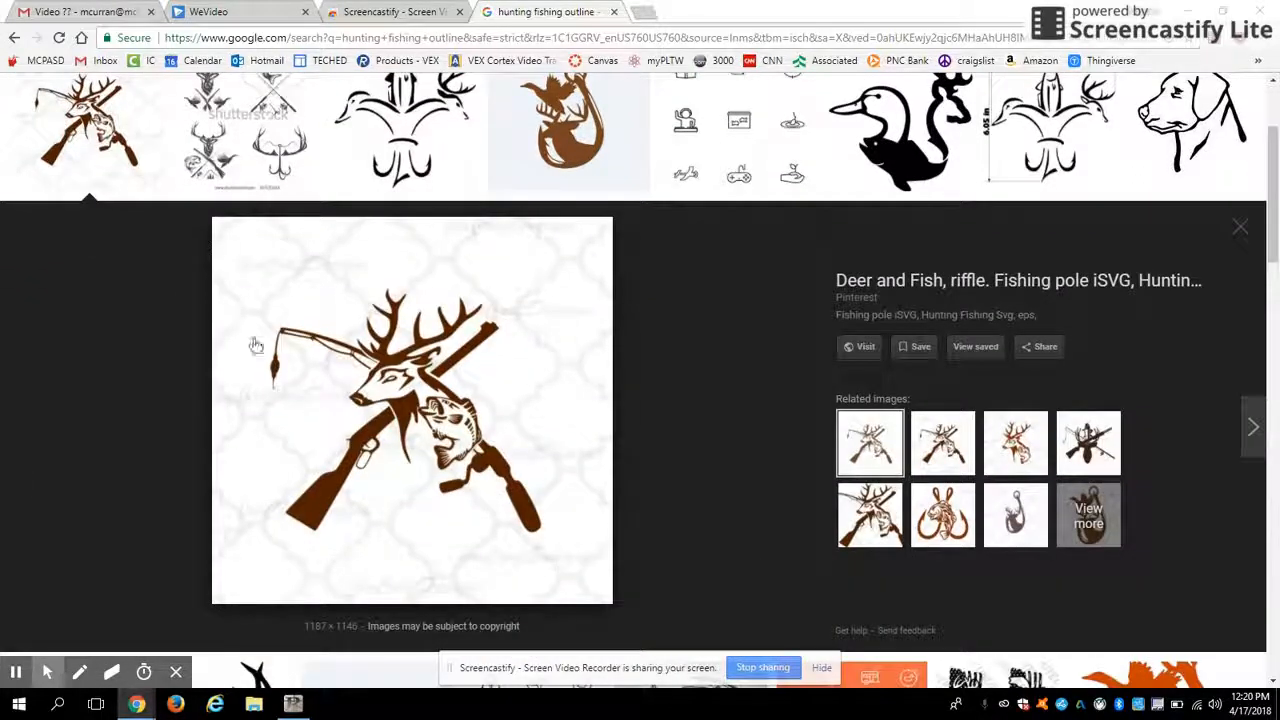
Save the deer, fish and rifle image to the Desktop as HUNTING.jpg in JPEG format
right_click(411, 440)
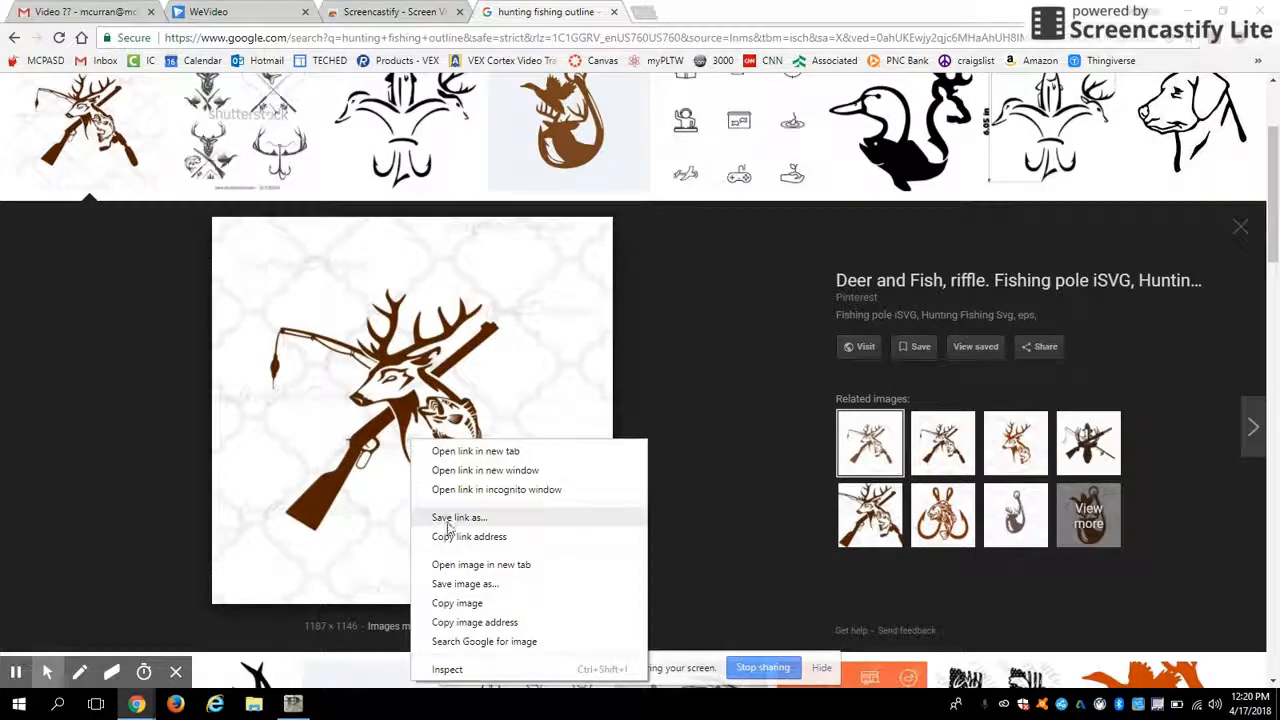
left_click(470, 583)
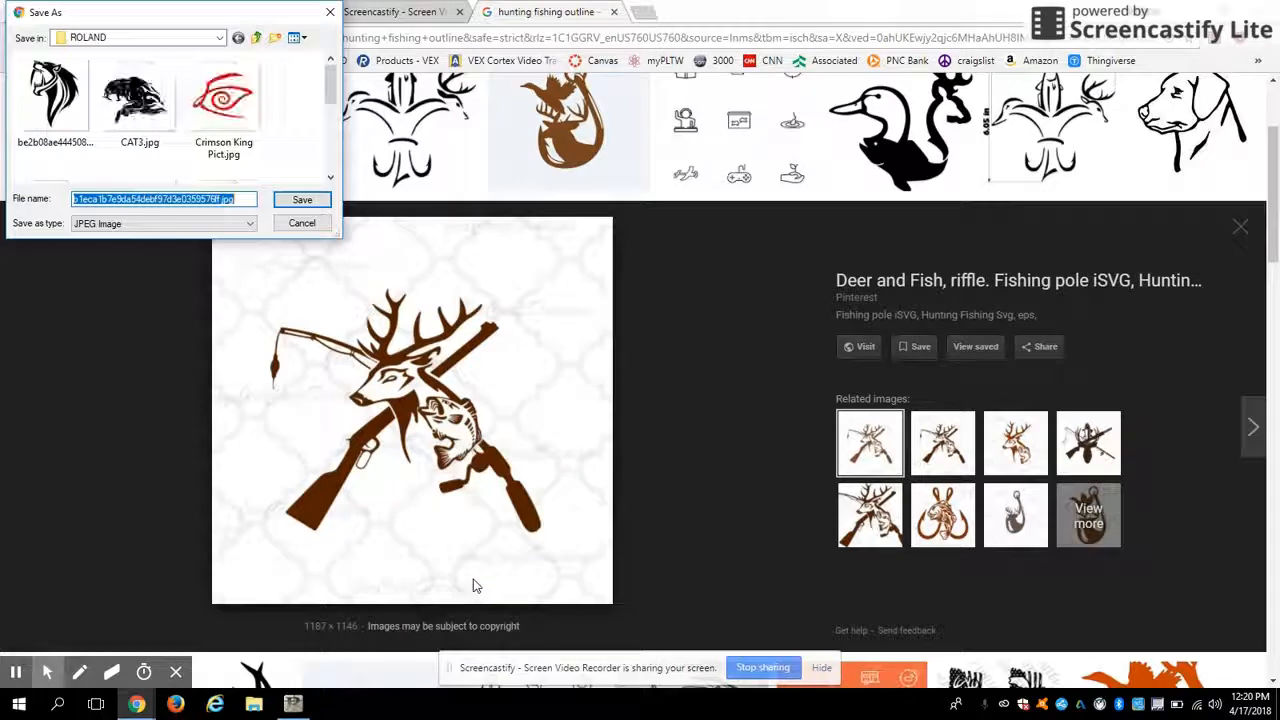
mouse_move(331, 88)
left_mouse_down()
mouse_move(333, 110)
mouse_move(331, 88)
left_mouse_up()
left_click(219, 40)
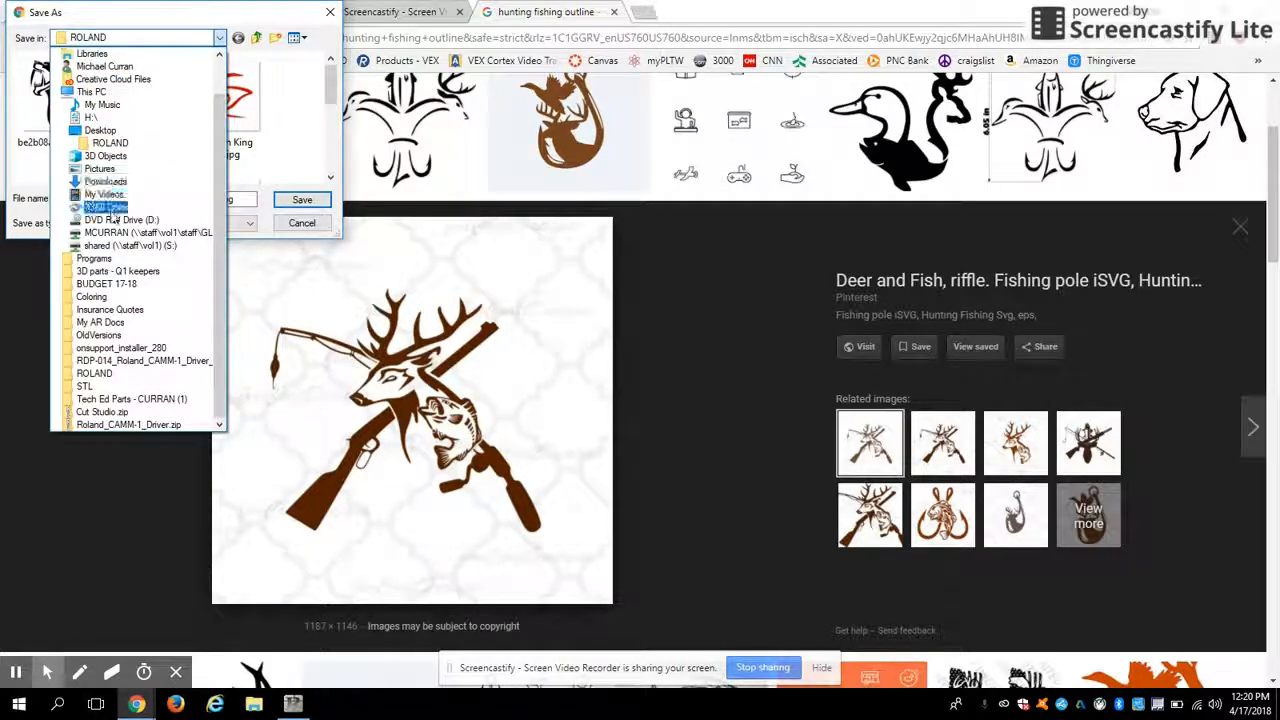
left_click(100, 130)
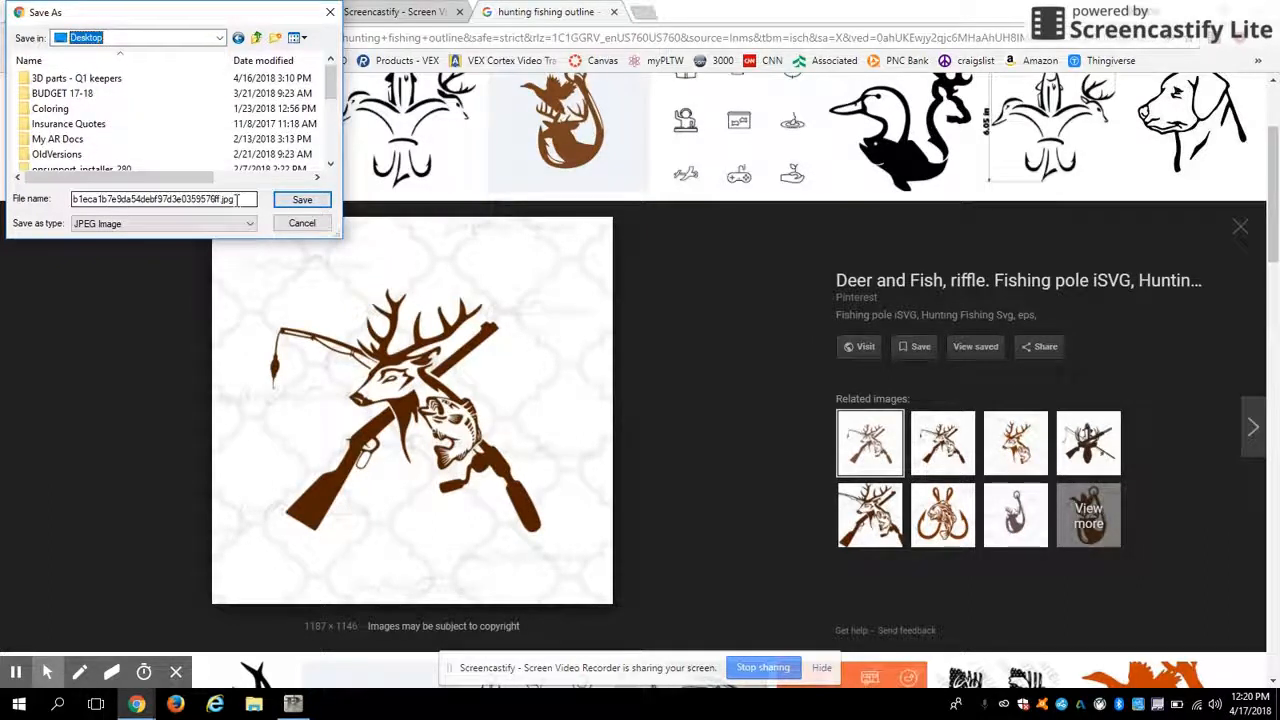
left_click_drag(220, 199, 15, 200)
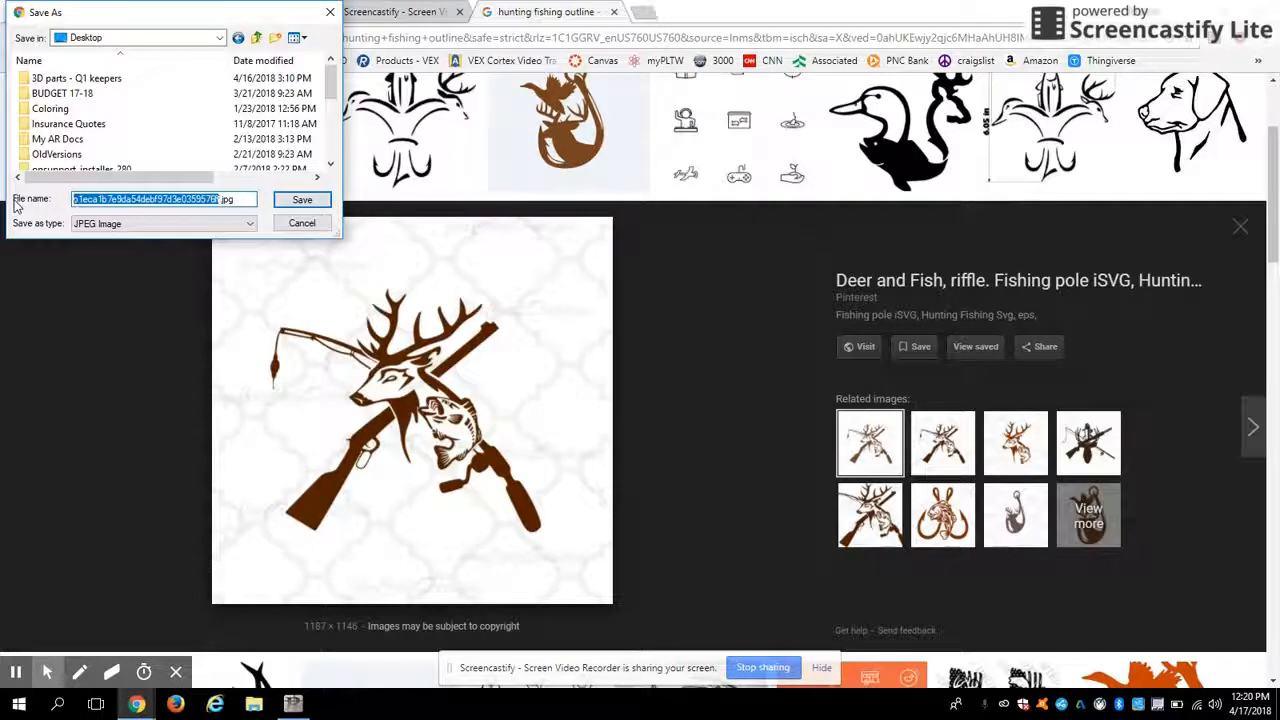
type("HUNTING")
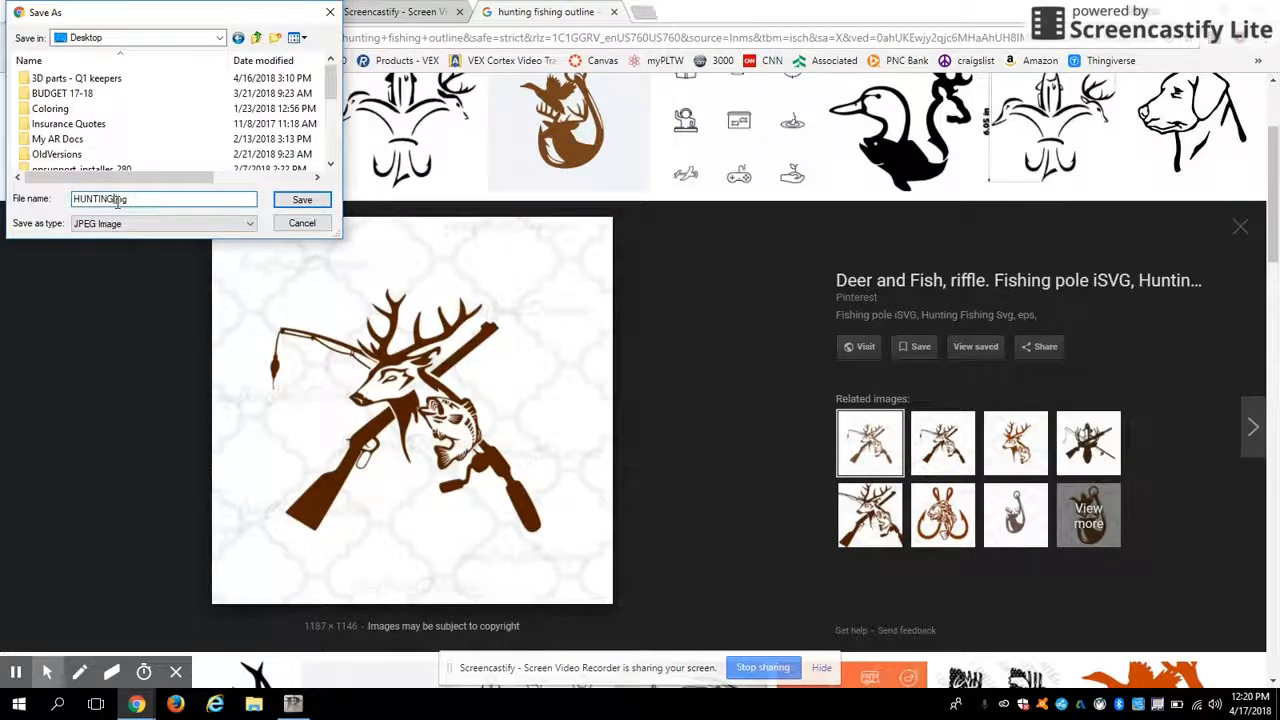
left_click(290, 203)
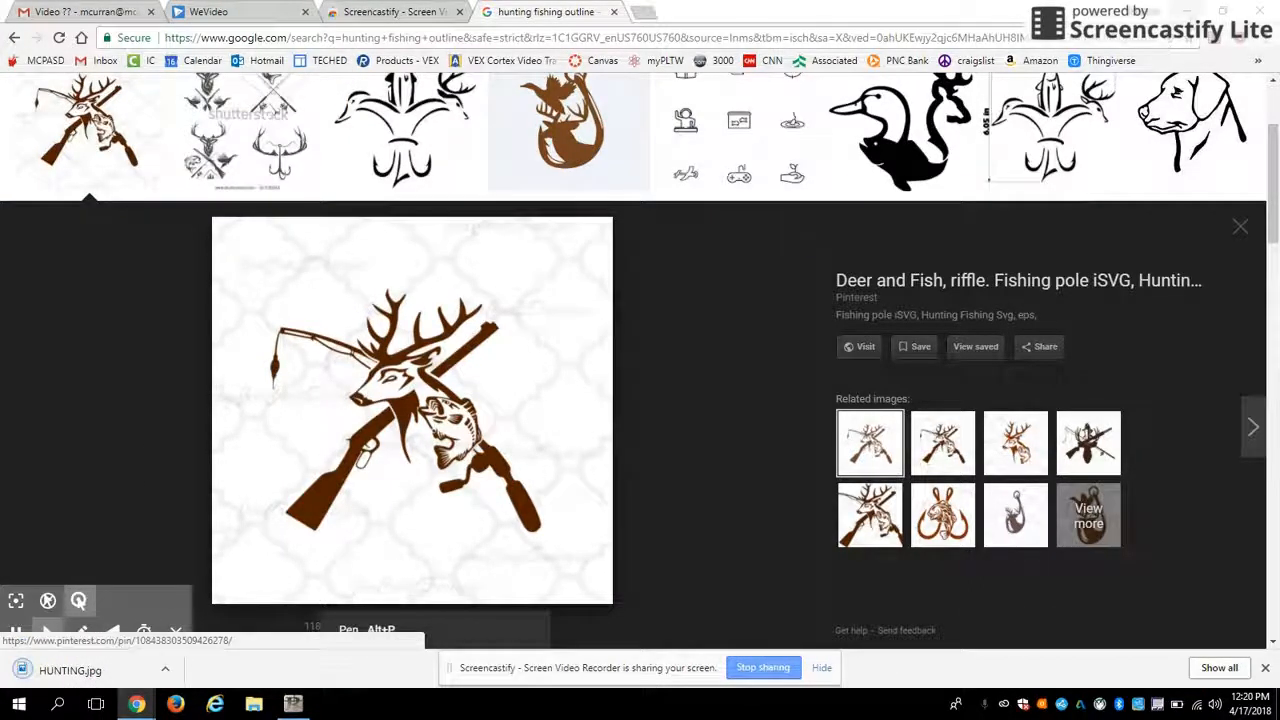
Minimize the browser and move the HUNTING.jpg file to an empty spot on the desktop, beside Sink Estimate.pdf
left_click(1189, 11)
left_click(1189, 9)
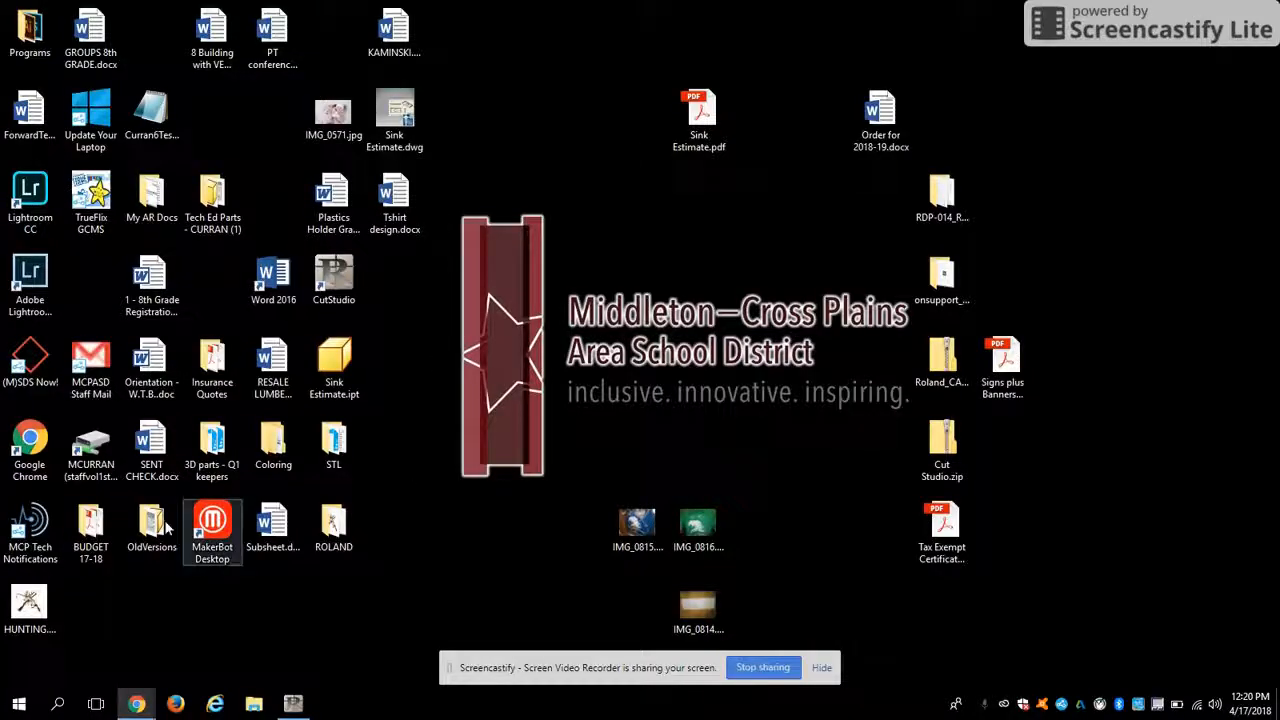
left_click_drag(29, 605, 575, 112)
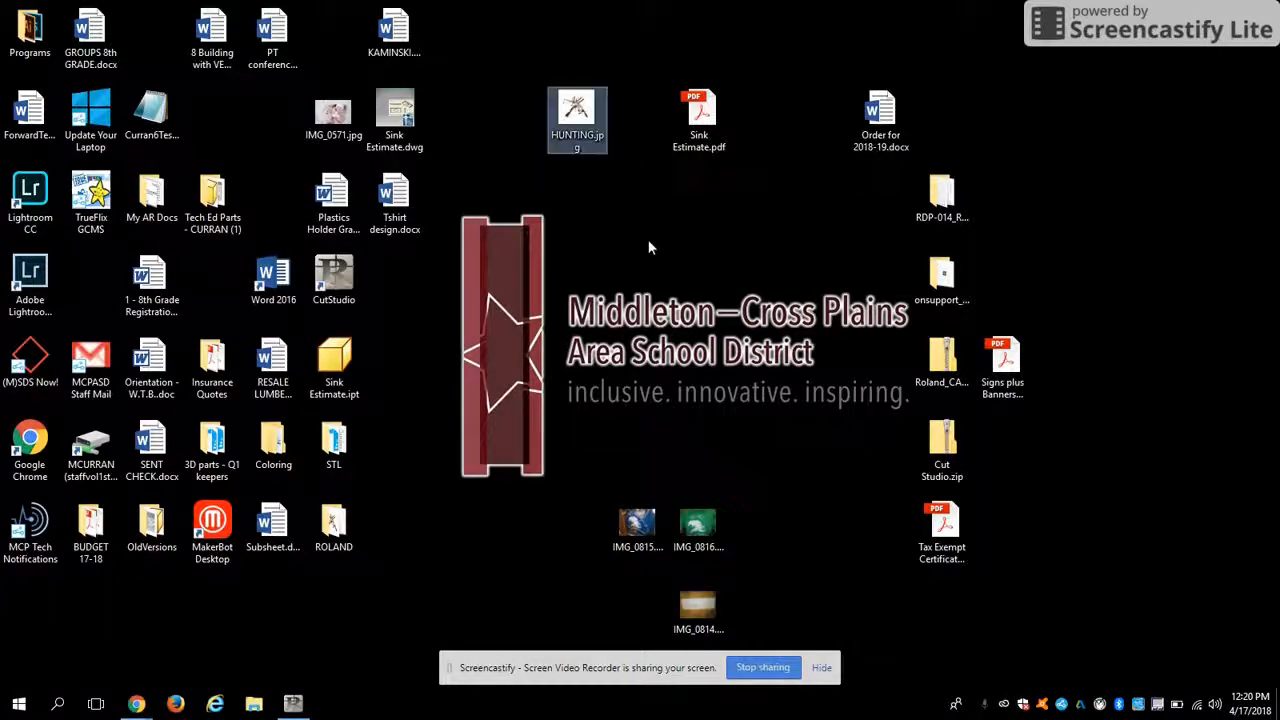
Switch to CutStudio, import HUNTING.jpg from the Desktop and move the picture away from the origin towards the page's middle
left_click(292, 704)
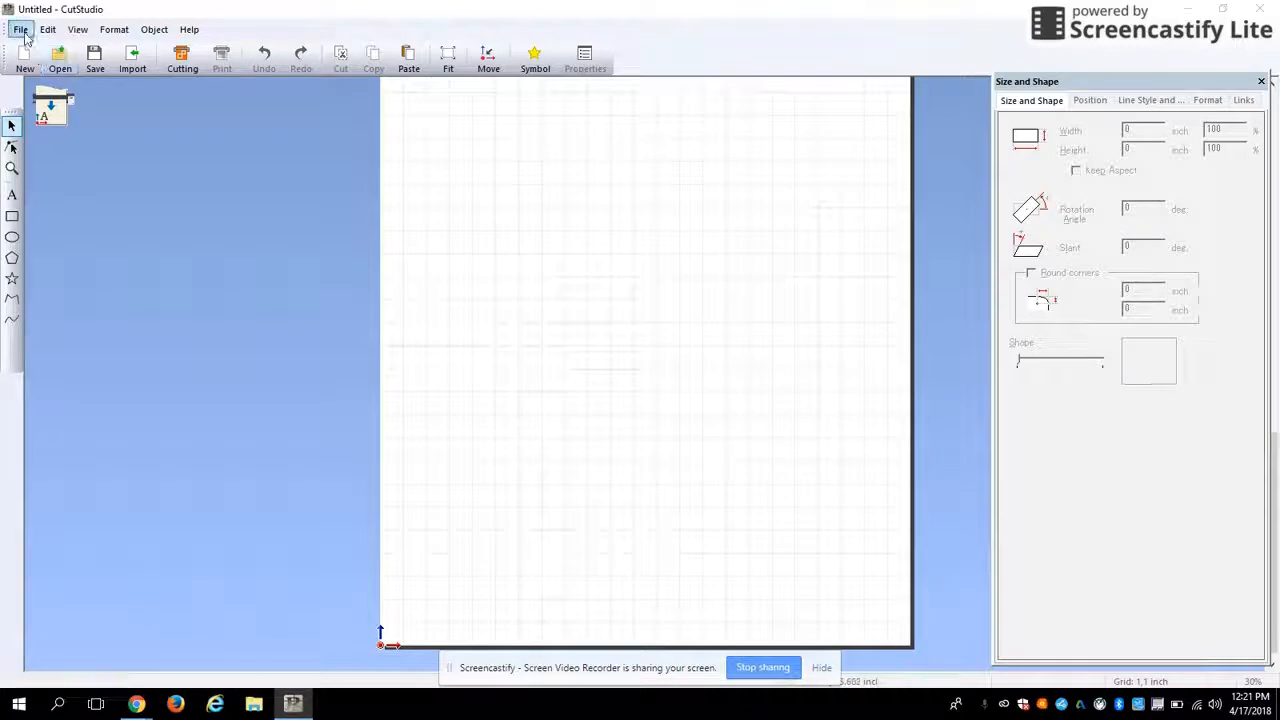
left_click(132, 60)
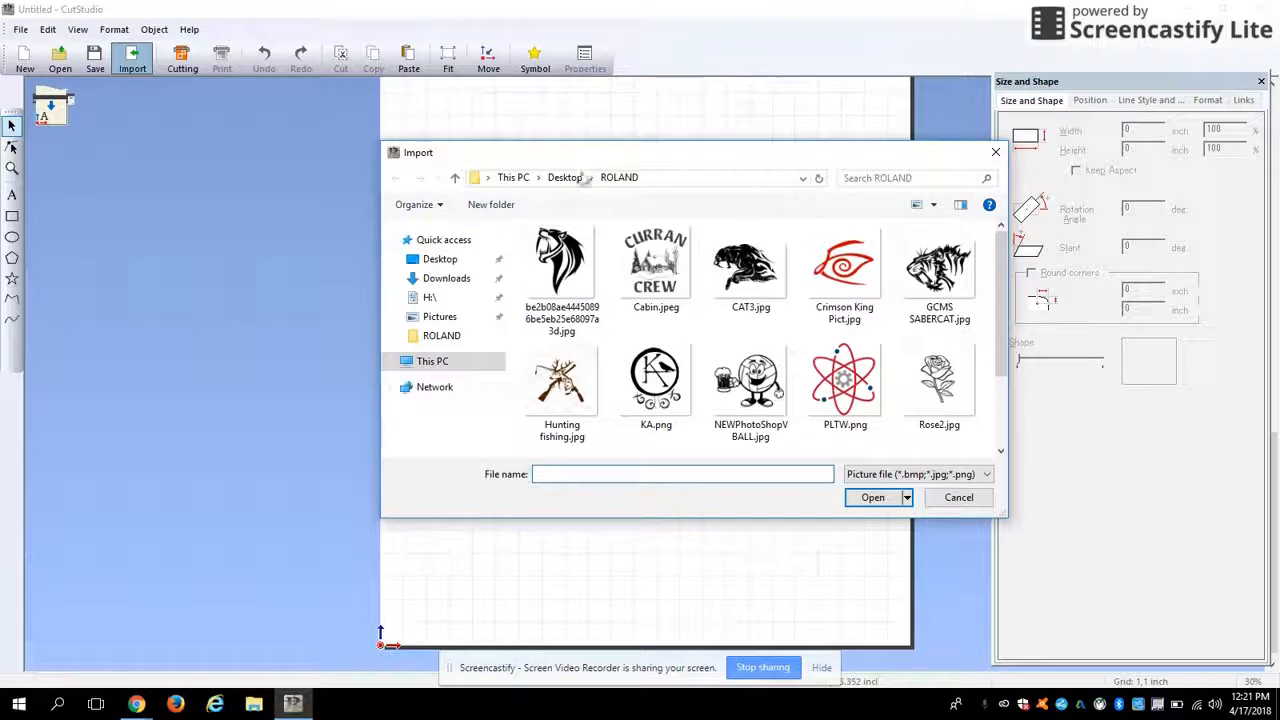
left_click(438, 260)
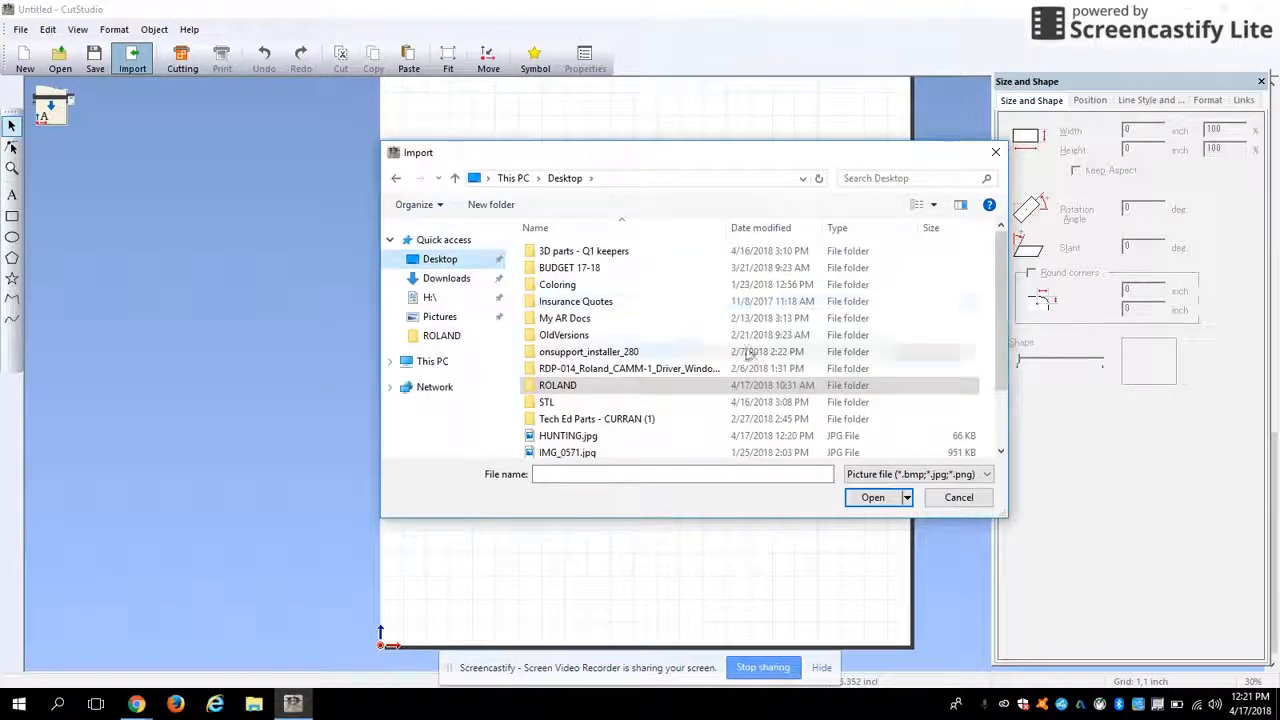
left_click(580, 437)
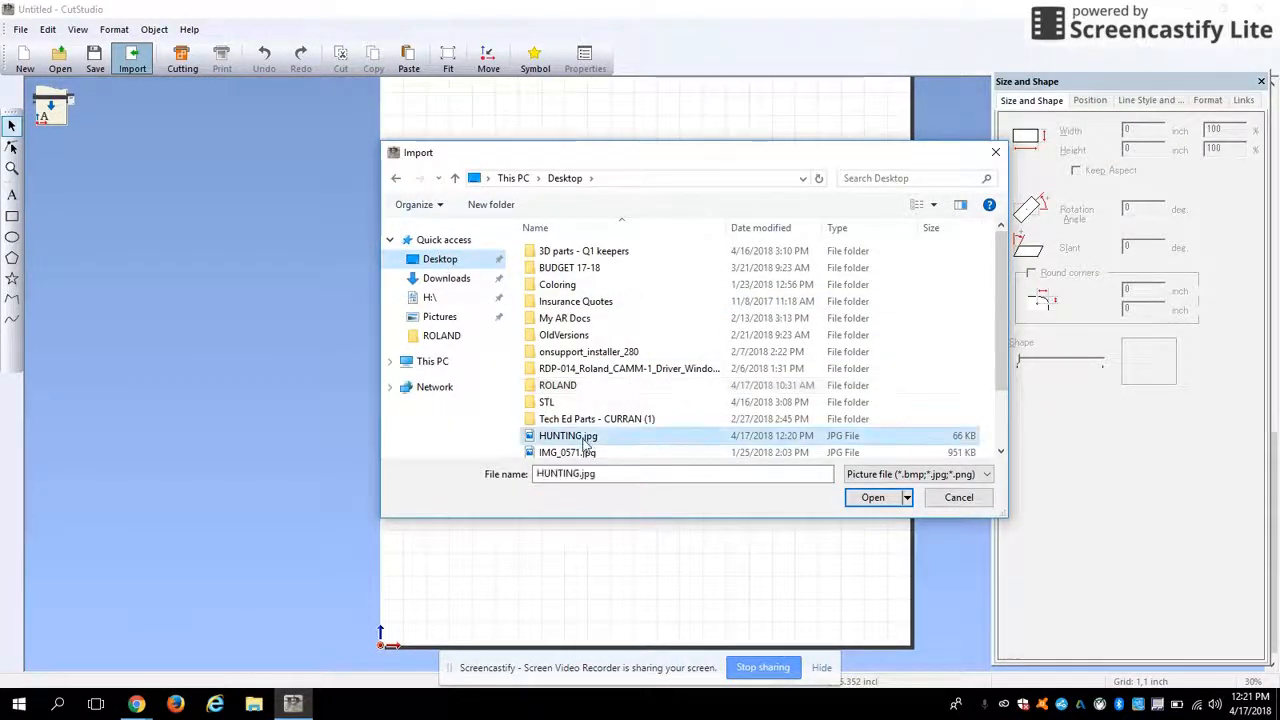
left_click(886, 506)
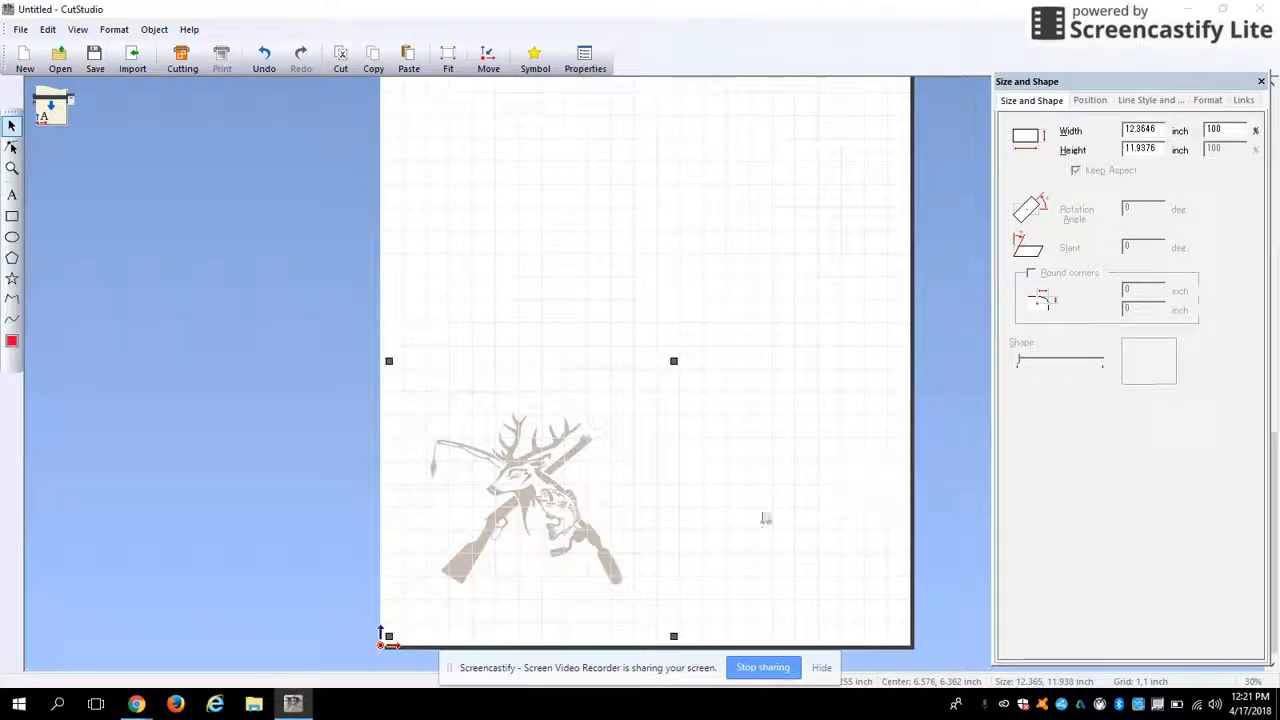
left_click_drag(513, 500, 582, 392)
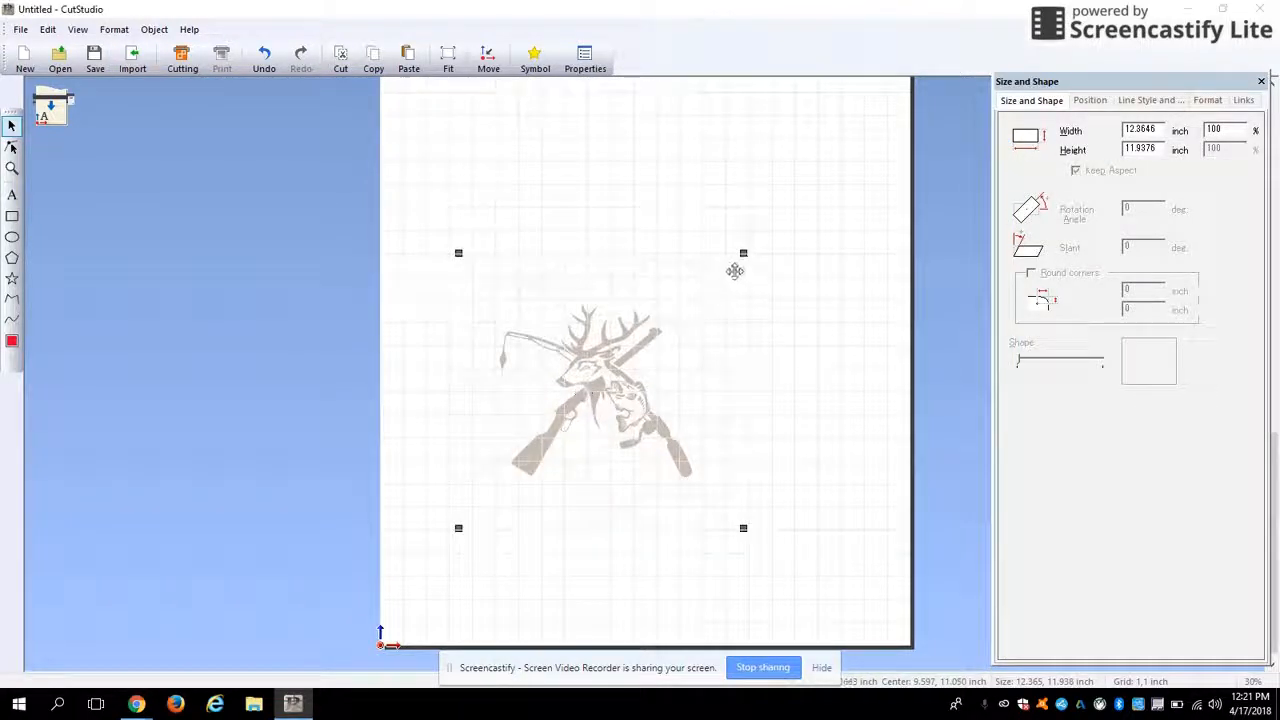
left_click(605, 224)
Trace the imported picture with Image Outline, setting the image density towards dark and extracting the contour lines
scroll(613, 406, "down", 1)
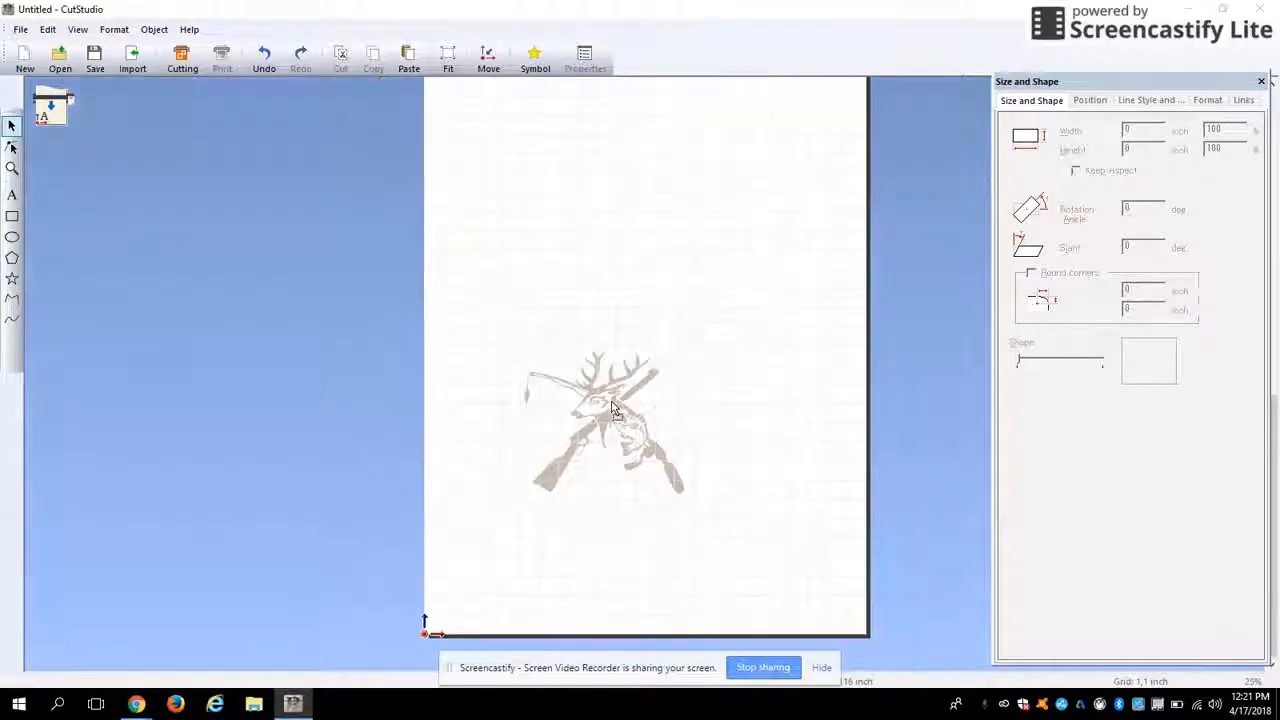
scroll(603, 421, "up", 1)
scroll(600, 432, "up", 2)
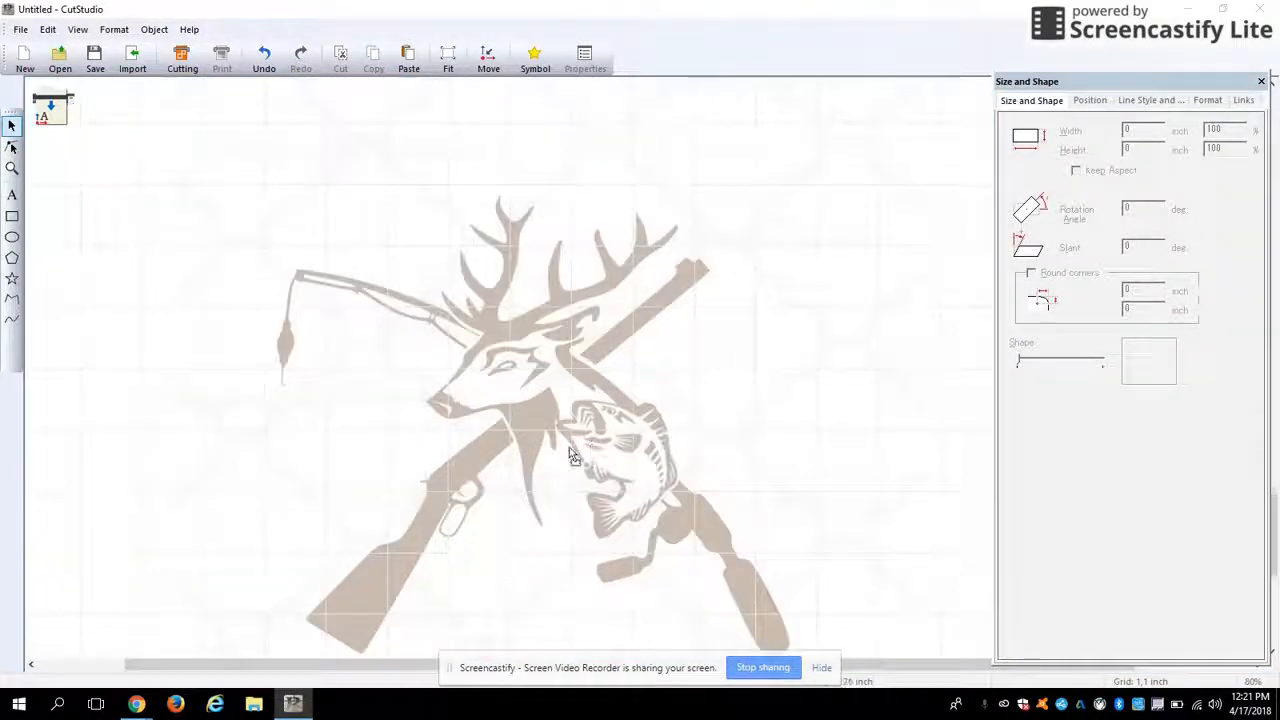
scroll(567, 428, "down", 1)
left_click_drag(568, 429, 529, 369)
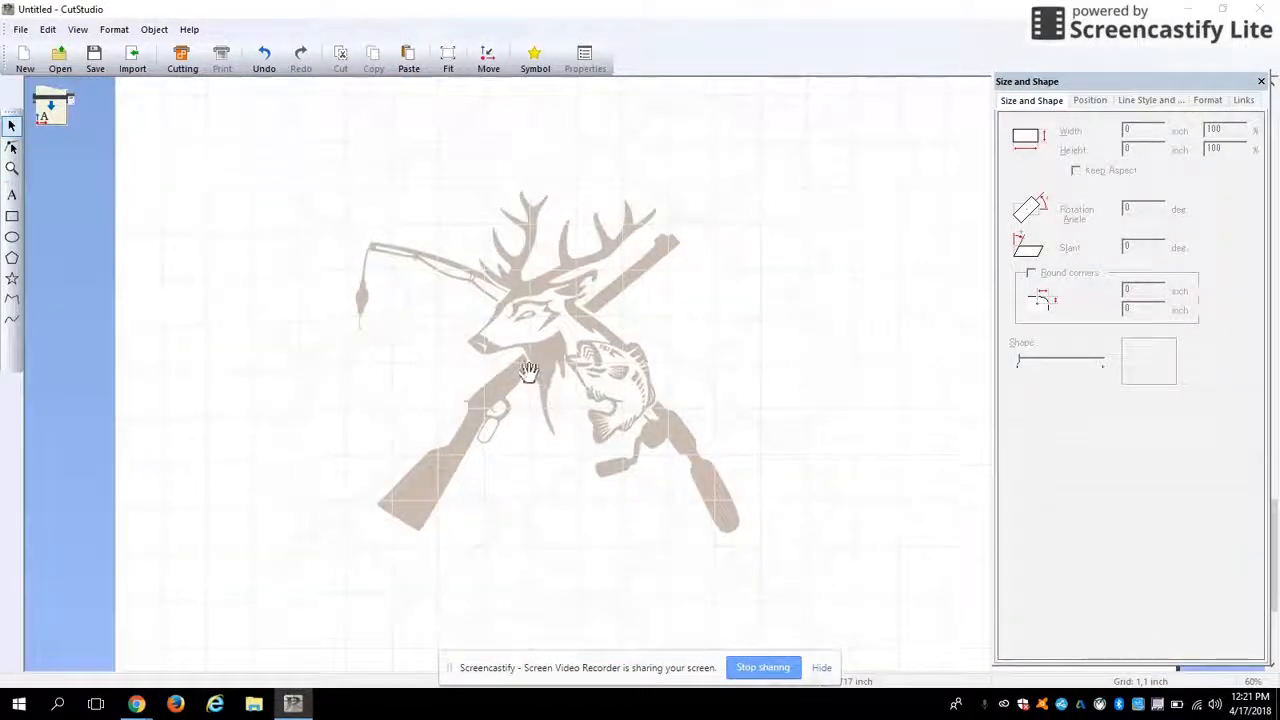
left_click(572, 330)
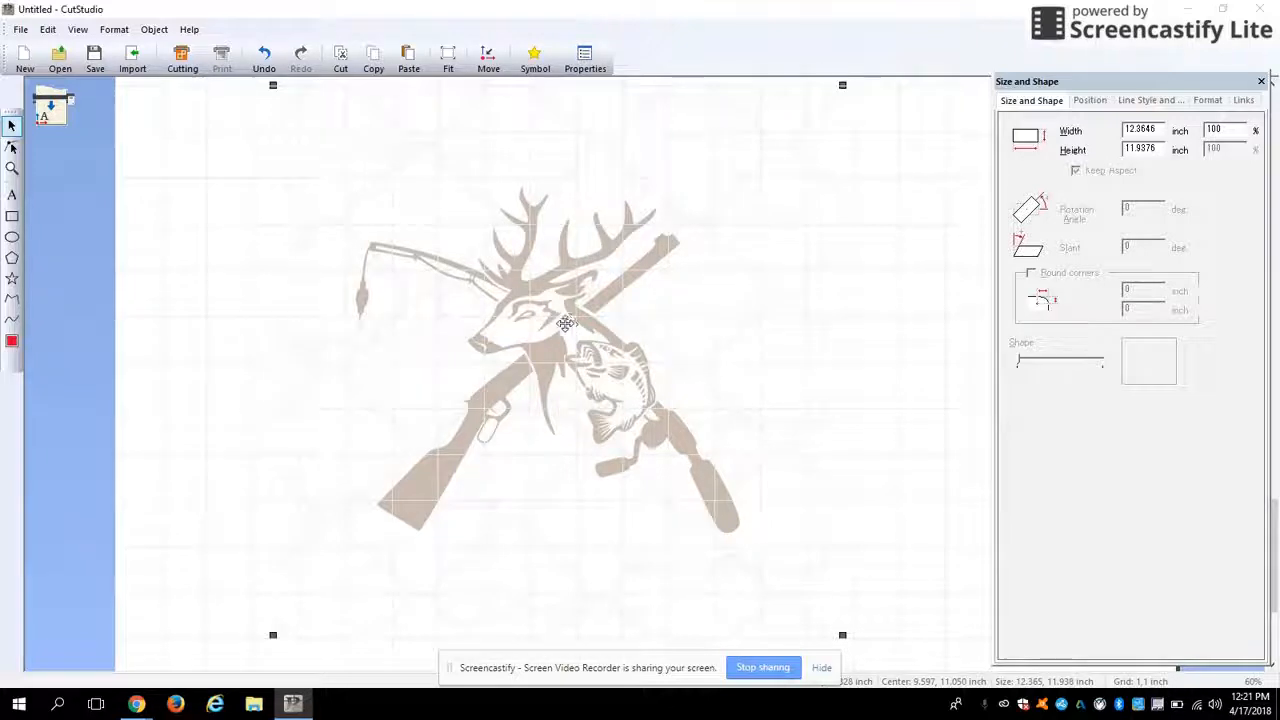
left_click(150, 31)
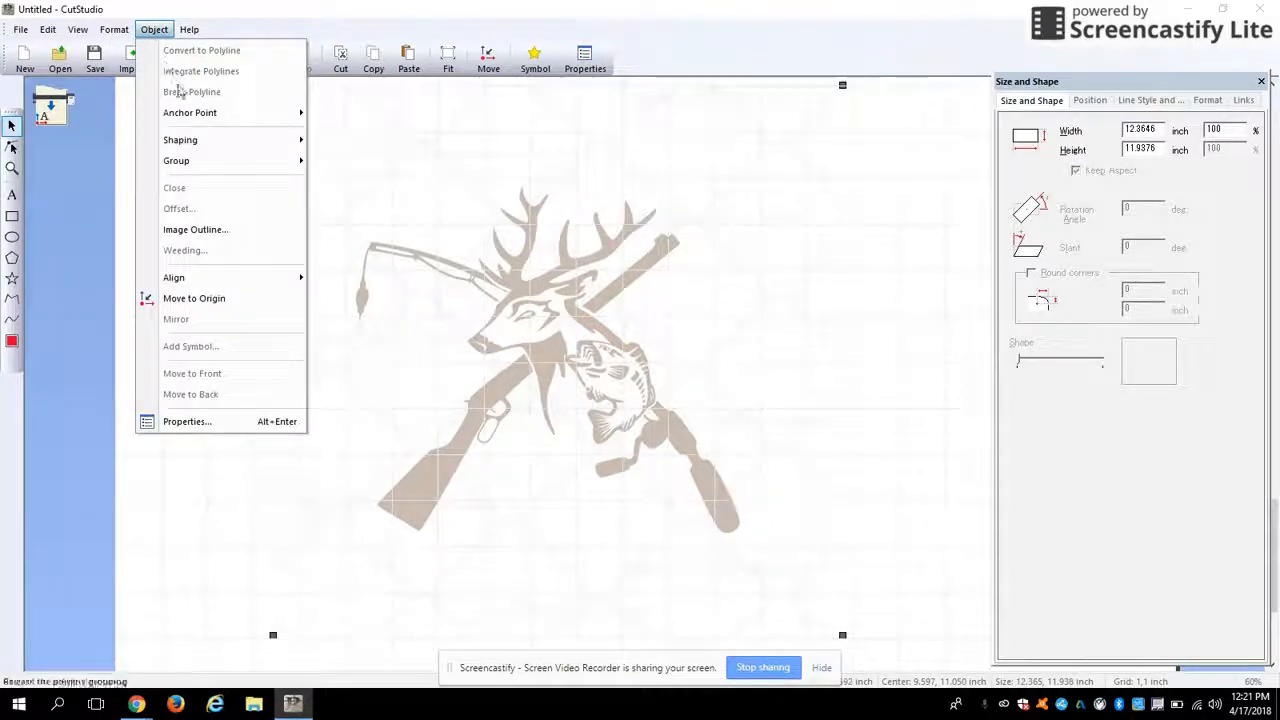
left_click(214, 234)
mouse_move(662, 421)
left_mouse_down()
mouse_move(597, 421)
mouse_move(697, 426)
mouse_move(676, 425)
left_mouse_up()
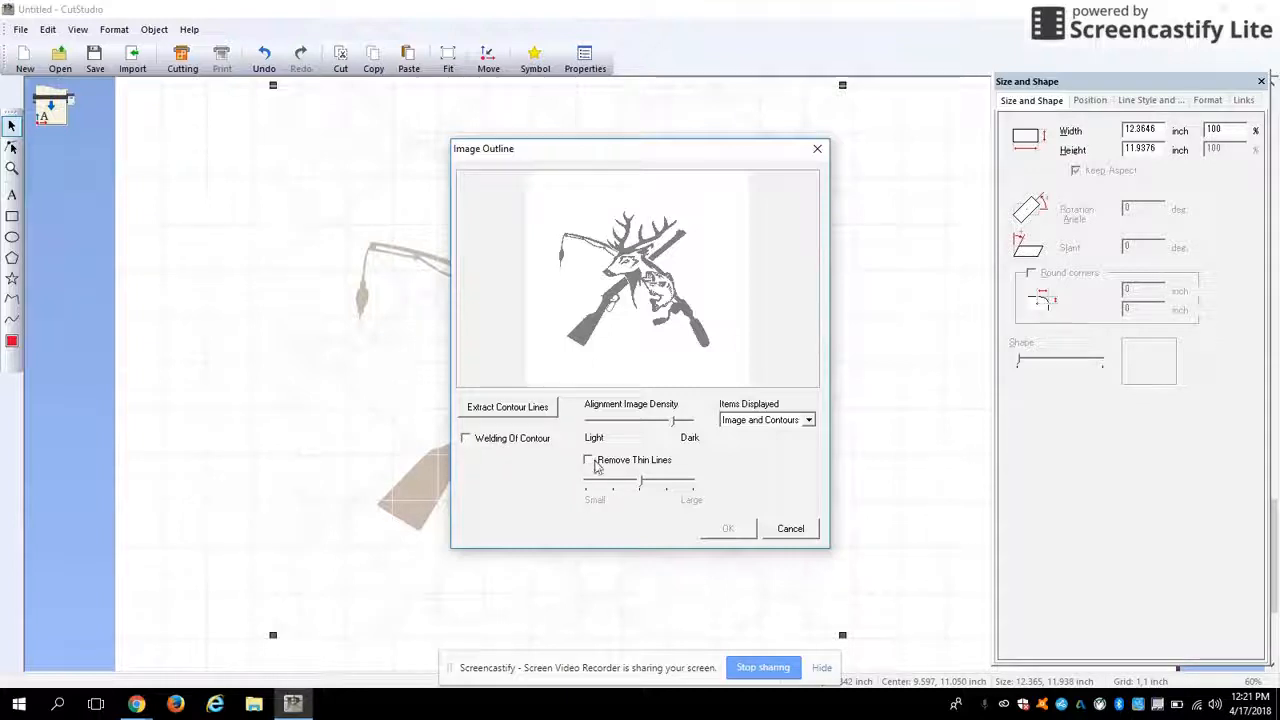
left_click(527, 416)
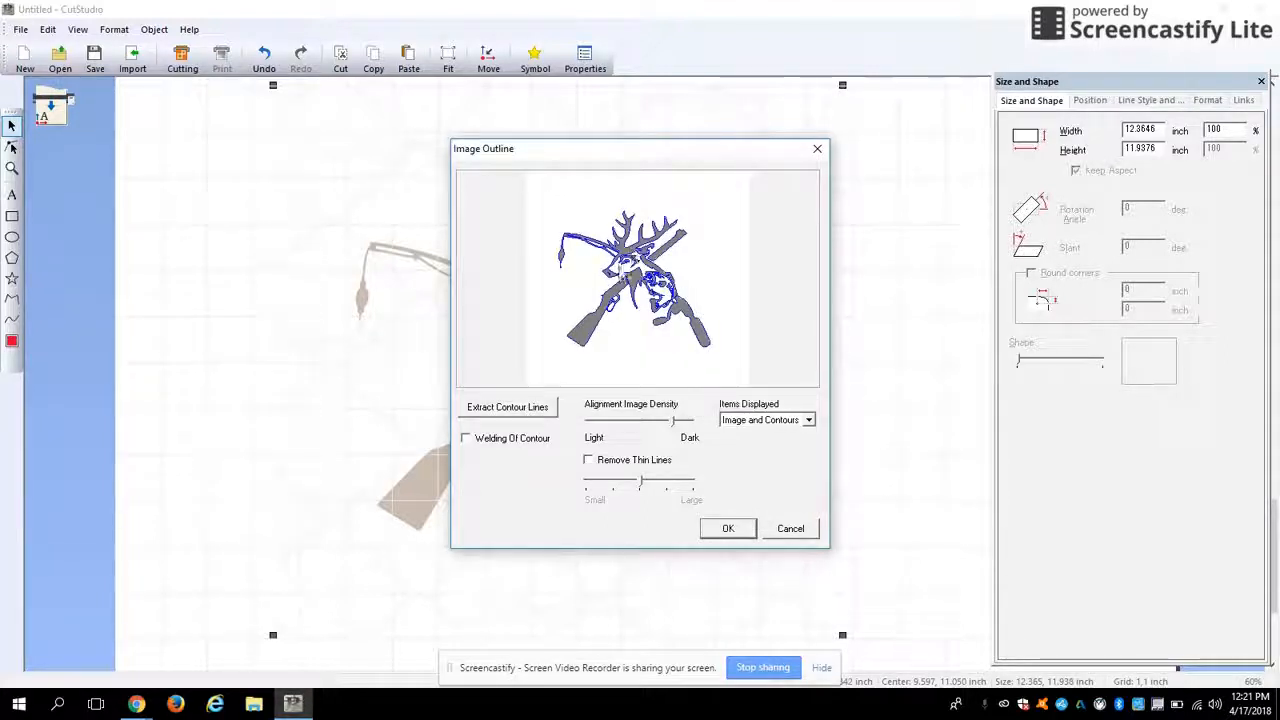
left_click(728, 528)
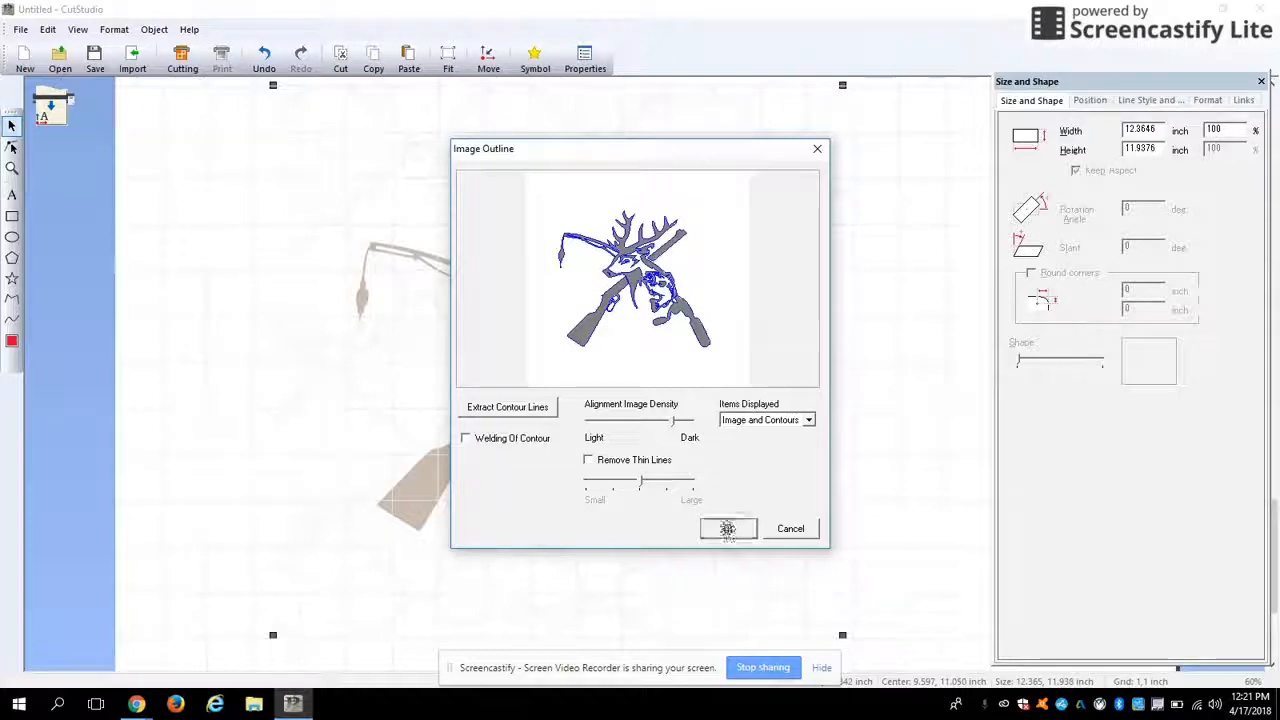
Move the traced outline off the original picture and delete the picture
mouse_move(555, 348)
left_mouse_down()
mouse_move(440, 345)
mouse_move(554, 354)
mouse_move(487, 375)
mouse_move(457, 414)
mouse_move(463, 398)
mouse_move(465, 451)
mouse_move(469, 419)
left_mouse_up()
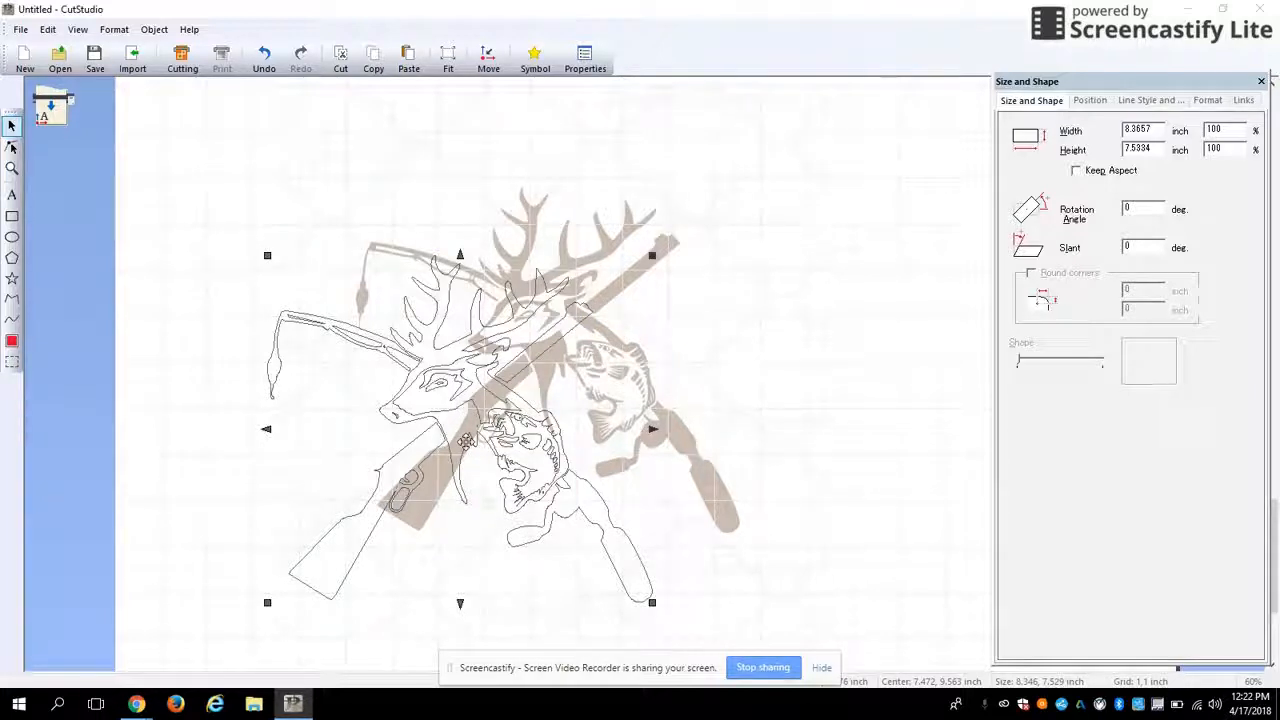
left_click(535, 207)
left_click_drag(535, 207, 596, 182)
key("Delete")
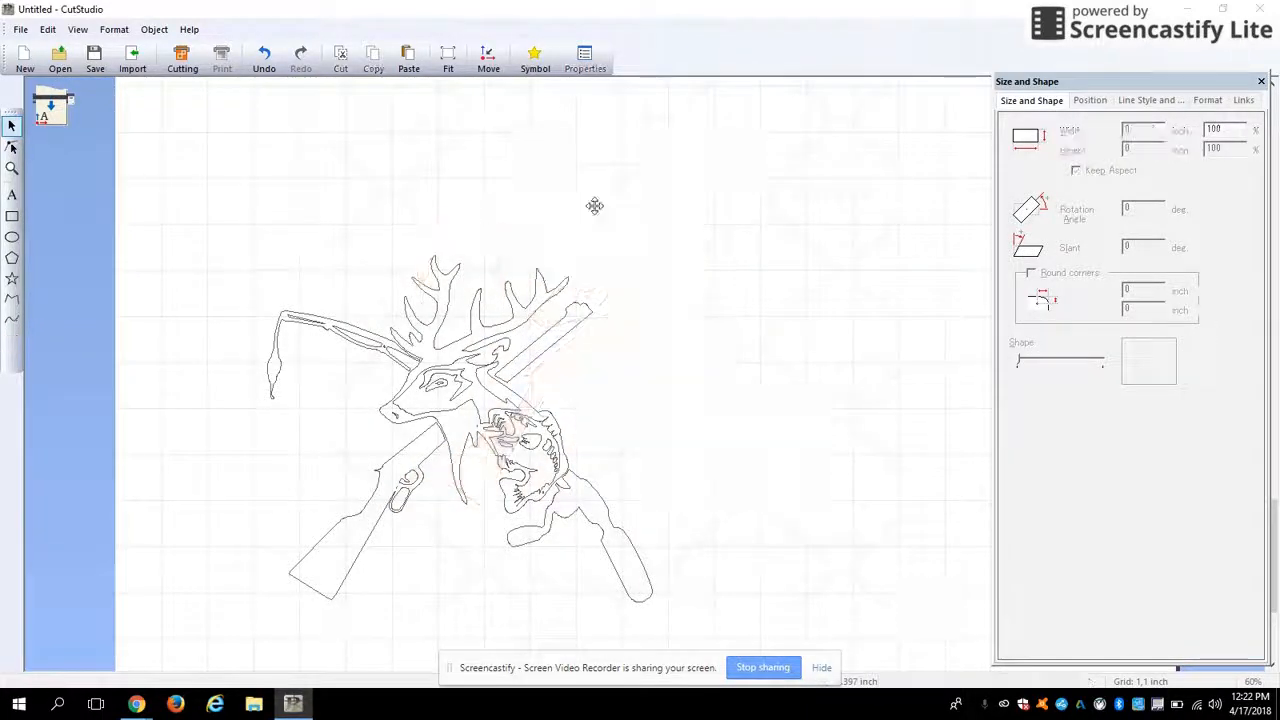
Examine the traced contours of the fishing lure, the pole and the nearby antler tips close up
scroll(461, 440, "up", 3)
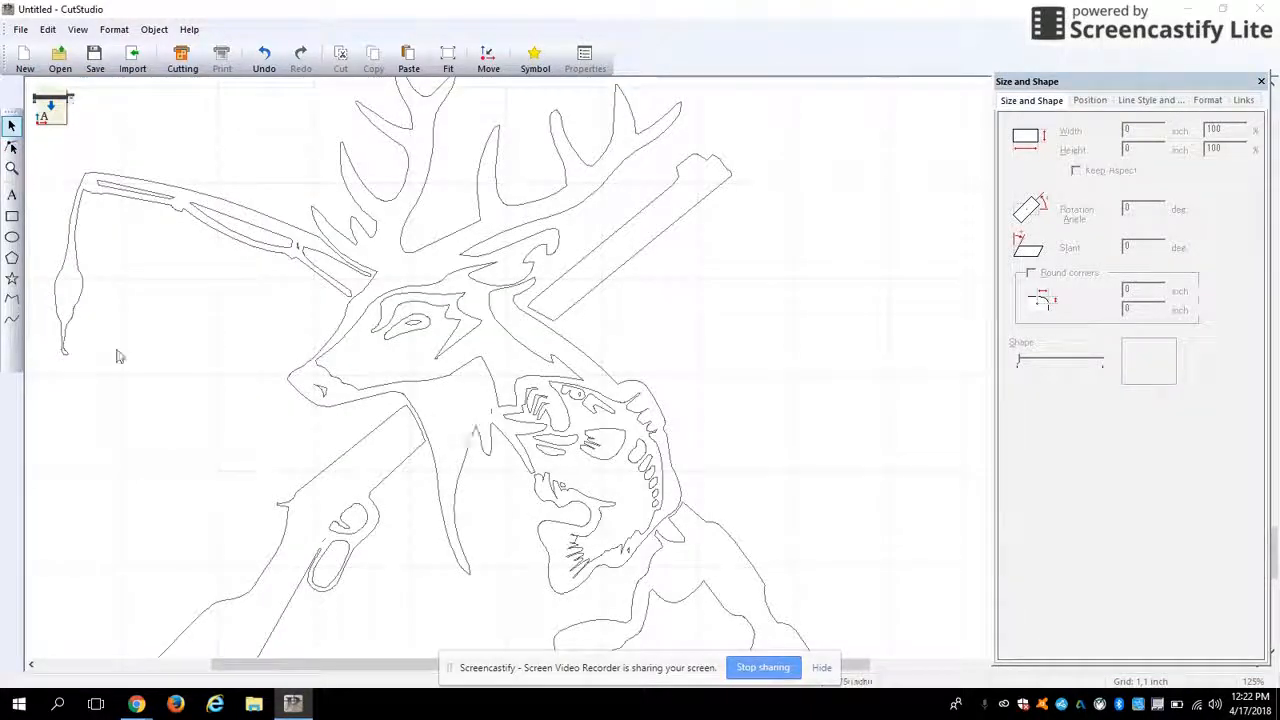
scroll(74, 323, "up", 3)
scroll(223, 357, "up", 4)
scroll(375, 421, "down", 4)
scroll(490, 215, "up", 1)
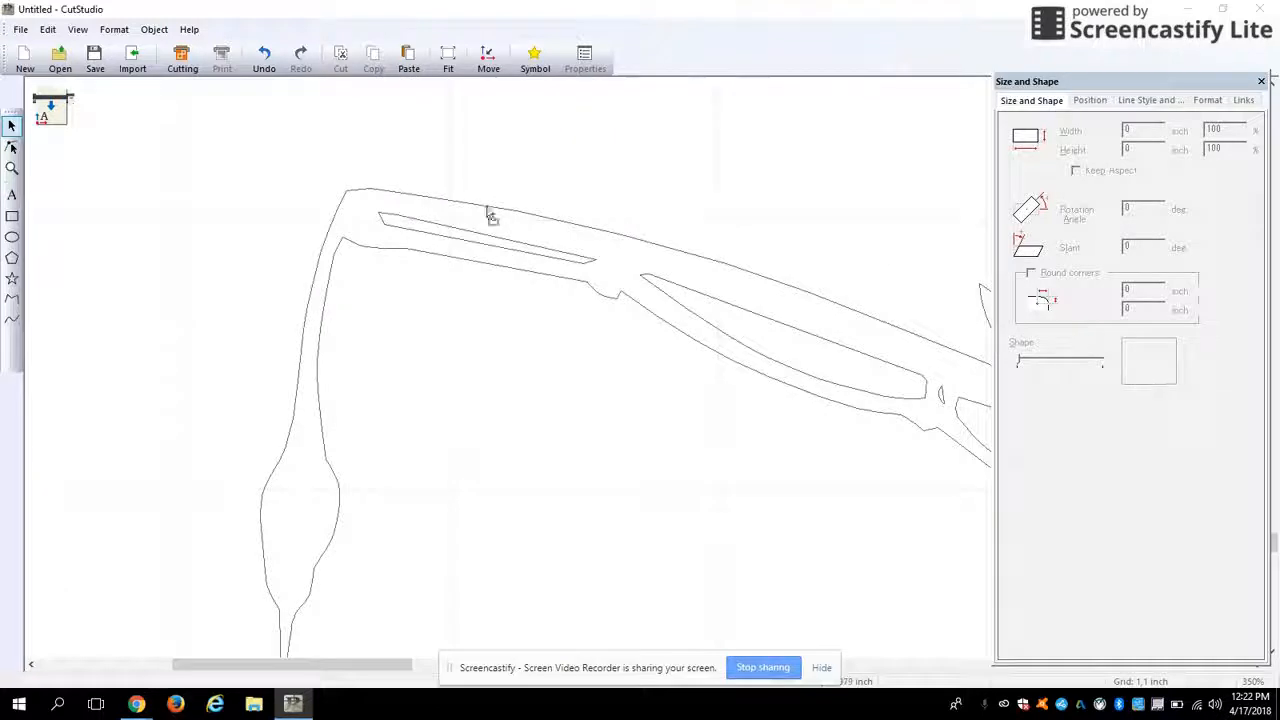
scroll(408, 234, "down", 2)
scroll(395, 228, "up", 6)
scroll(671, 323, "down", 3)
scroll(471, 271, "up", 3)
scroll(623, 314, "down", 4)
scroll(563, 429, "up", 3)
scroll(590, 410, "down", 3)
scroll(577, 323, "up", 4)
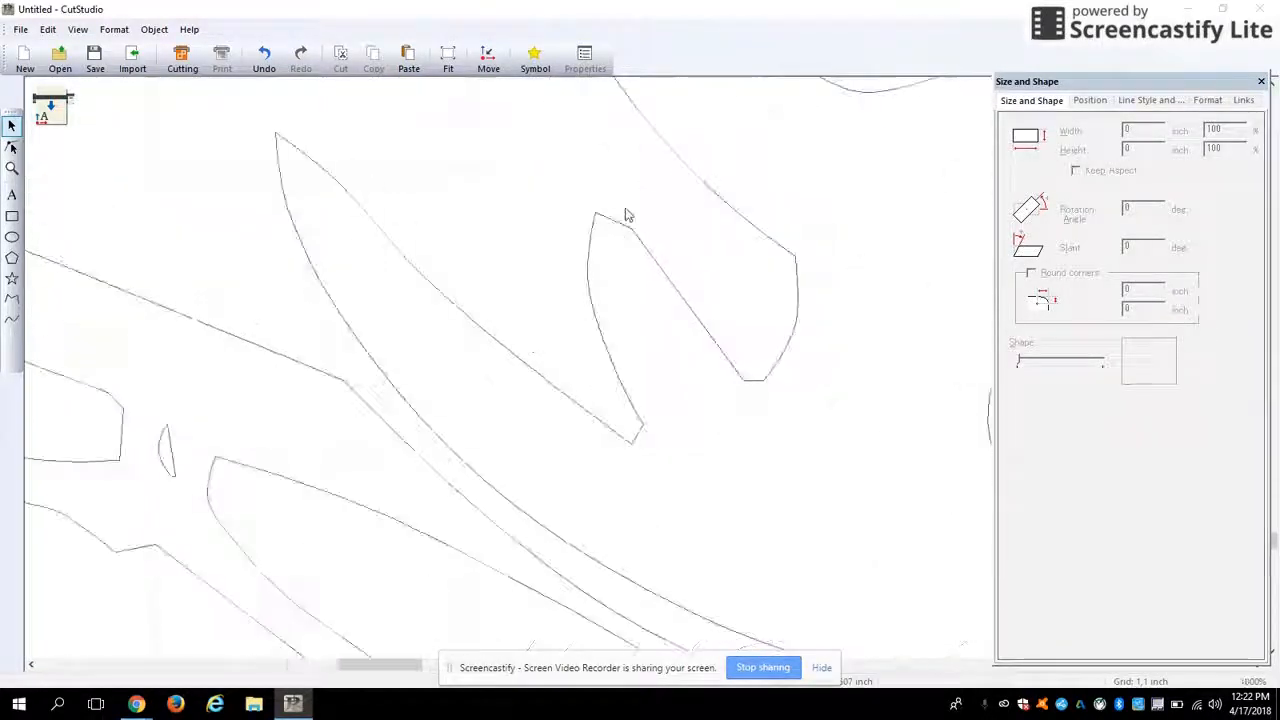
Inspect the outline of the antlers, the deer's head and the fish for flaws in the tracing
scroll(609, 265, "down", 4)
left_click_drag(742, 262, 643, 591)
scroll(836, 588, "up", 1)
left_click_drag(836, 588, 510, 408)
scroll(676, 454, "up", 1)
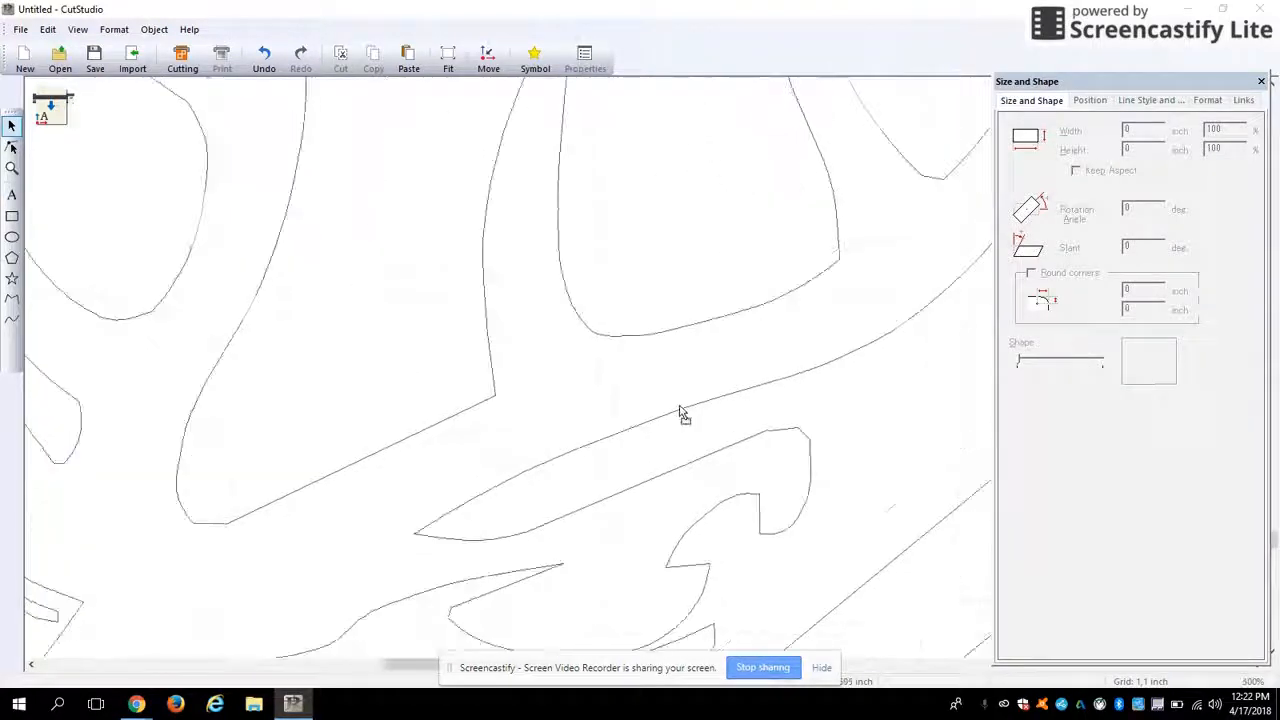
scroll(680, 410, "down", 3)
left_click_drag(648, 503, 718, 208)
left_click_drag(698, 472, 589, 377)
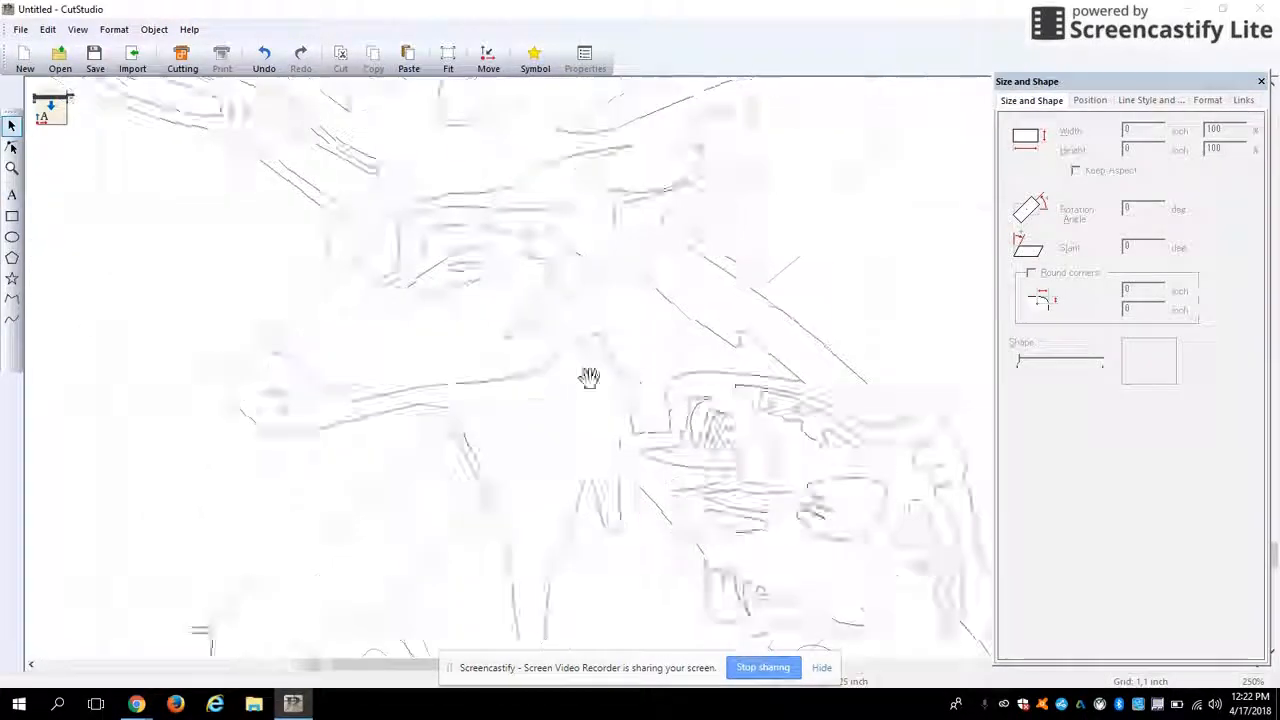
scroll(606, 400, "up", 4)
scroll(577, 294, "up", 1)
scroll(570, 310, "down", 5)
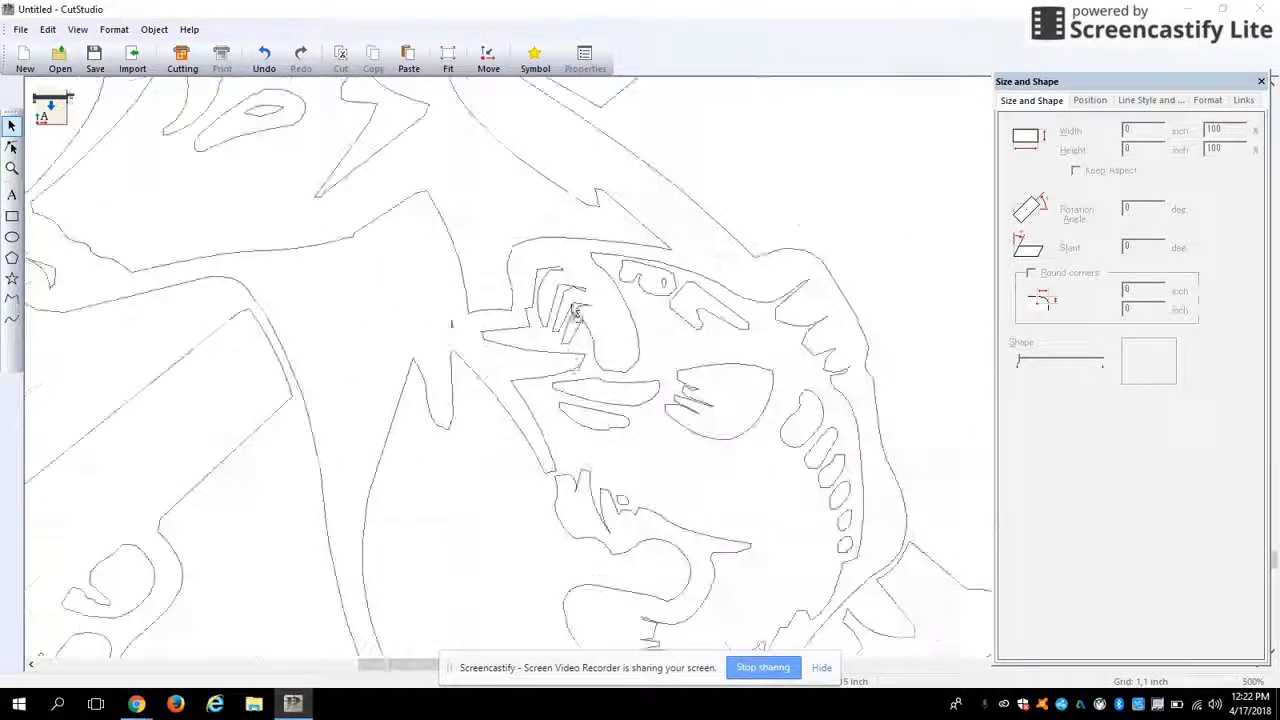
Examine the traced rifle, including its stock and trigger guard, and the overall crossed outline for tracing flaws
left_click_drag(551, 434, 725, 193)
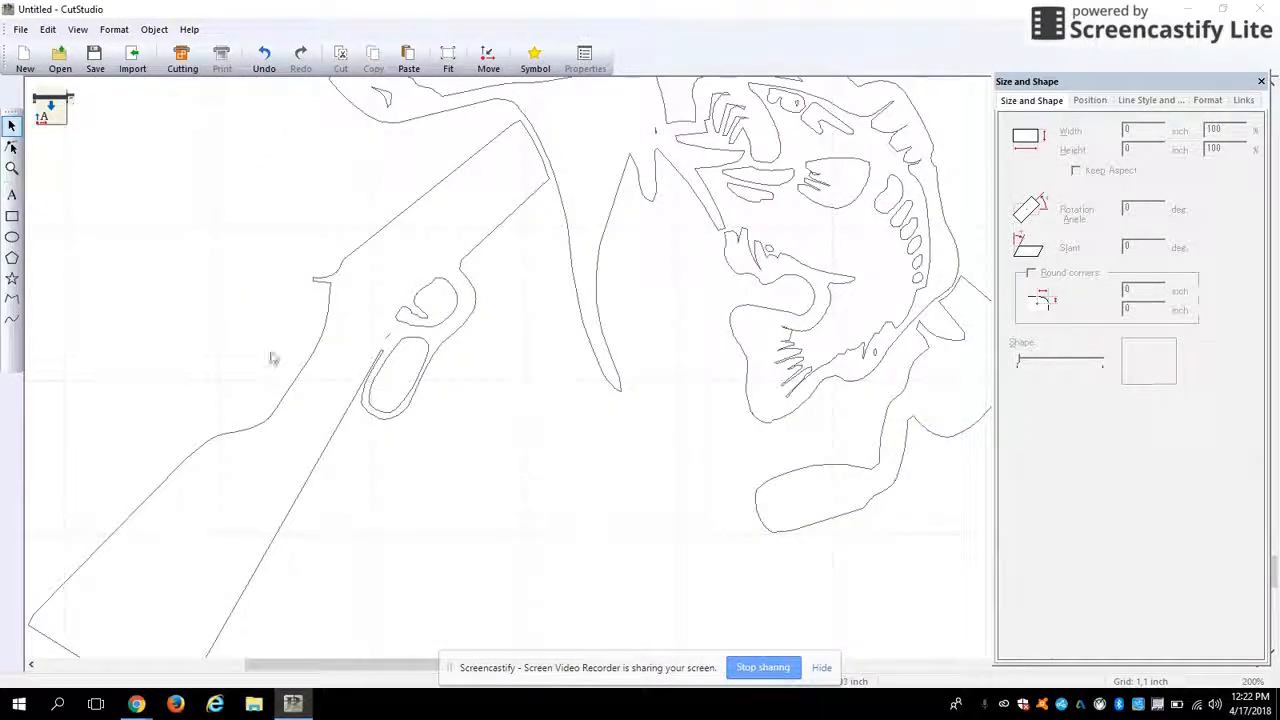
scroll(385, 395, "up", 3)
scroll(410, 300, "down", 7)
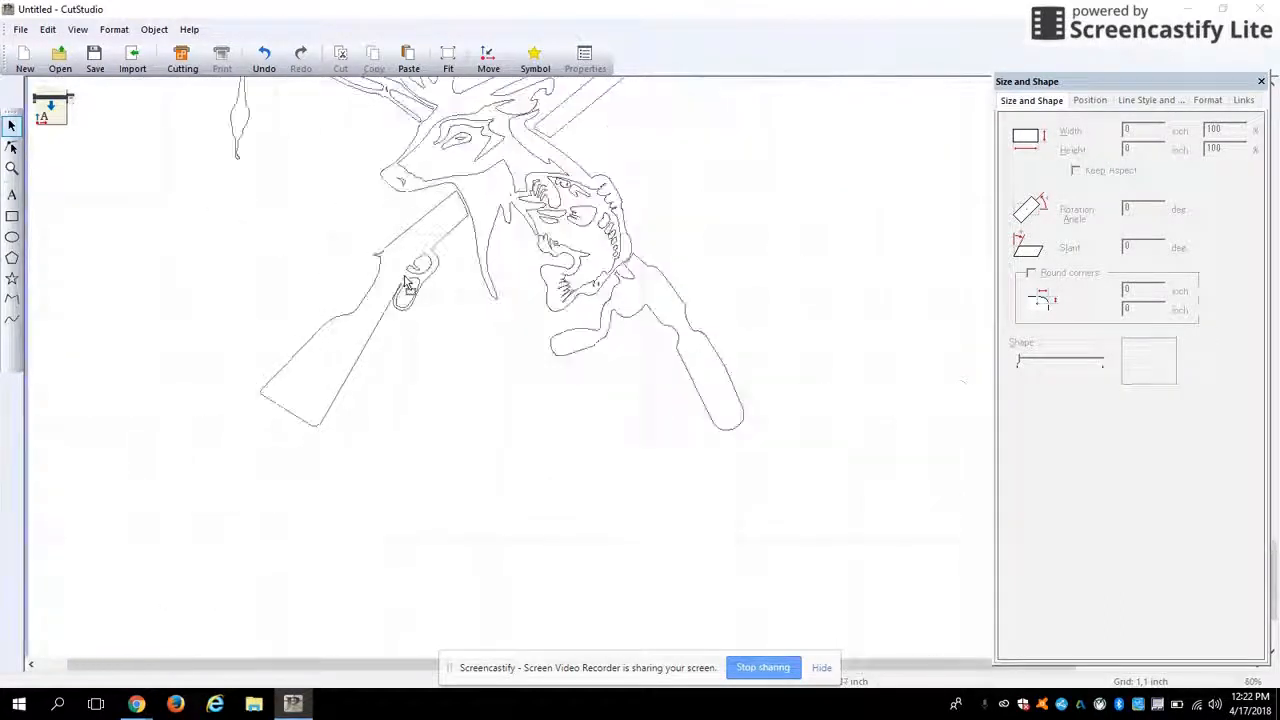
scroll(675, 343, "up", 1)
left_click_drag(550, 268, 655, 495)
scroll(655, 495, "up", 2)
scroll(450, 500, "down", 4)
scroll(483, 509, "up", 5)
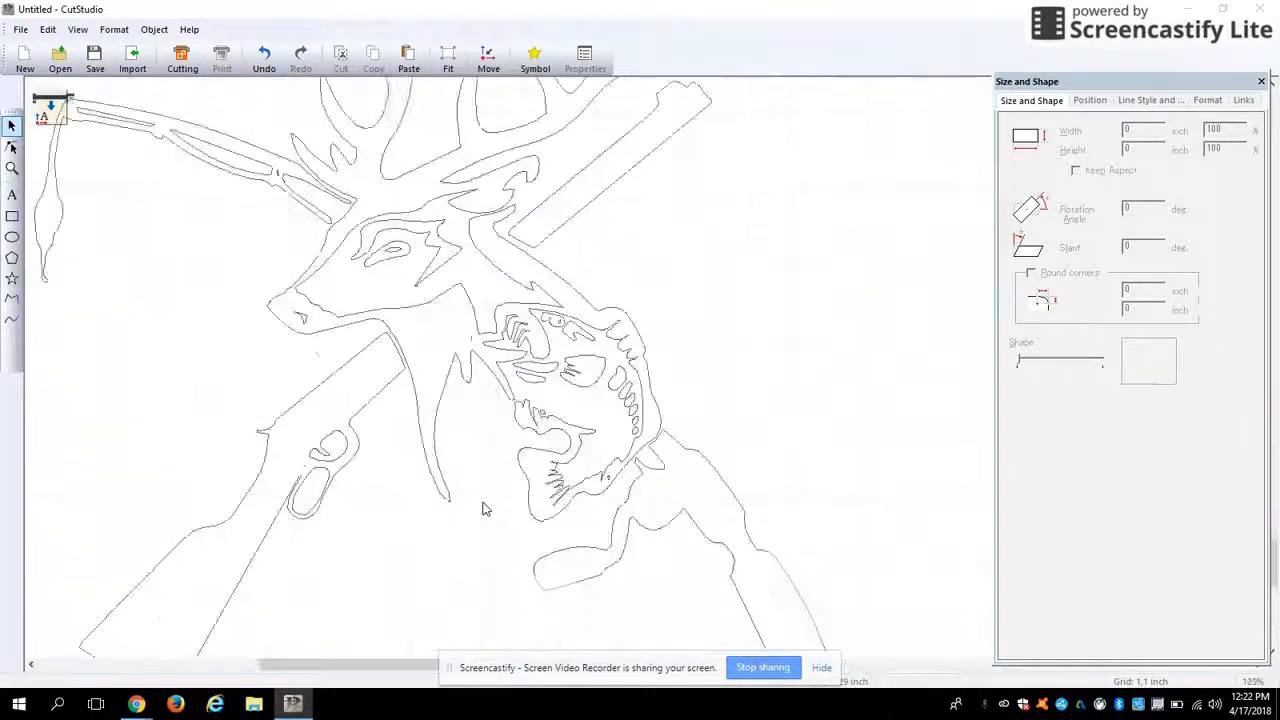
scroll(483, 509, "up", 1)
scroll(310, 462, "up", 3)
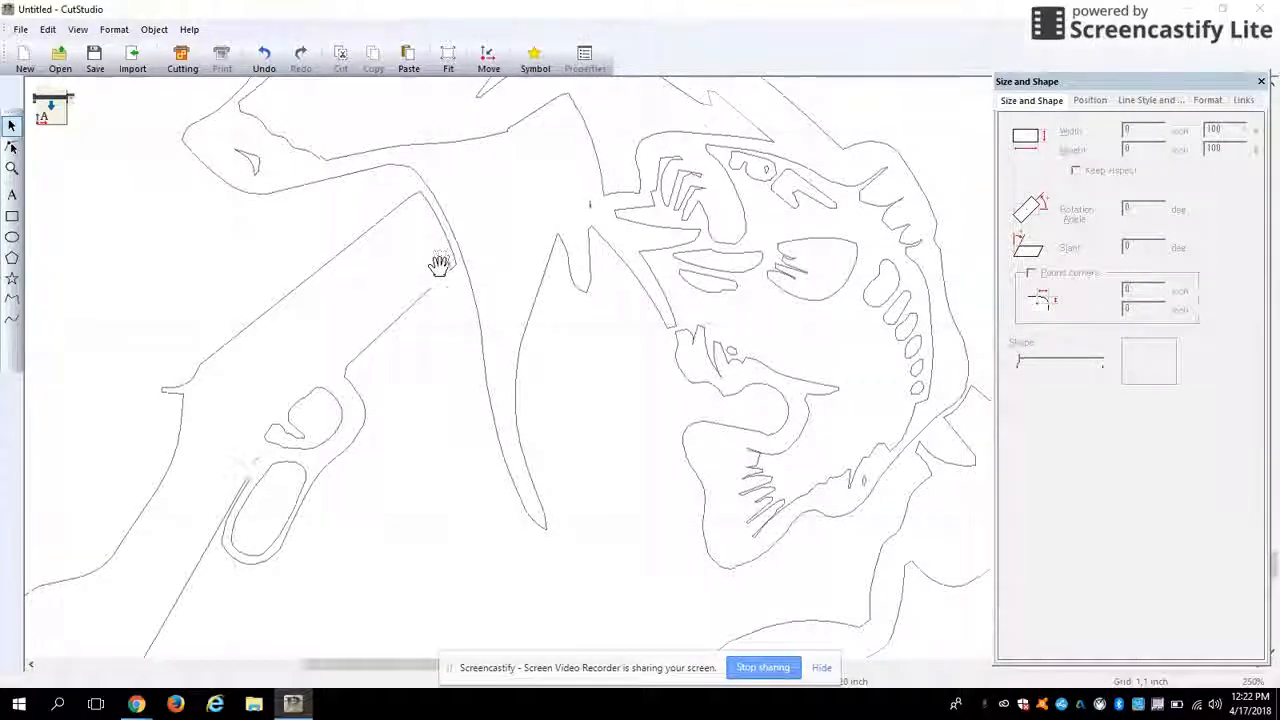
Inspect the contours of the fish's tail and the fishing pole handle close up
left_click_drag(437, 263, 312, 305)
left_click_drag(721, 310, 481, 145)
scroll(561, 280, "up", 4)
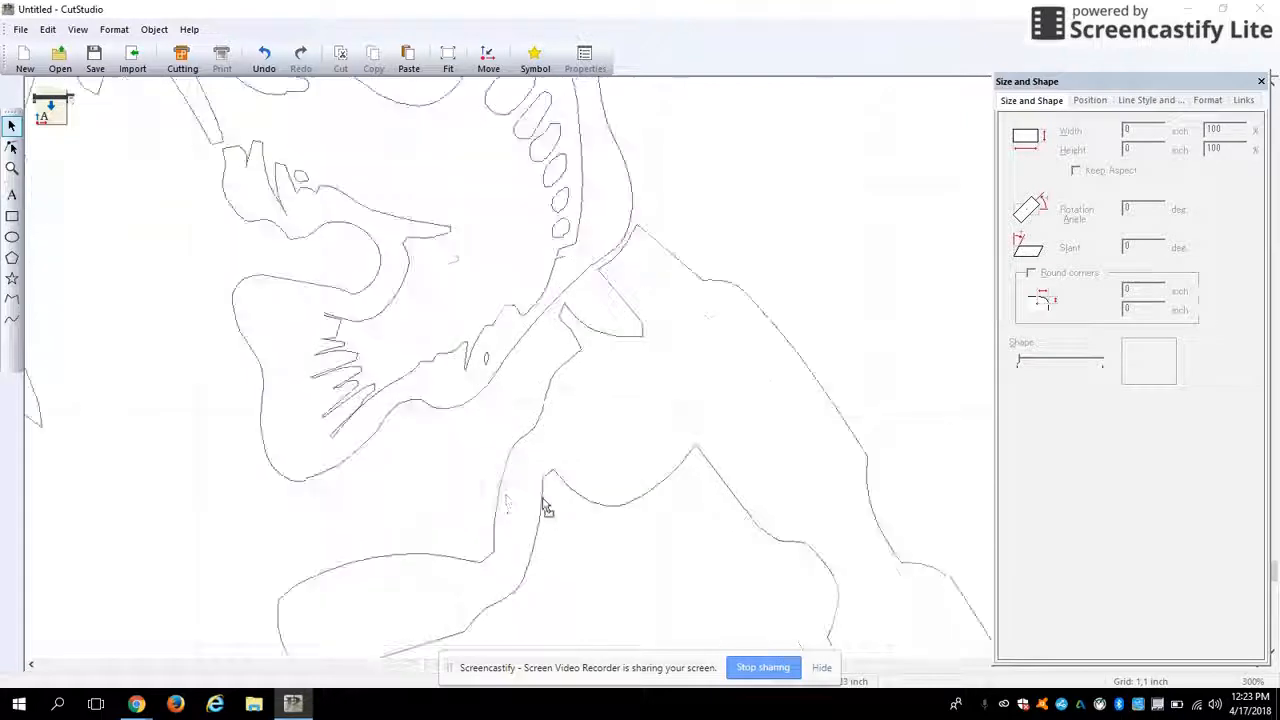
scroll(370, 398, "up", 1)
left_click_drag(391, 291, 431, 317)
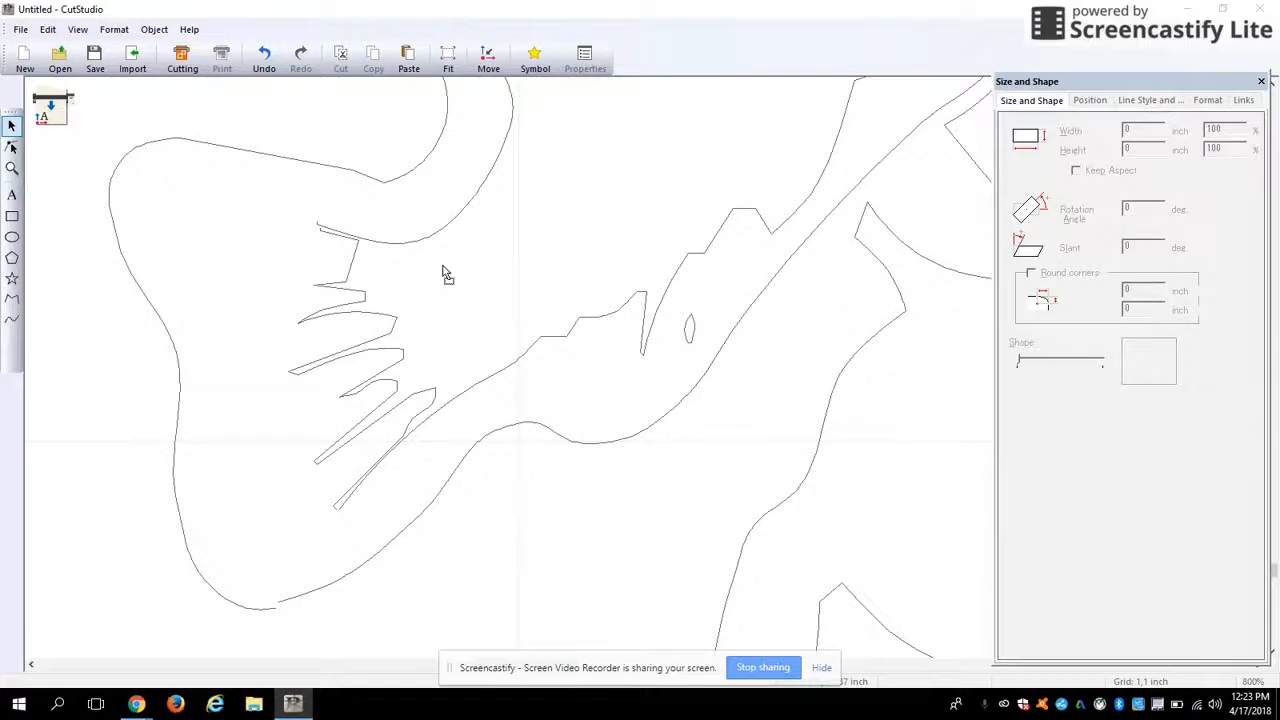
scroll(447, 275, "down", 8)
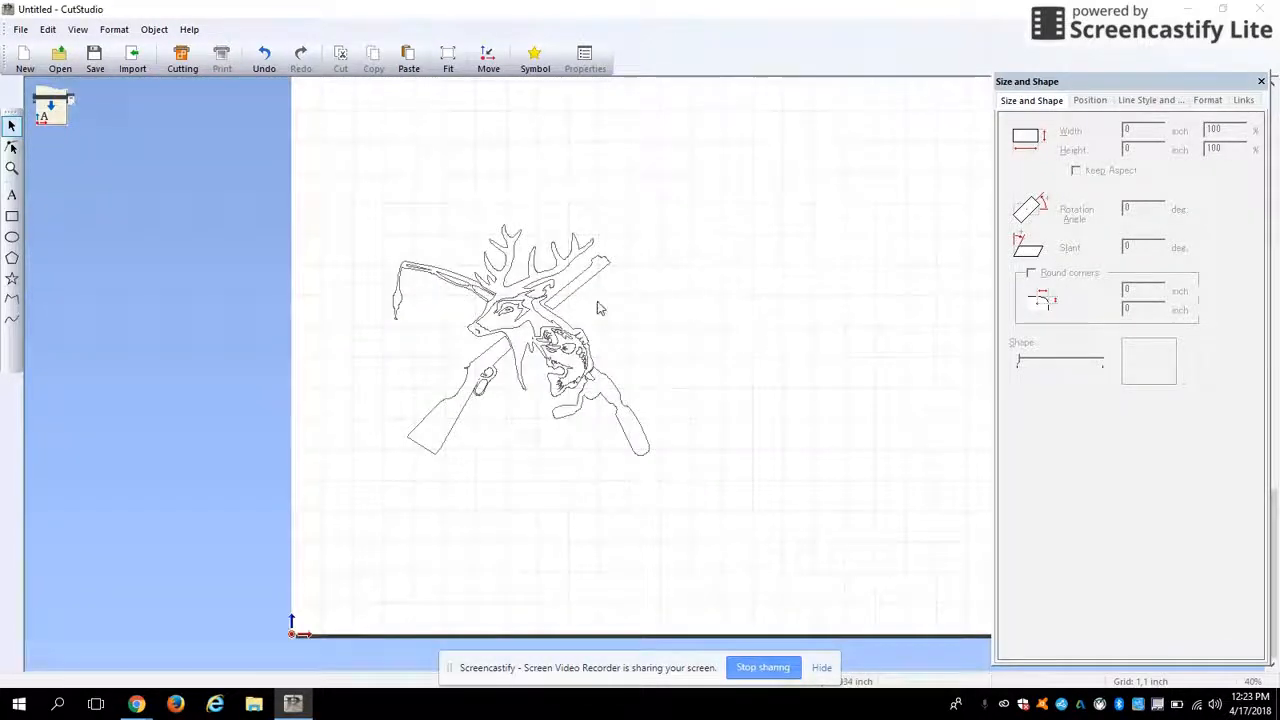
Select the whole traced outline and open it for point editing
scroll(598, 308, "up", 1)
left_click(529, 340)
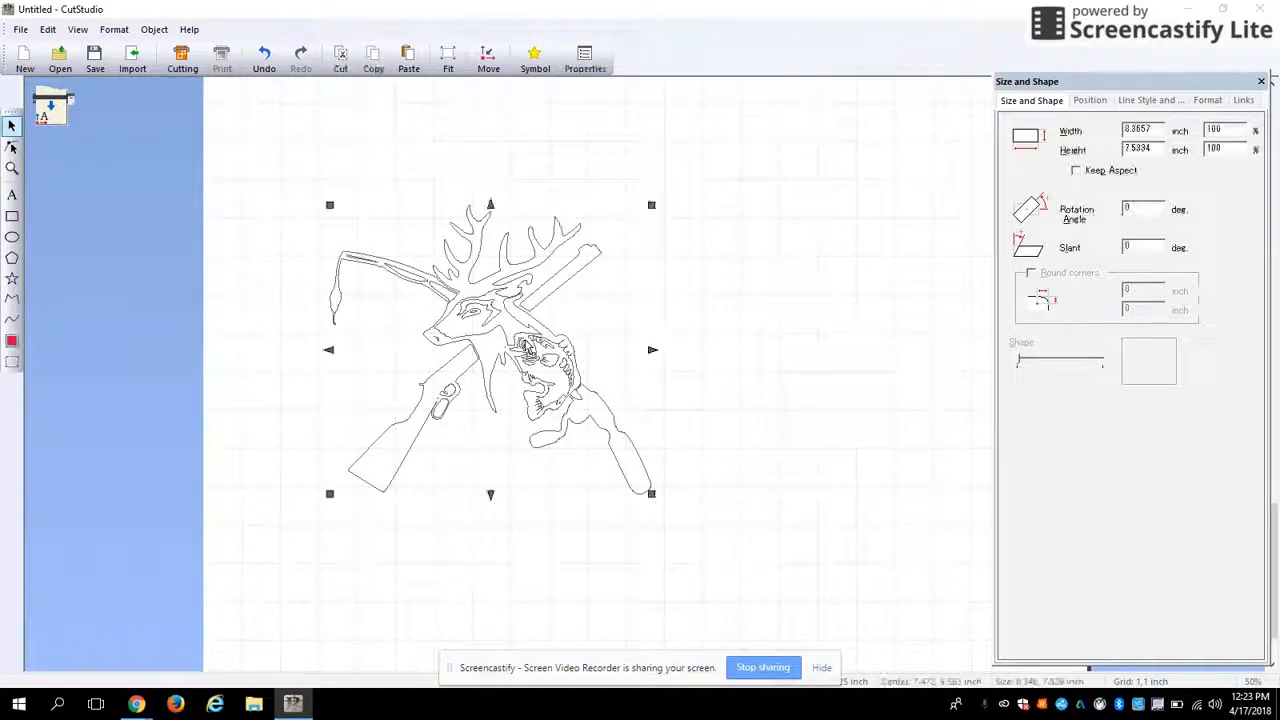
double_click(482, 343)
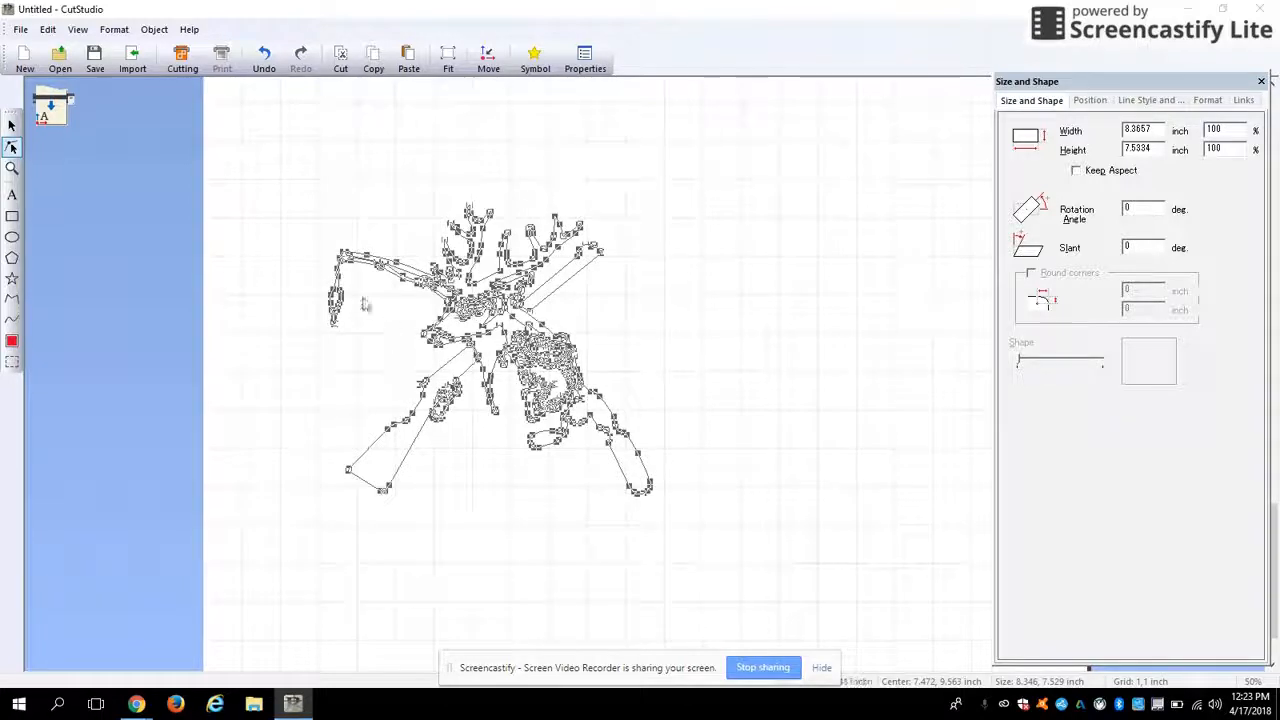
scroll(329, 322, "up", 2)
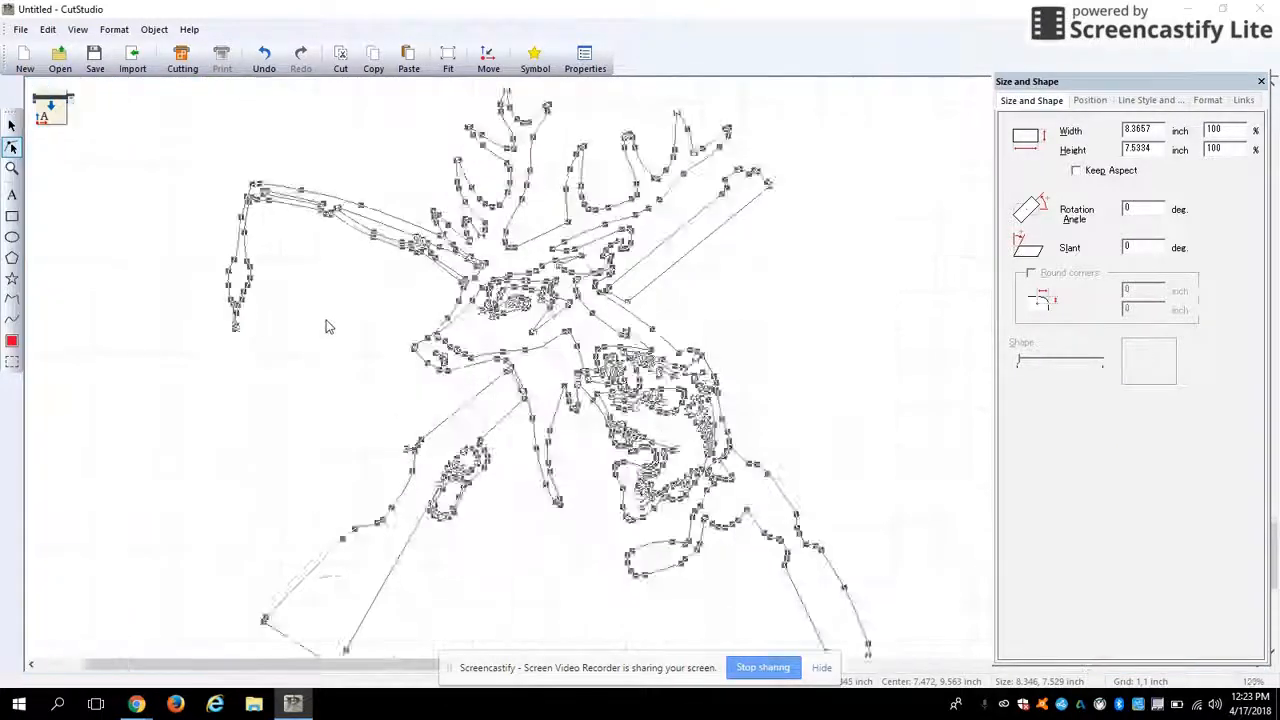
Move the points on both sides of the fishing lure's body outward to give it a fuller, rounder shape
left_click_drag(303, 317, 528, 442)
scroll(307, 330, "up", 1)
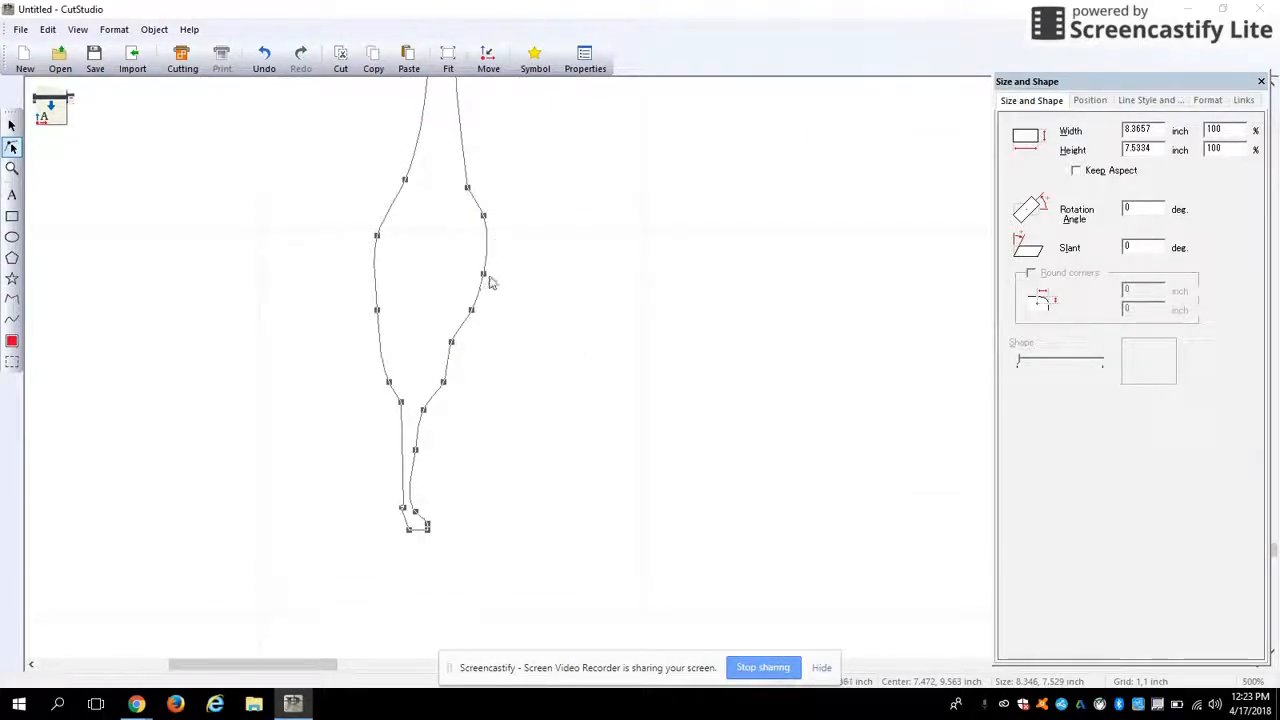
left_click_drag(483, 272, 457, 386)
left_click_drag(376, 310, 364, 313)
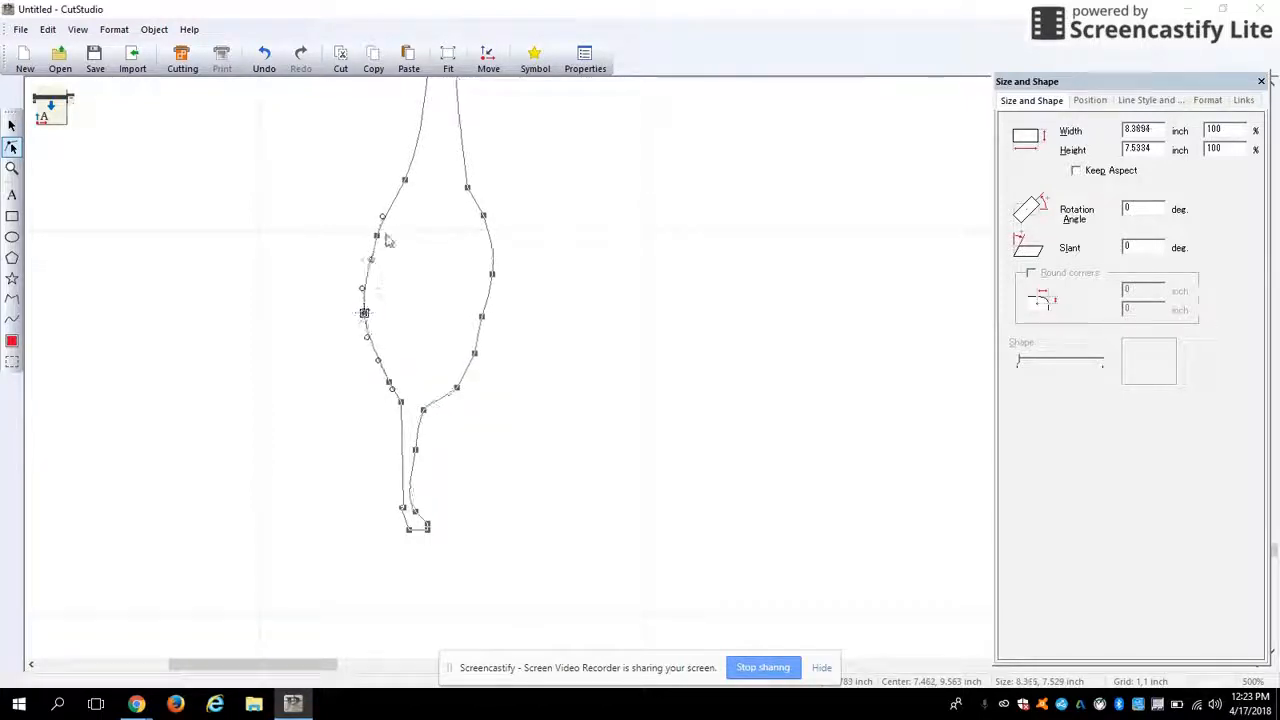
left_click_drag(375, 235, 364, 234)
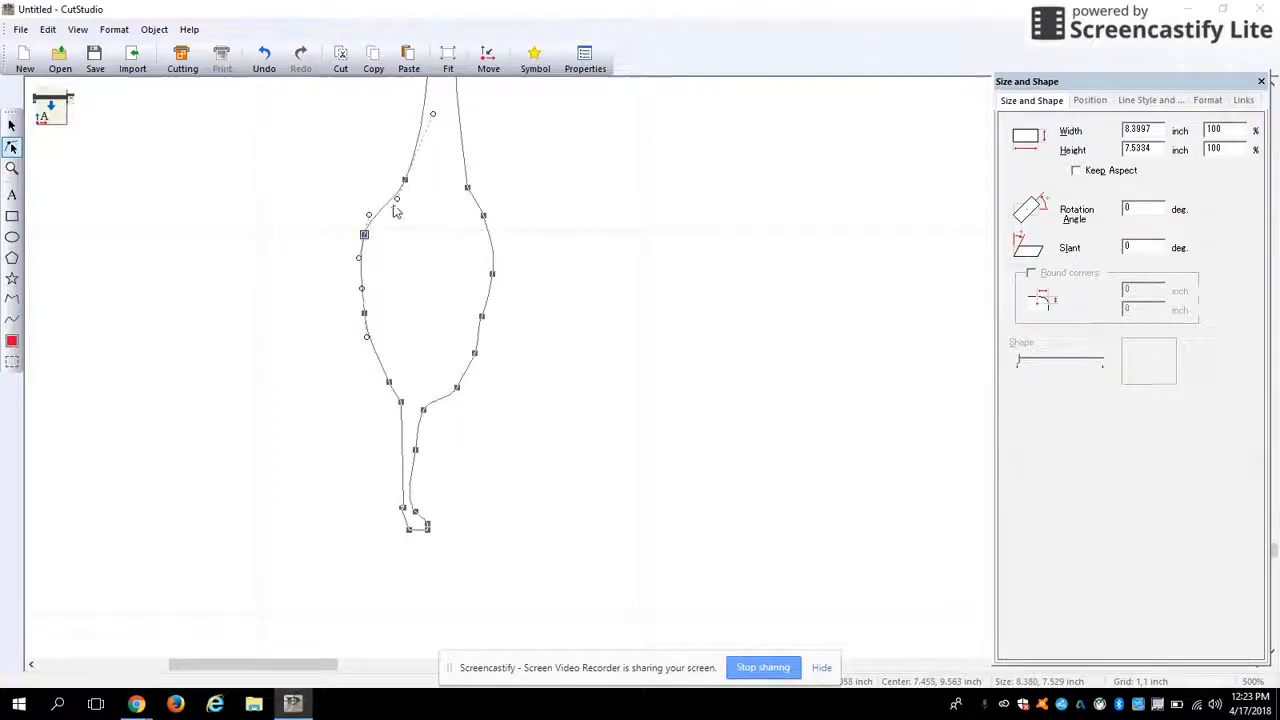
left_click_drag(480, 316, 489, 317)
left_click(477, 355)
left_click(481, 358)
Delete the surplus points forming the crooked hook at the lure's lower end so the two edges meet in one tip
scroll(418, 523, "up", 2)
scroll(418, 545, "up", 2)
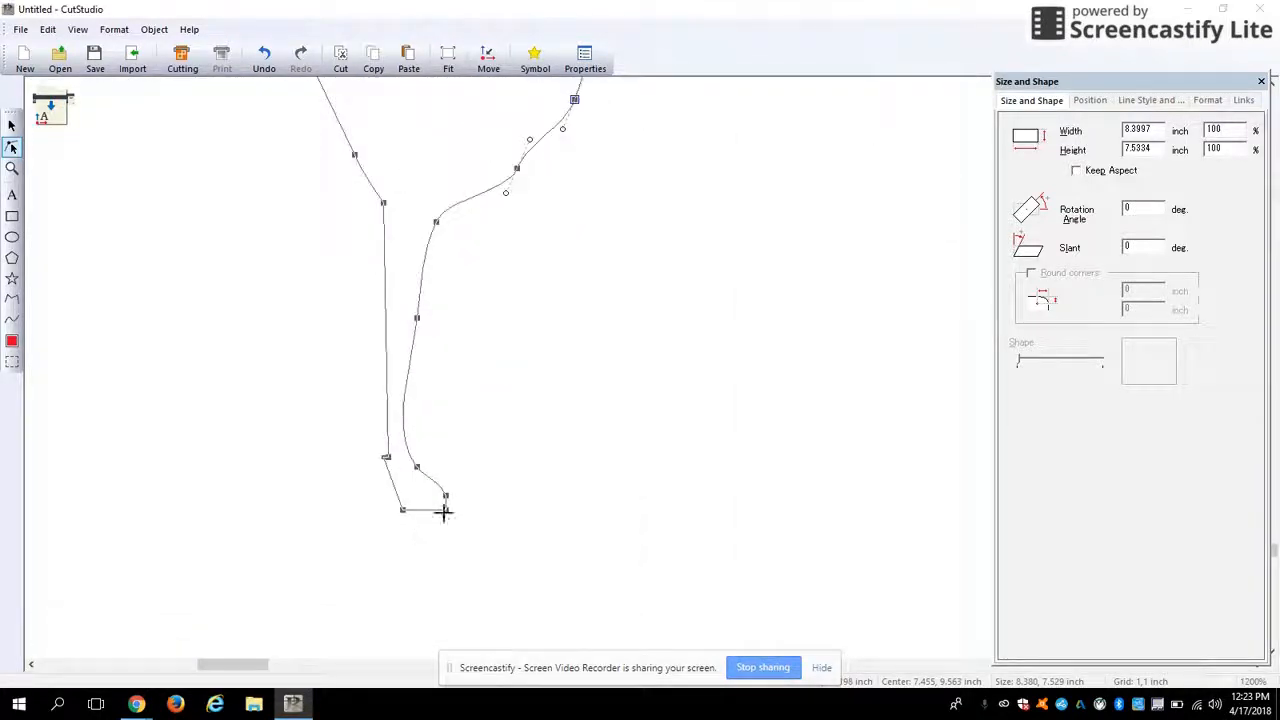
left_click(445, 510)
right_click(446, 510)
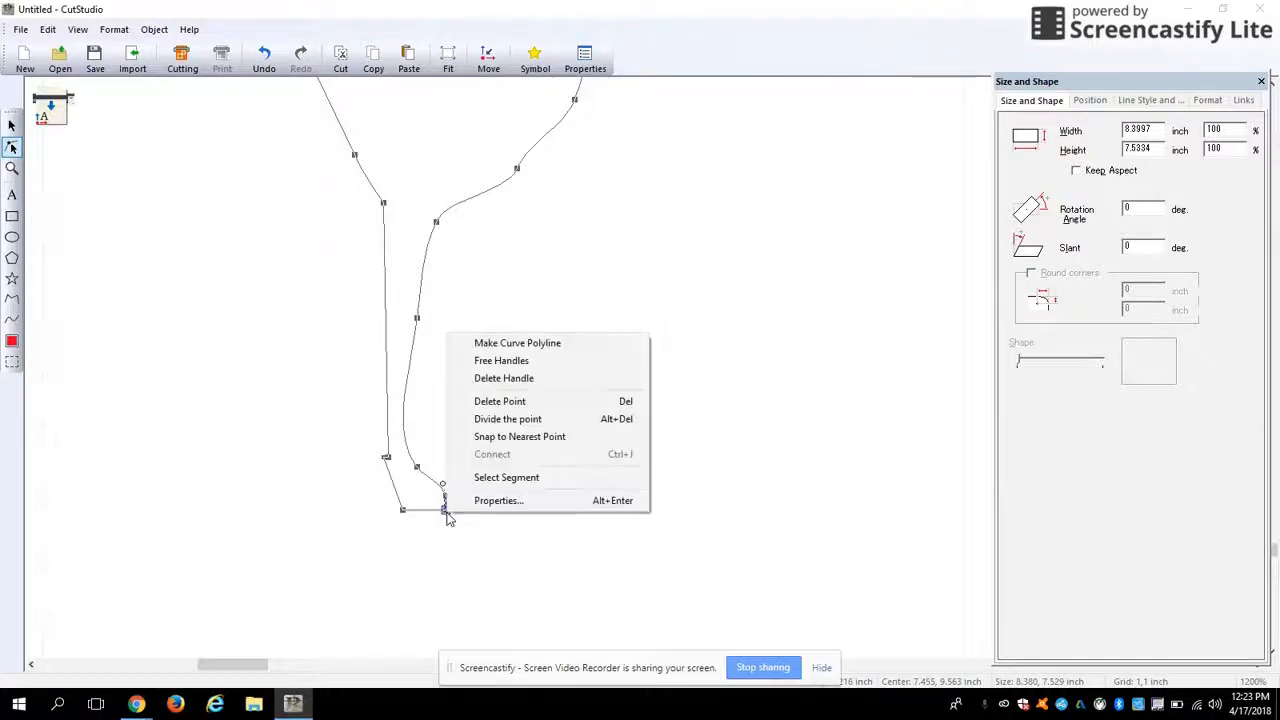
left_click(510, 402)
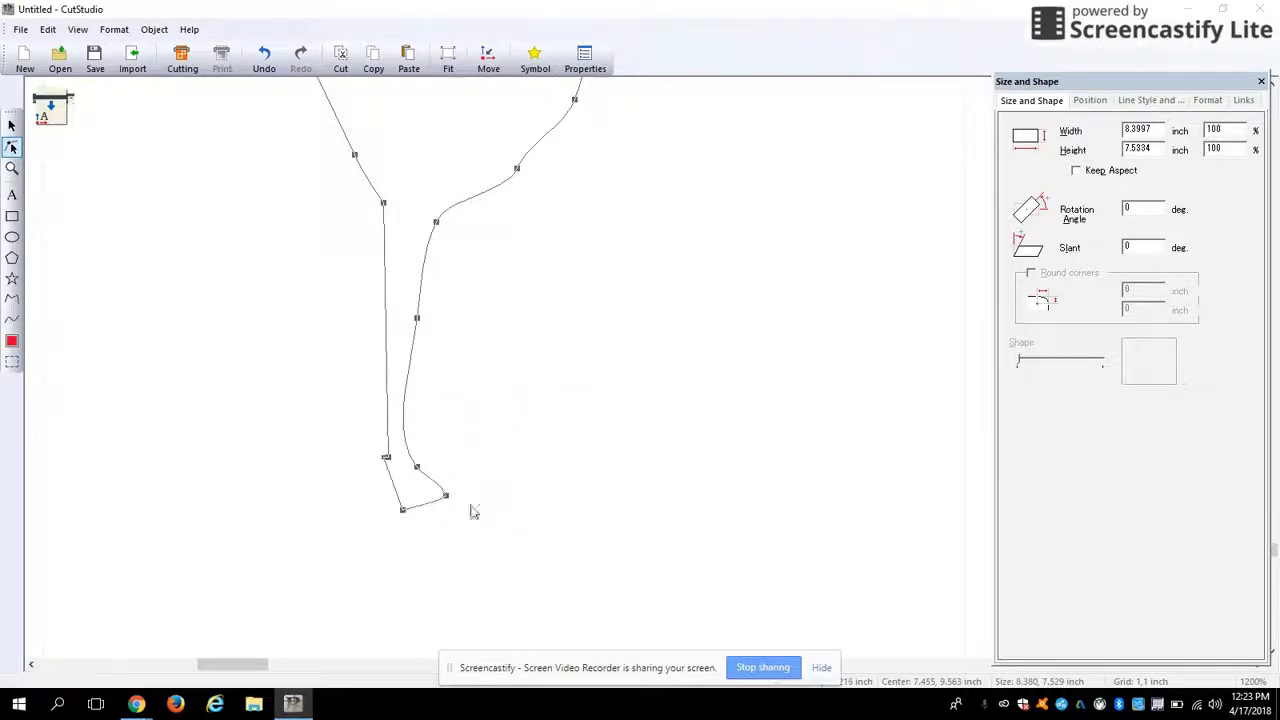
right_click(445, 493)
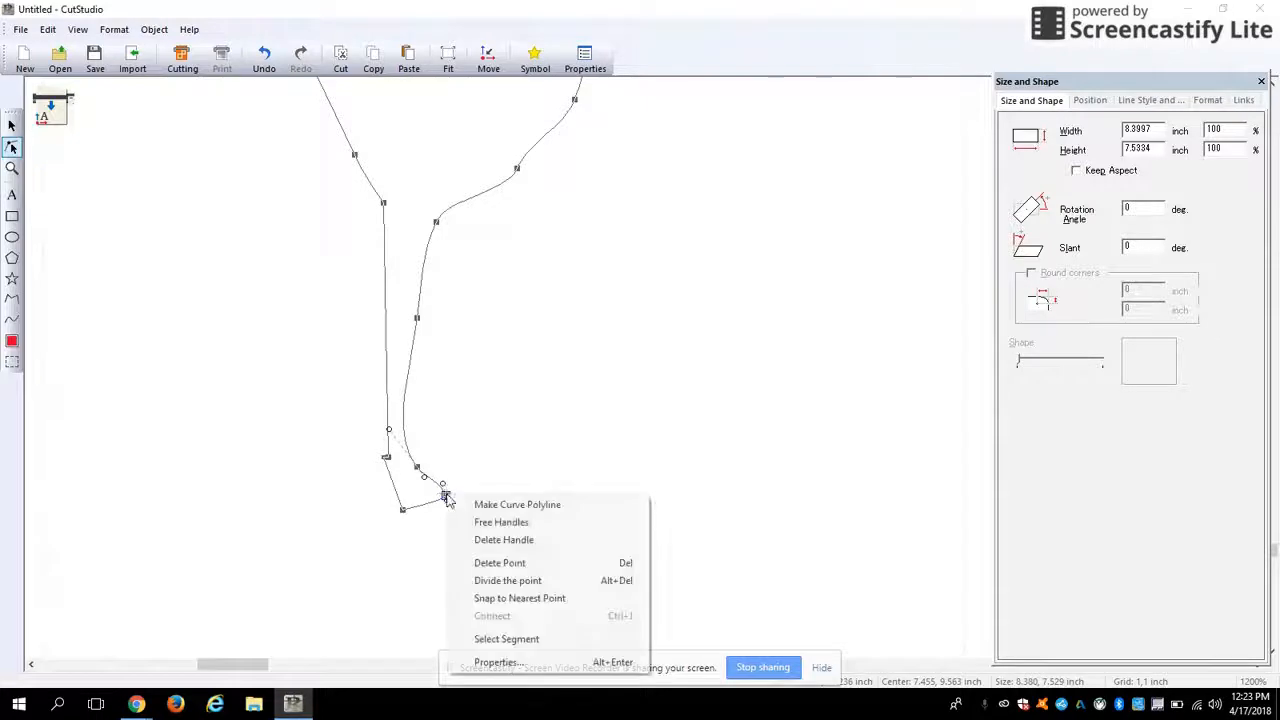
left_click(500, 562)
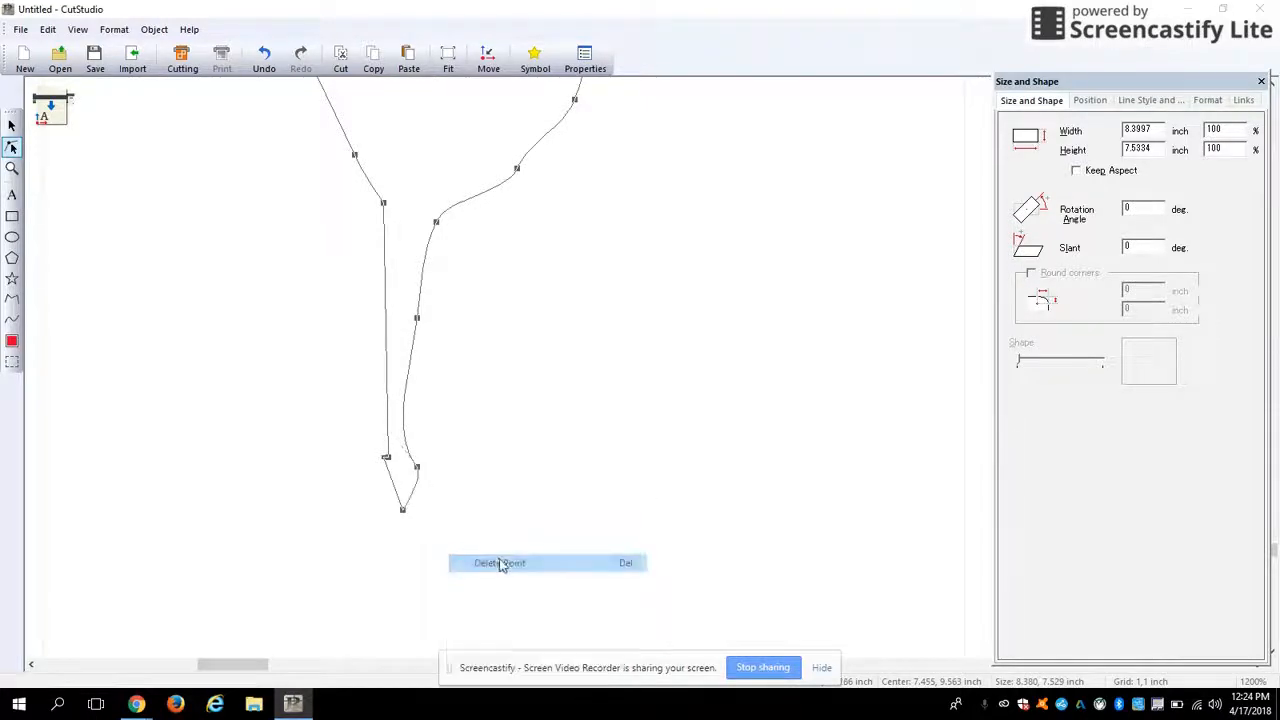
right_click(403, 510)
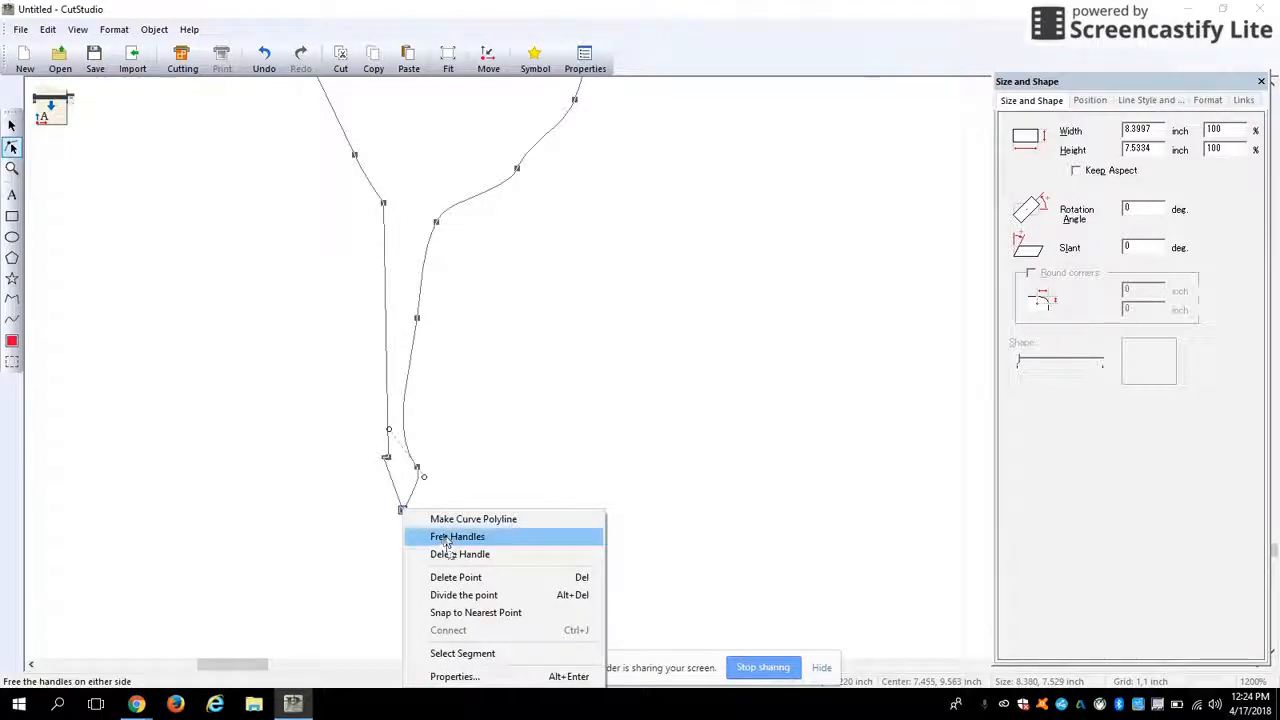
left_click(452, 577)
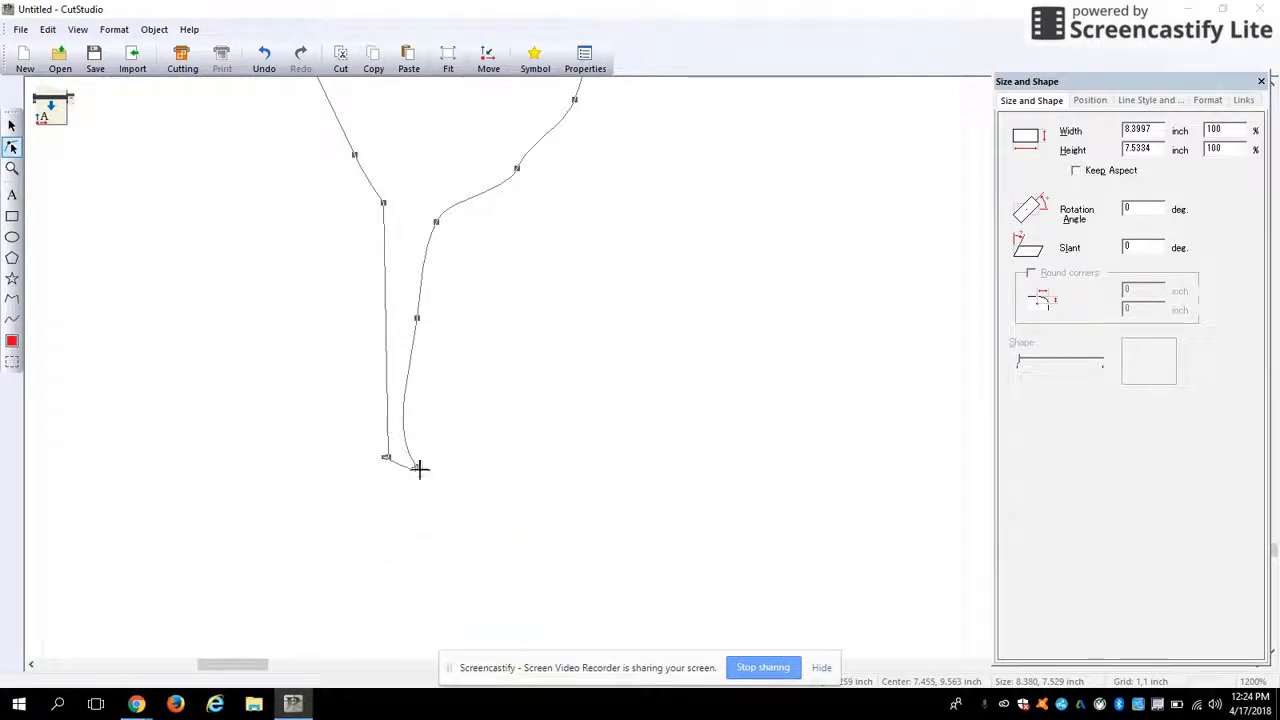
right_click(417, 468)
left_click(471, 540)
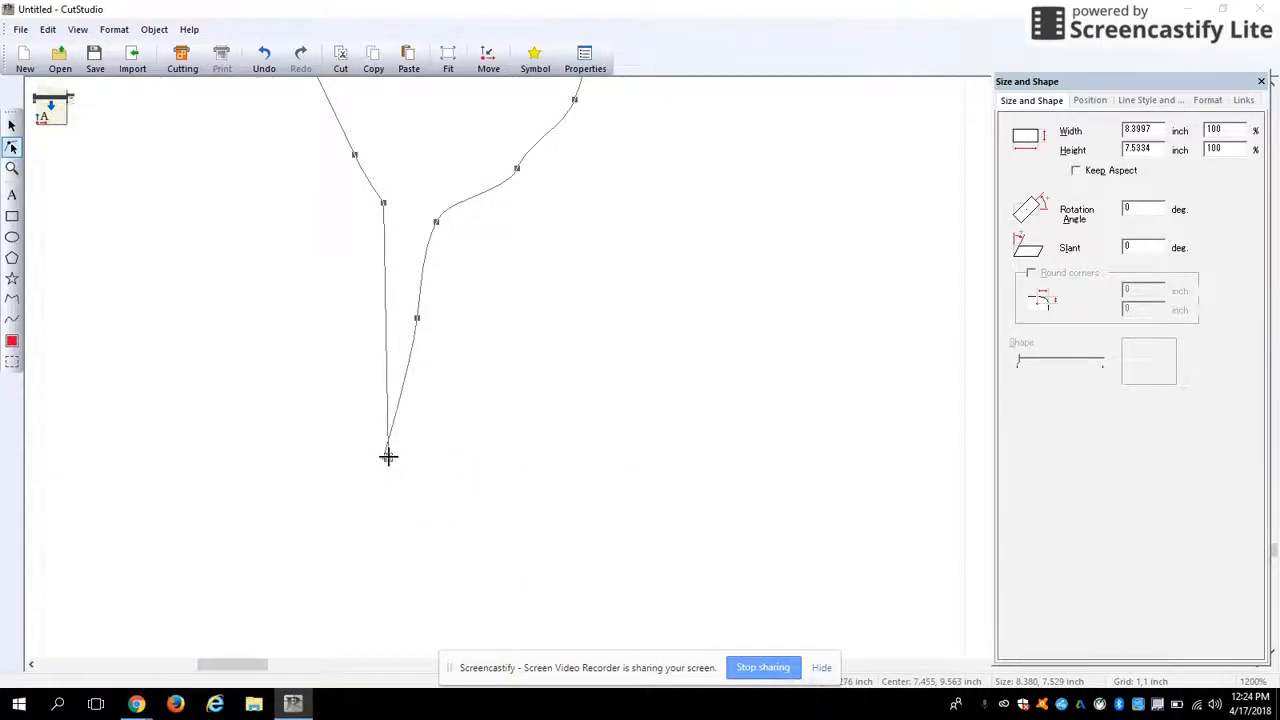
right_click(388, 456)
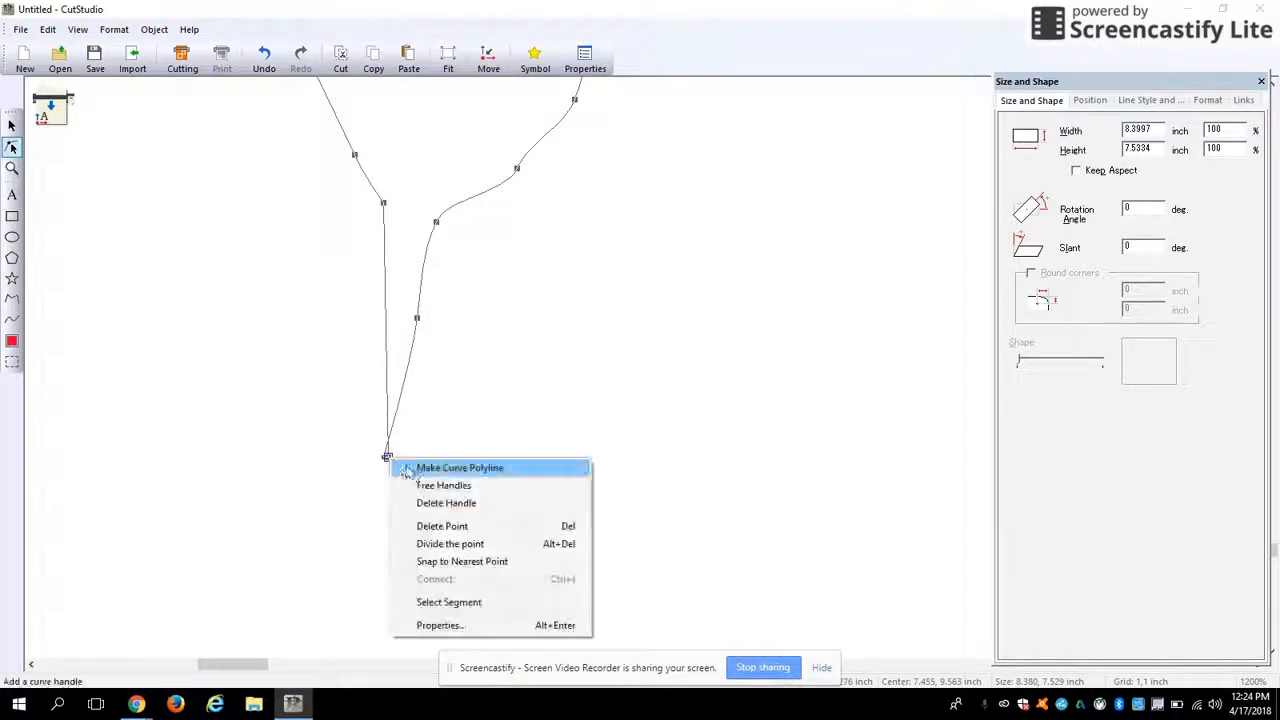
left_click(440, 527)
Reposition the lure's tip point and the two points on the right edge above it to form a wider, even taper
left_click_drag(386, 457, 404, 461)
left_click_drag(436, 221, 472, 209)
left_click_drag(414, 319, 457, 314)
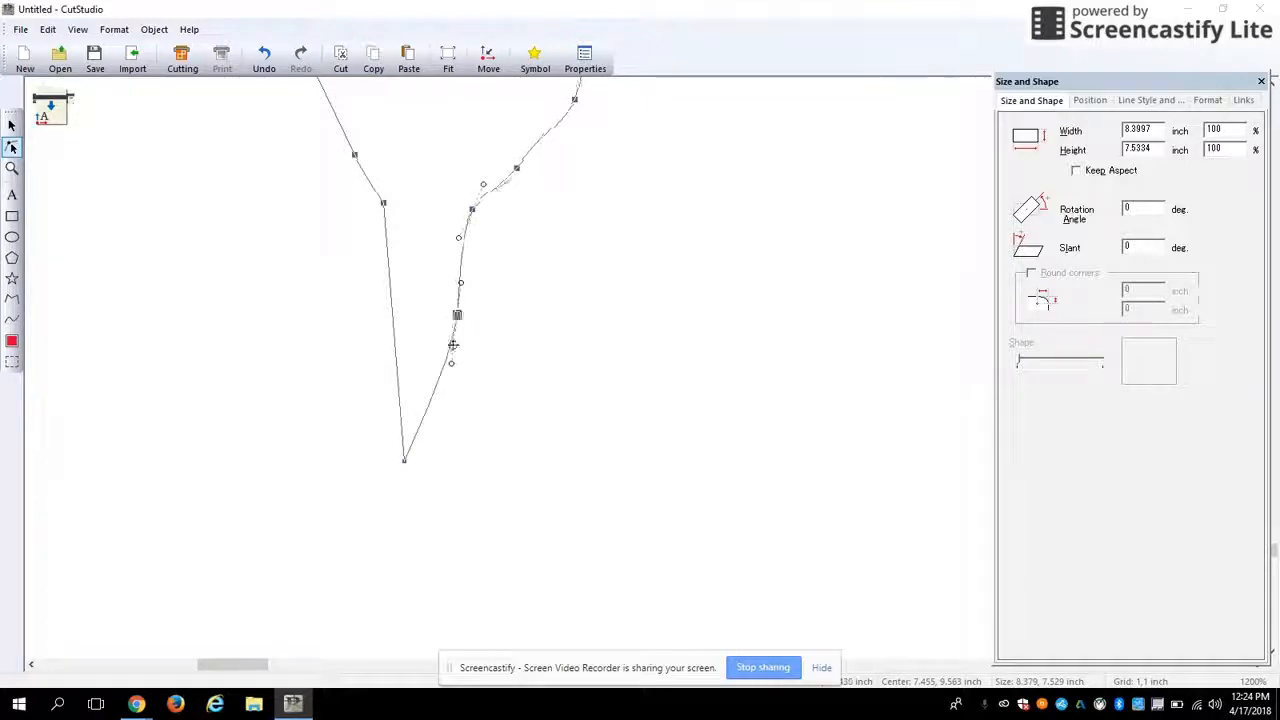
left_click_drag(405, 460, 427, 462)
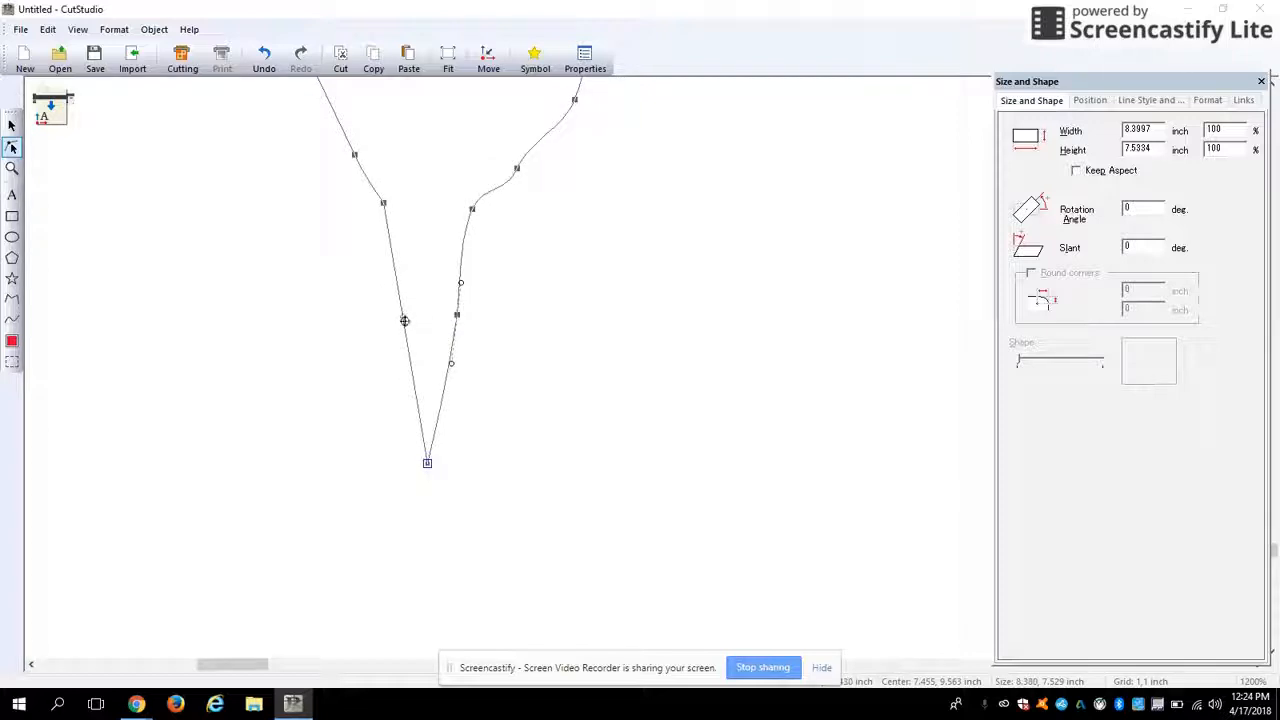
Insert a point midway along the left edge of the lure's taper and shift it slightly inward
right_click(402, 316)
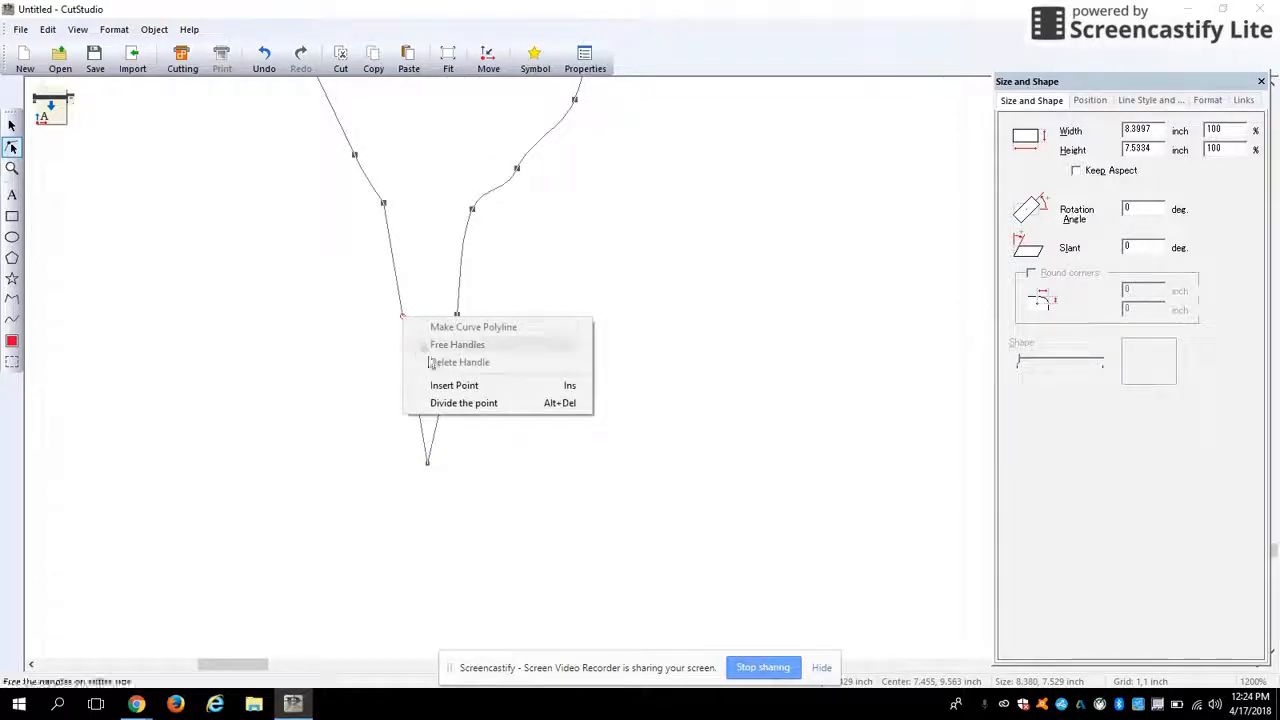
left_click(452, 386)
mouse_move(402, 318)
left_mouse_down()
mouse_move(386, 314)
mouse_move(411, 316)
left_mouse_up()
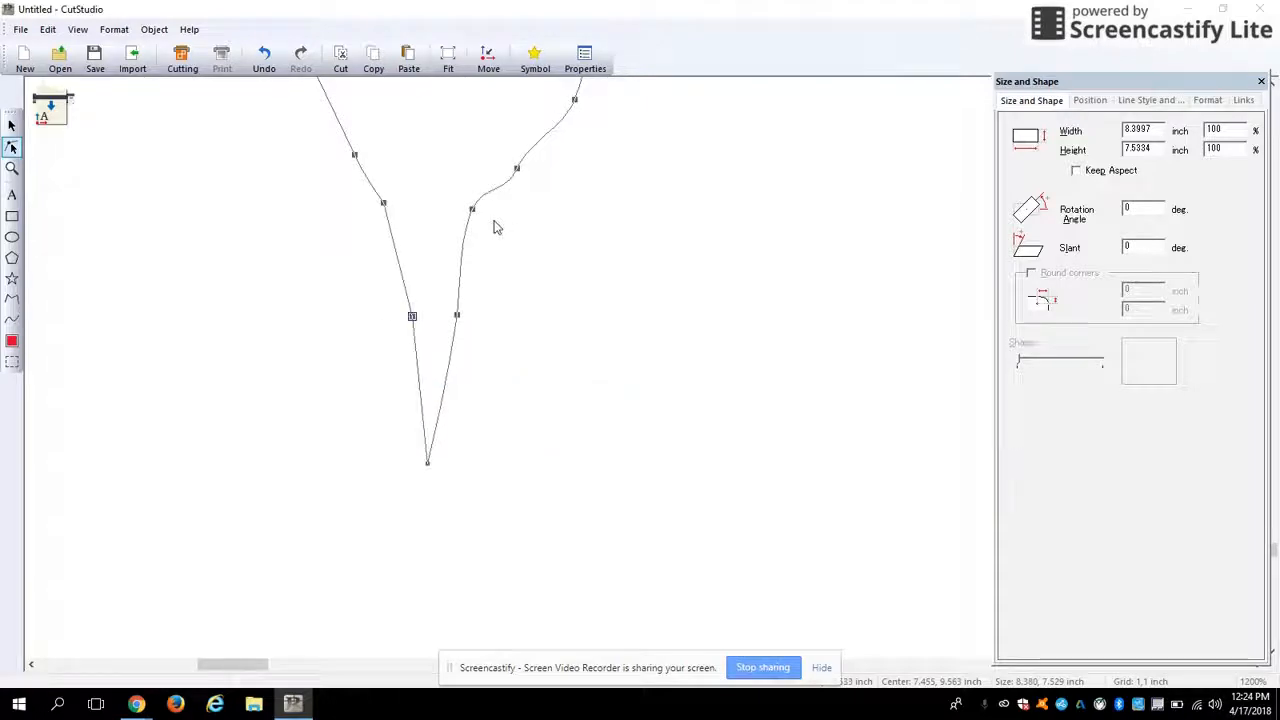
Smooth the right-hand curve where the lure's body meets the taper by adjusting the handle of its edge point
left_click(514, 168)
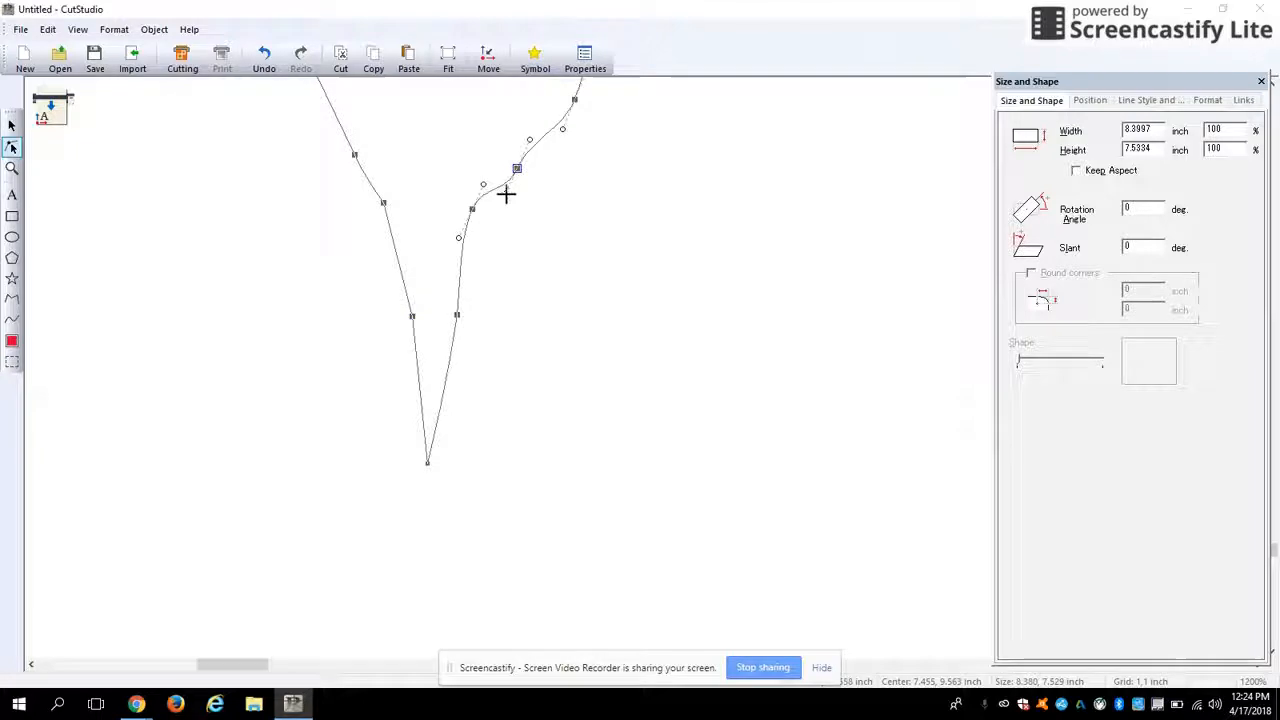
mouse_move(505, 193)
left_mouse_down()
mouse_move(485, 176)
mouse_move(531, 200)
mouse_move(583, 203)
mouse_move(503, 183)
left_mouse_up()
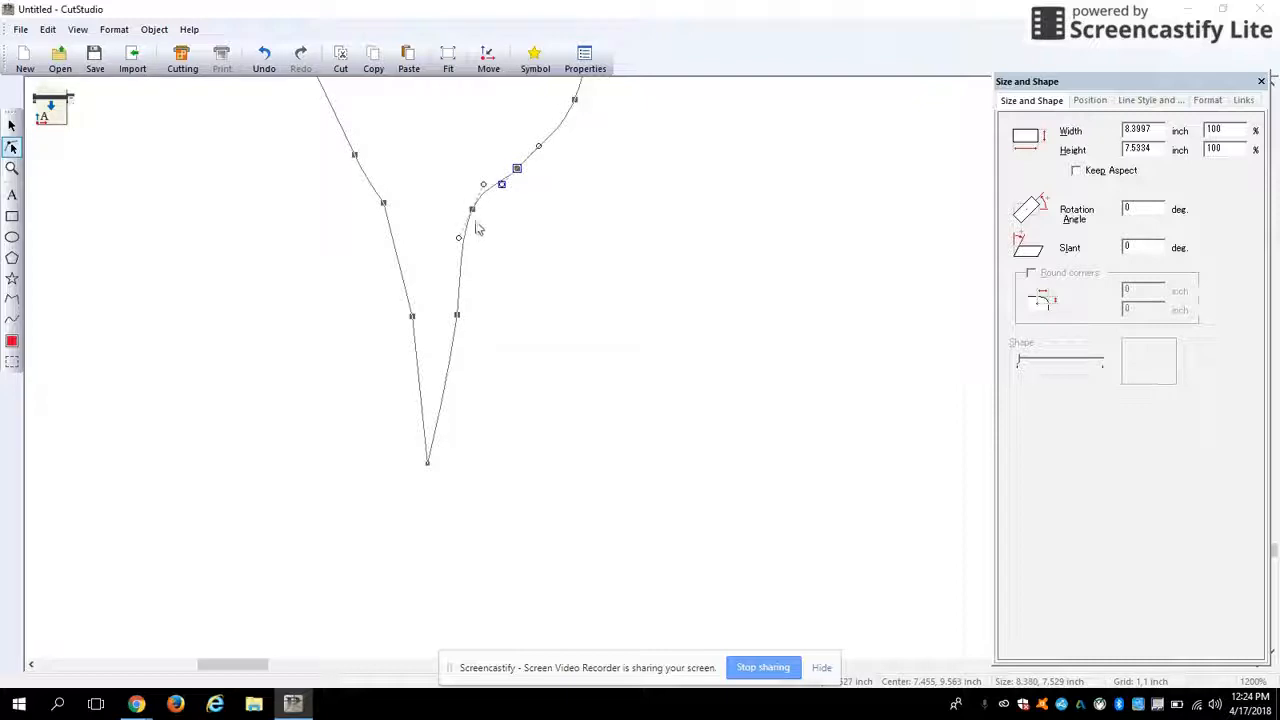
left_click(351, 151)
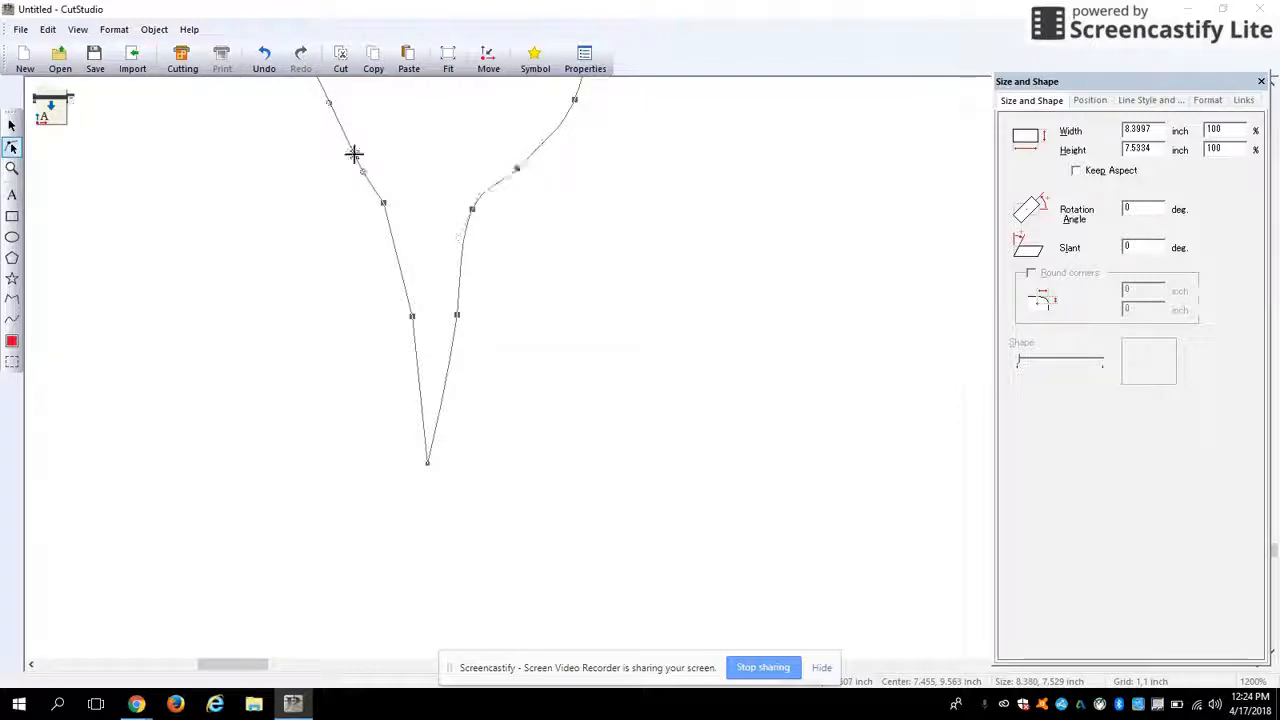
scroll(434, 277, "up", 2)
scroll(429, 312, "down", 4)
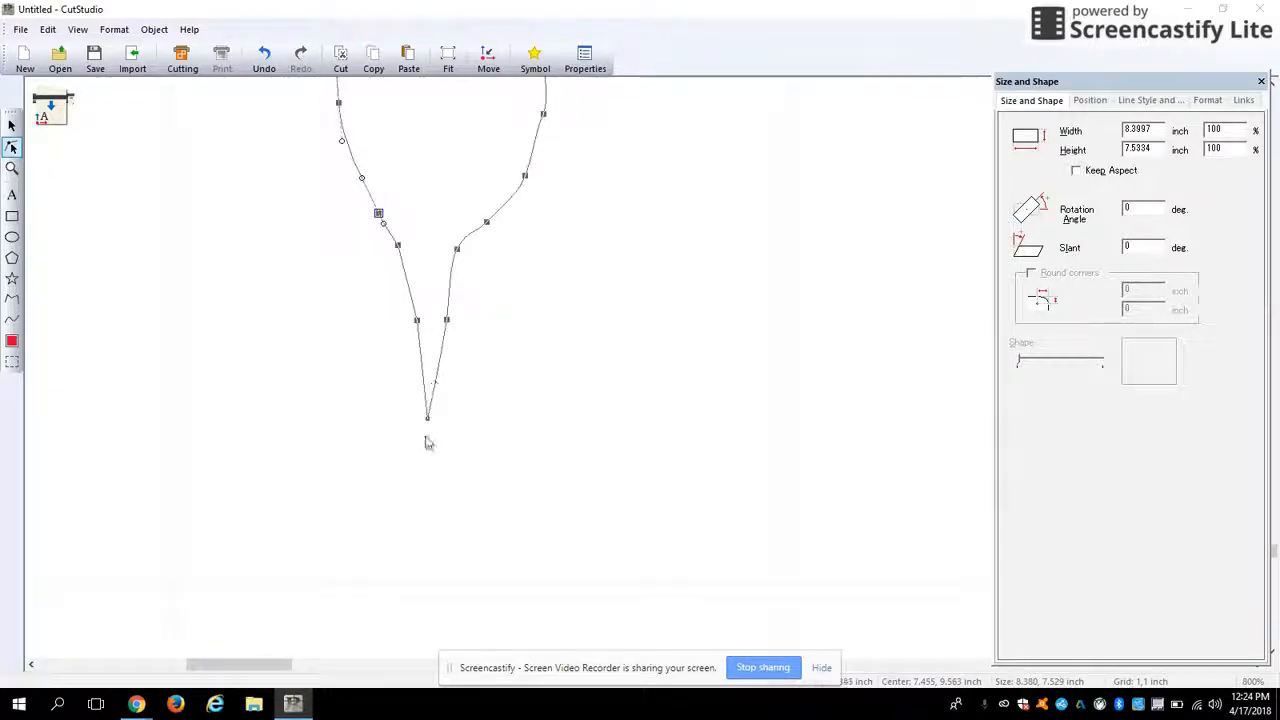
Round off the lure's sharp tip by applying Make Curve Polyline to its point and adjusting the curve handle
scroll(427, 443, "up", 3)
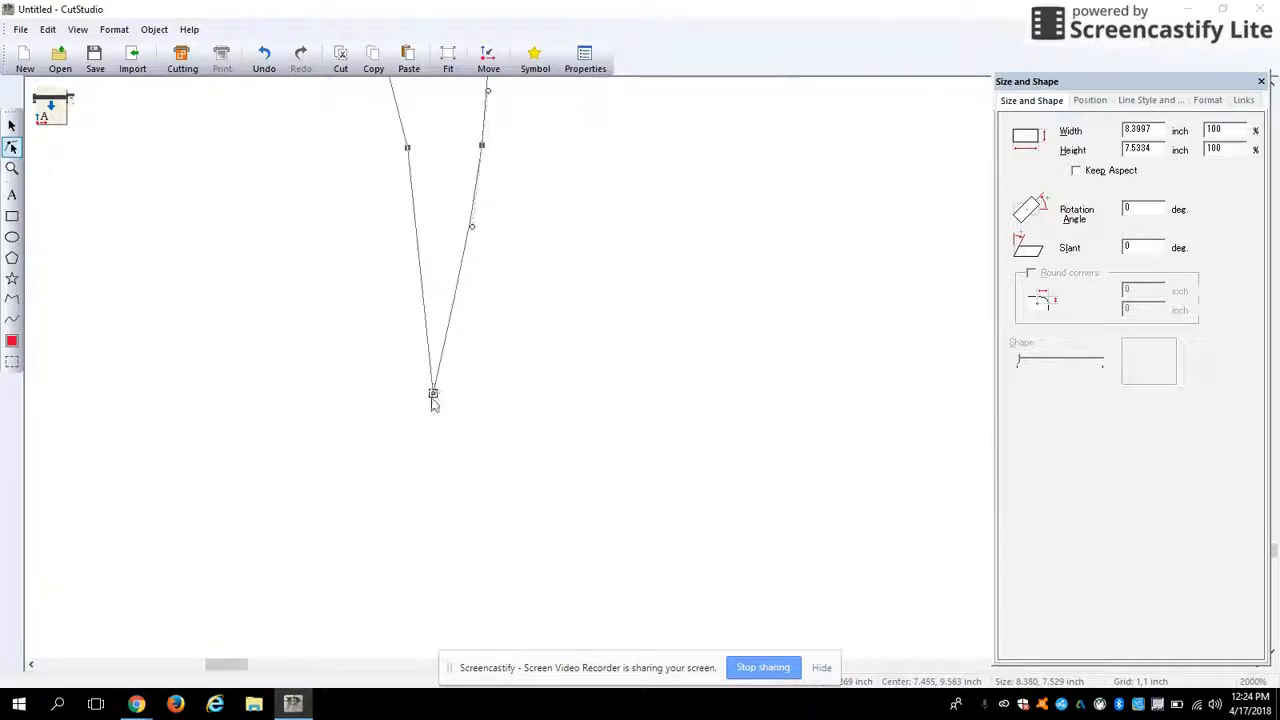
right_click(431, 393)
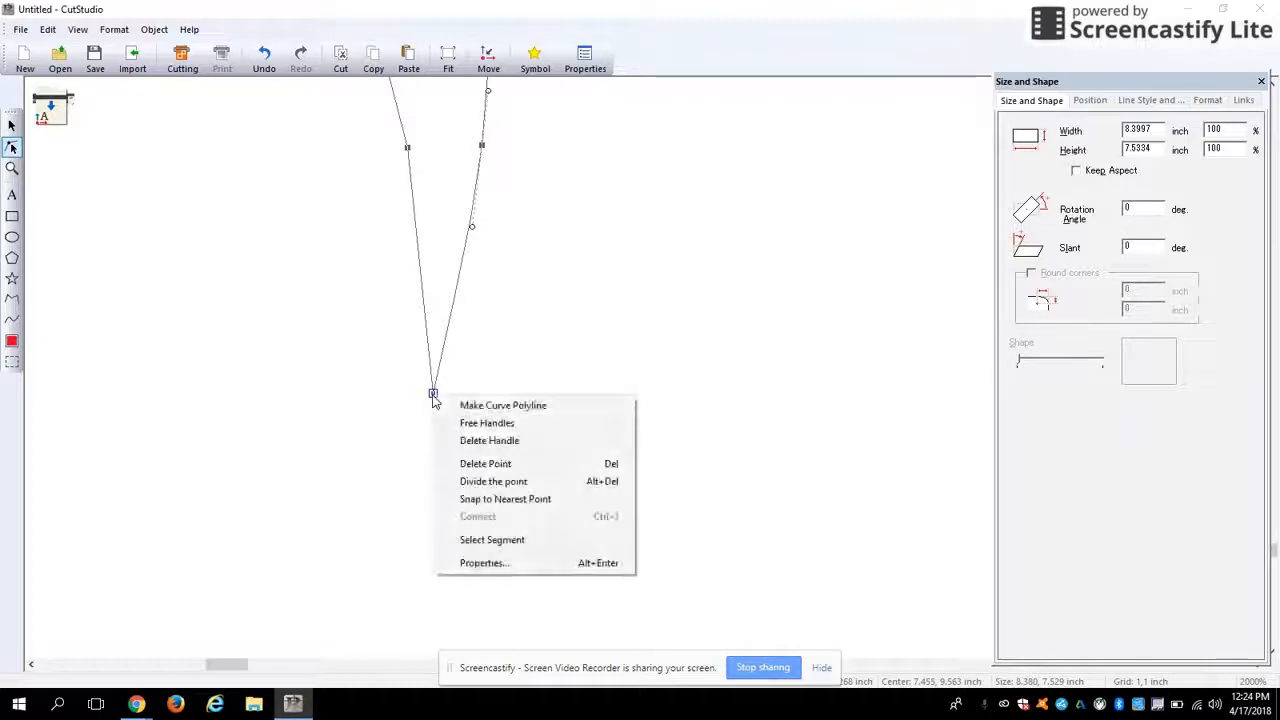
left_click(500, 410)
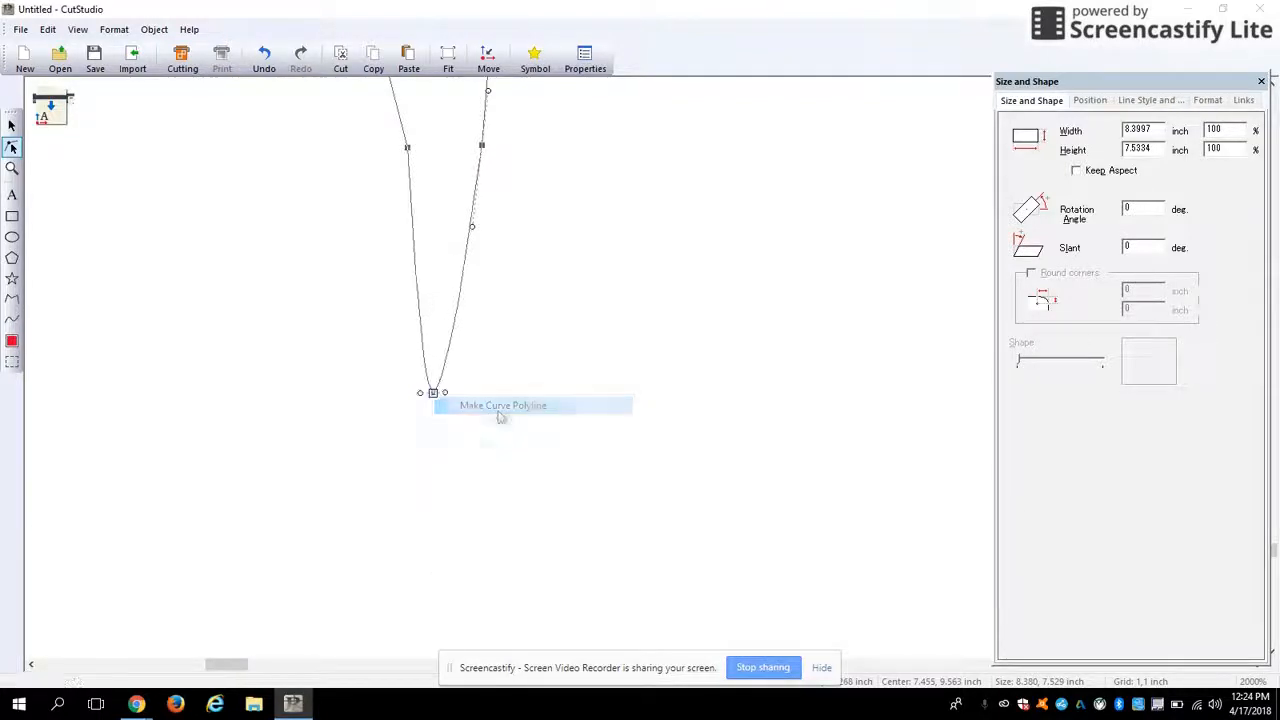
scroll(428, 435, "down", 2)
left_click(469, 383)
scroll(452, 416, "up", 5)
scroll(380, 366, "down", 3)
left_click(381, 374)
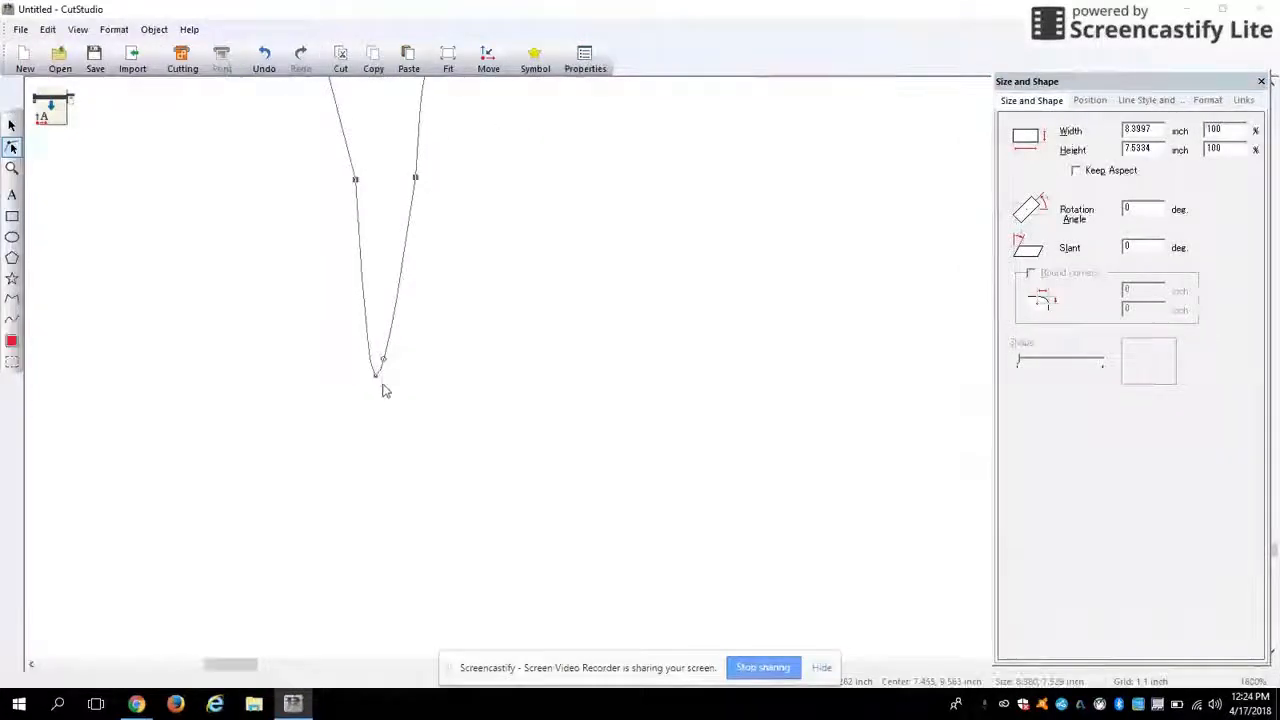
left_click(354, 179)
scroll(434, 249, "up", 4)
scroll(430, 245, "down", 6)
scroll(397, 203, "down", 4)
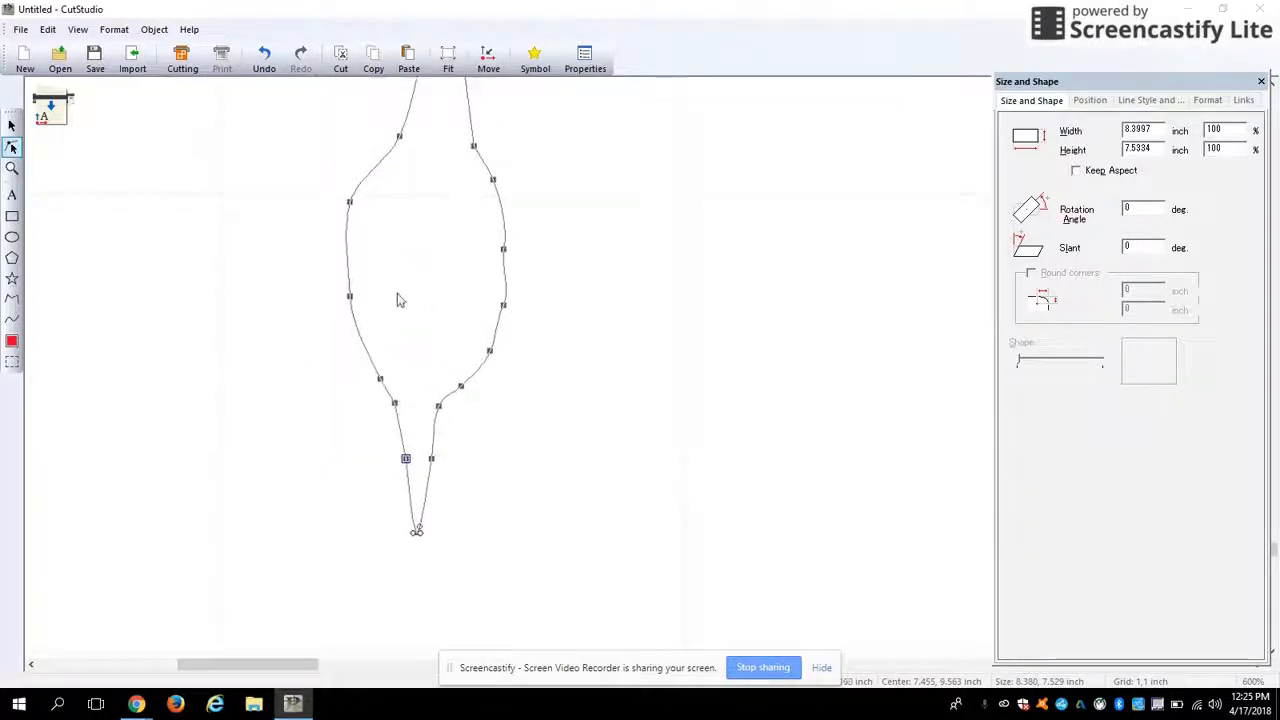
Move the midpoints on both side edges of the lure's body slightly outward to give it a fuller curve
scroll(400, 330, "up", 2)
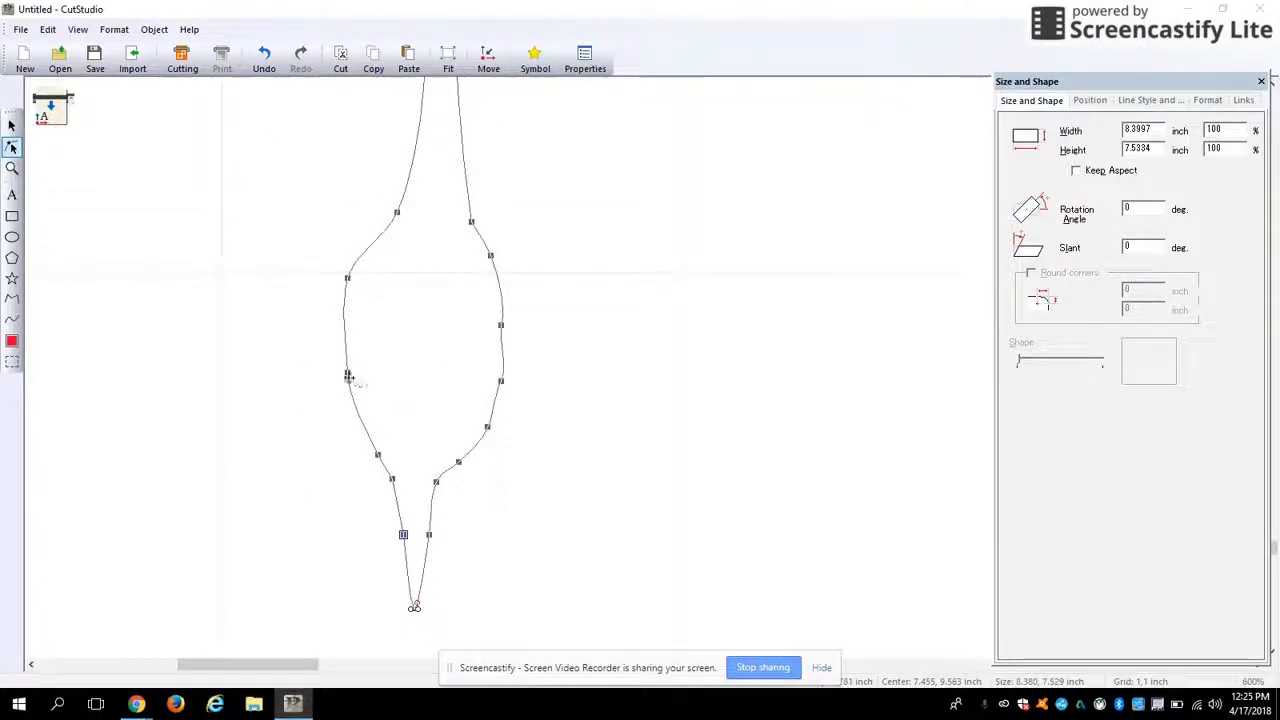
left_click_drag(345, 373, 340, 365)
left_click(501, 324)
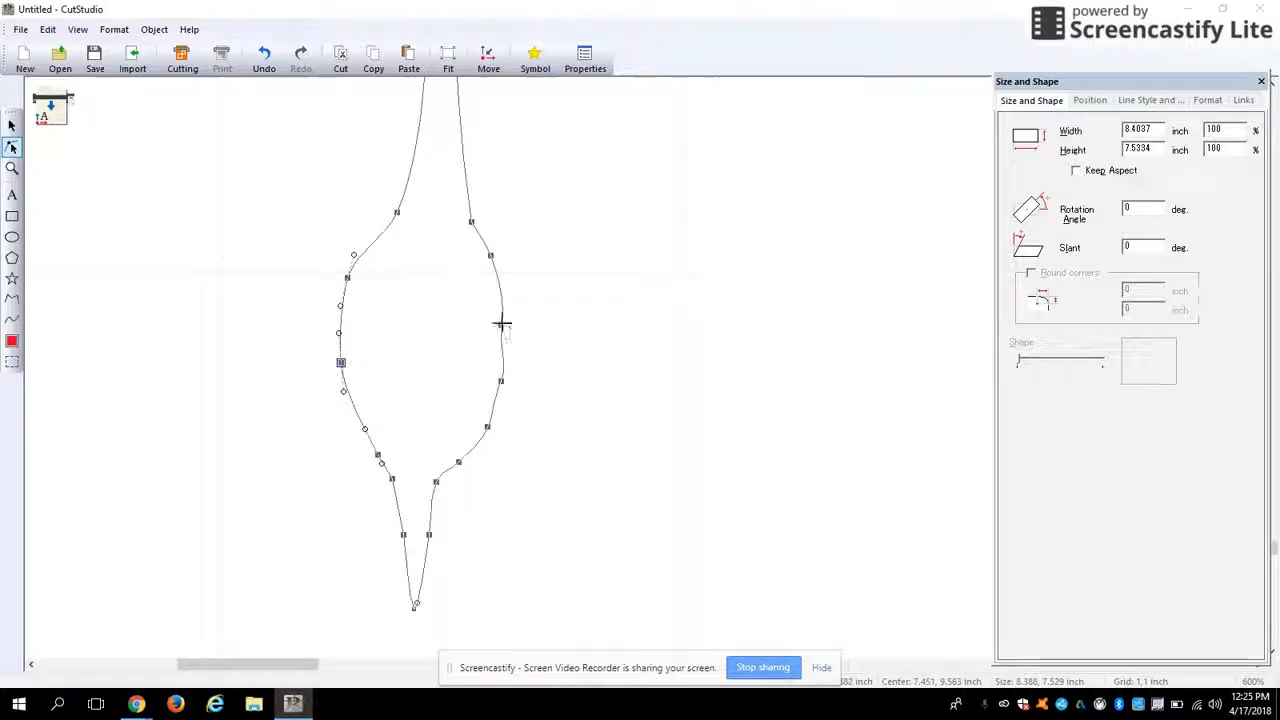
left_click(507, 328)
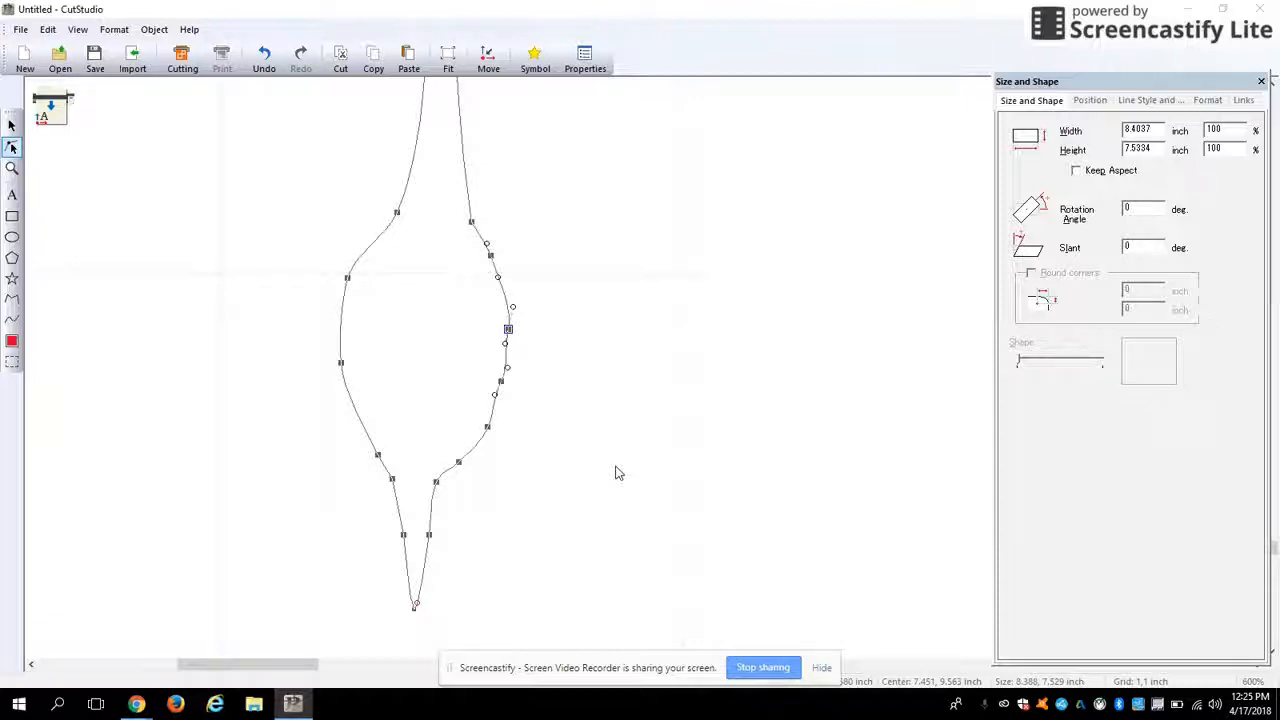
scroll(521, 360, "up", 2)
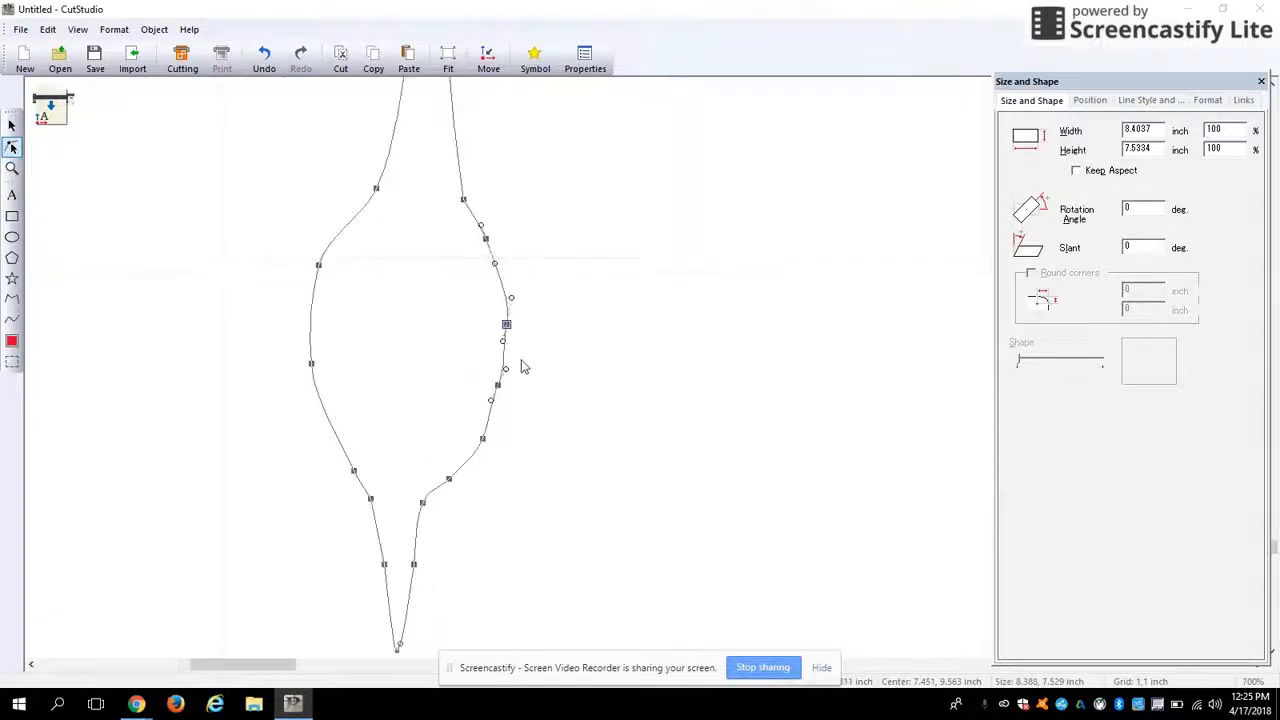
Apply Make Curve Polyline to the lower corner point at the deer-side tip of the fishing rod's upper narrow cutout
scroll(531, 251, "down", 3)
left_click_drag(585, 219, 540, 380)
scroll(686, 355, "up", 2)
left_click_drag(842, 397, 517, 377)
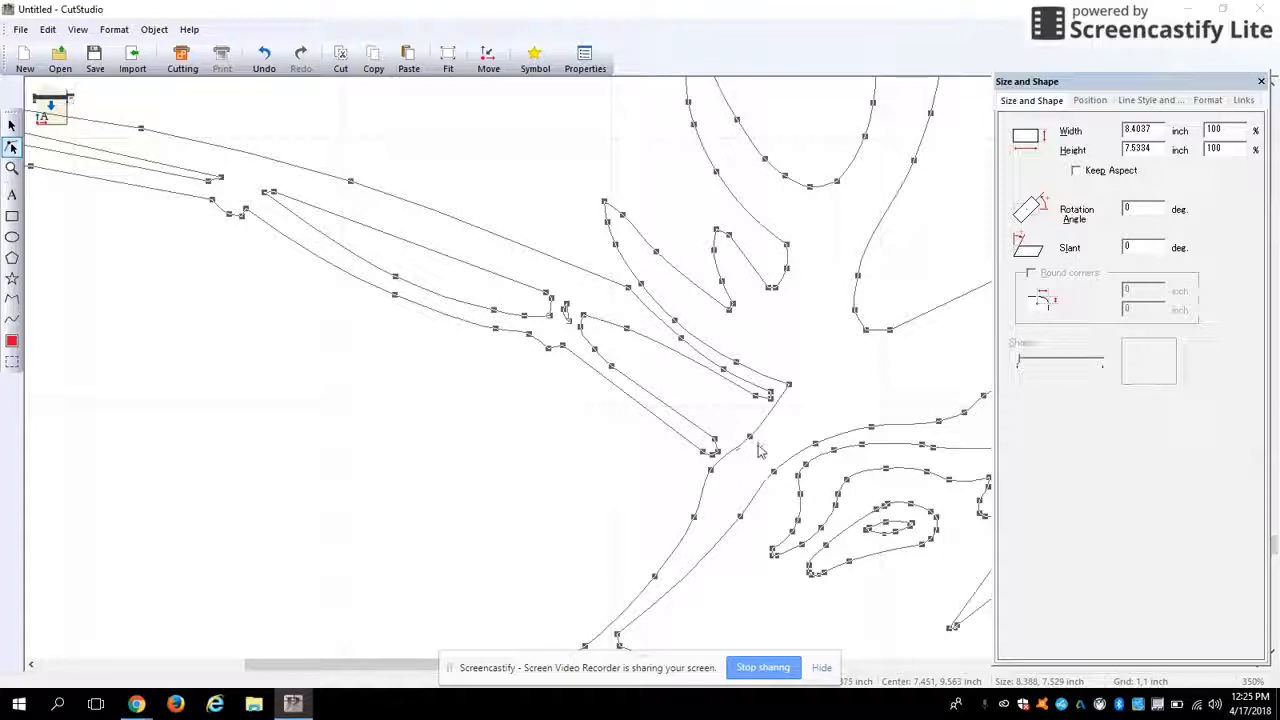
scroll(787, 465, "up", 2)
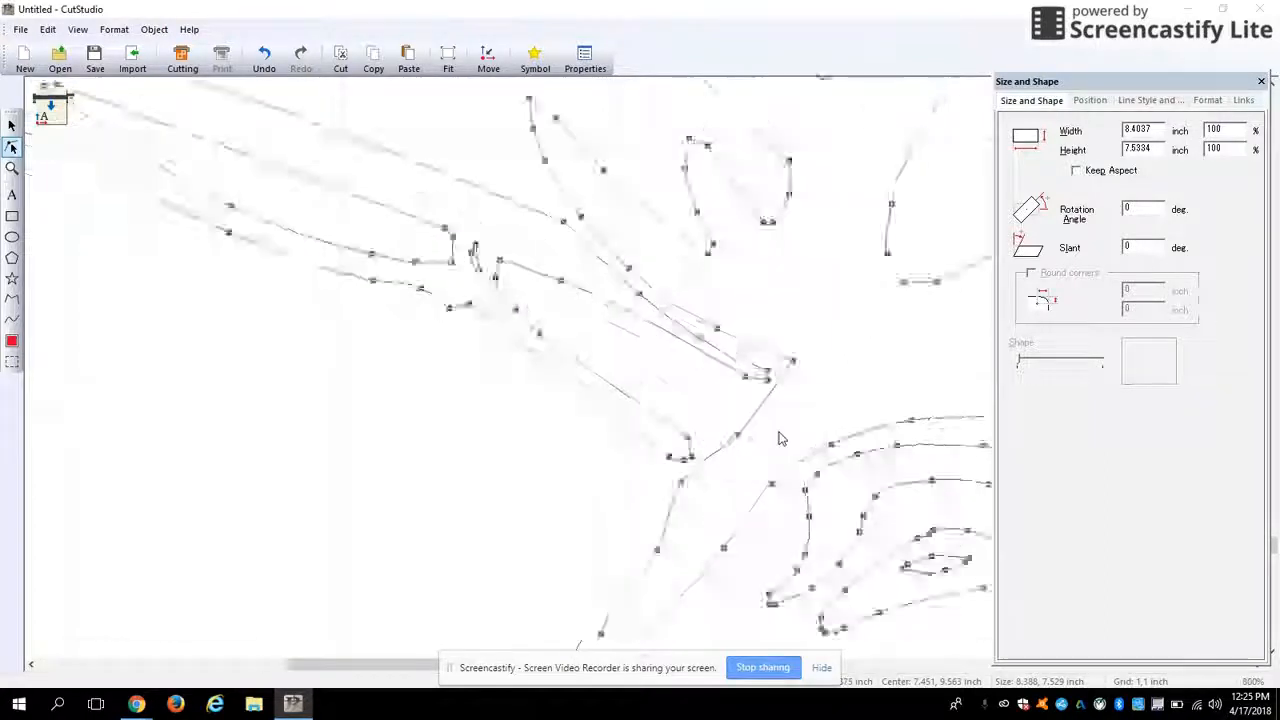
scroll(754, 323, "up", 2)
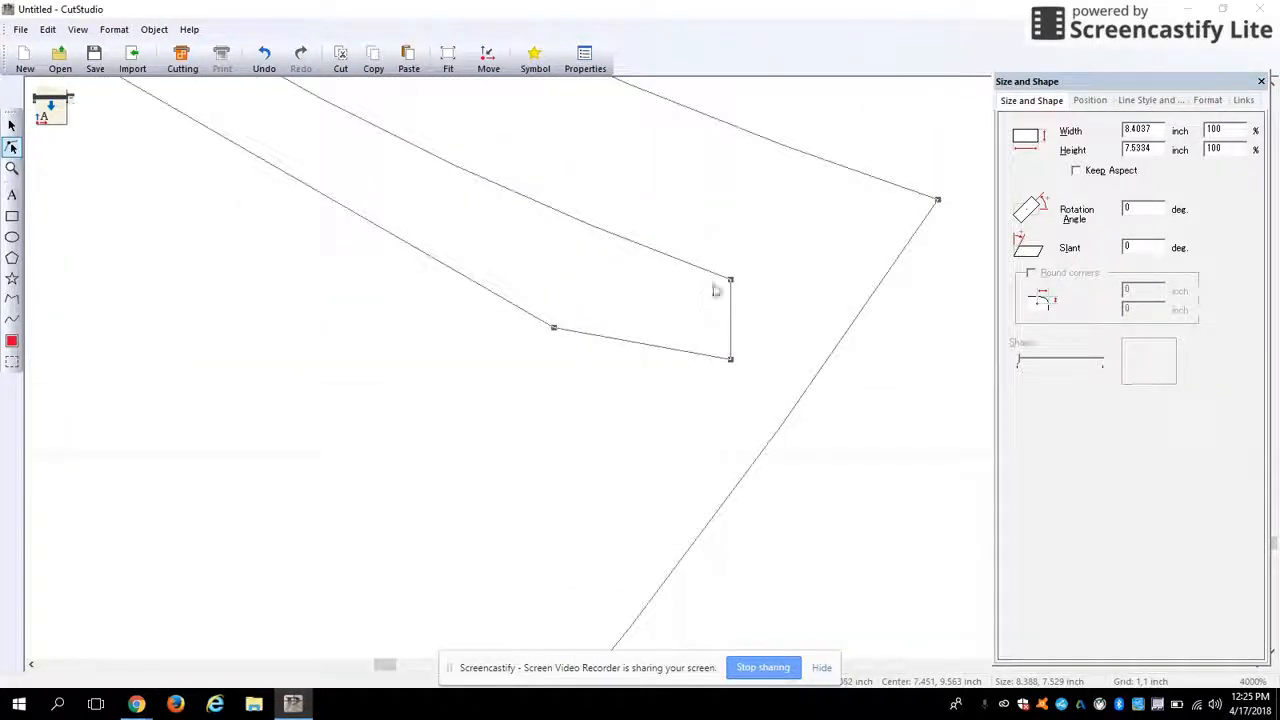
scroll(660, 372, "down", 2)
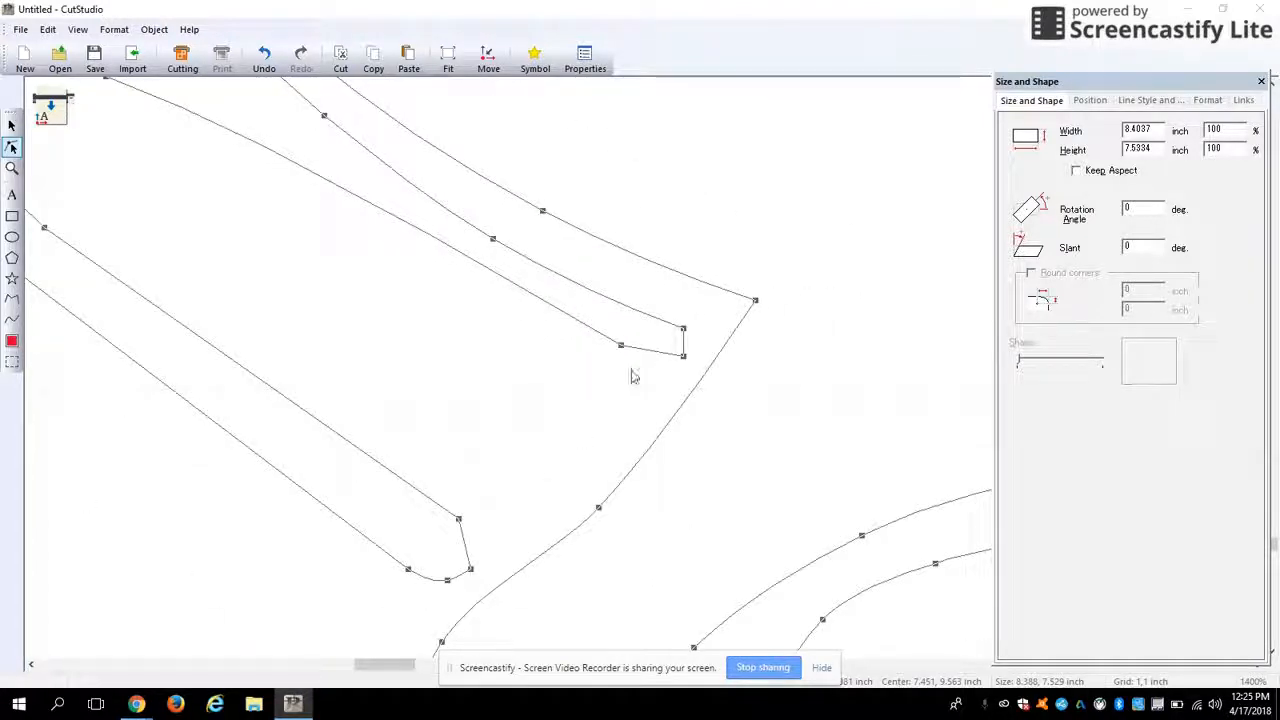
right_click(683, 356)
left_click(692, 364)
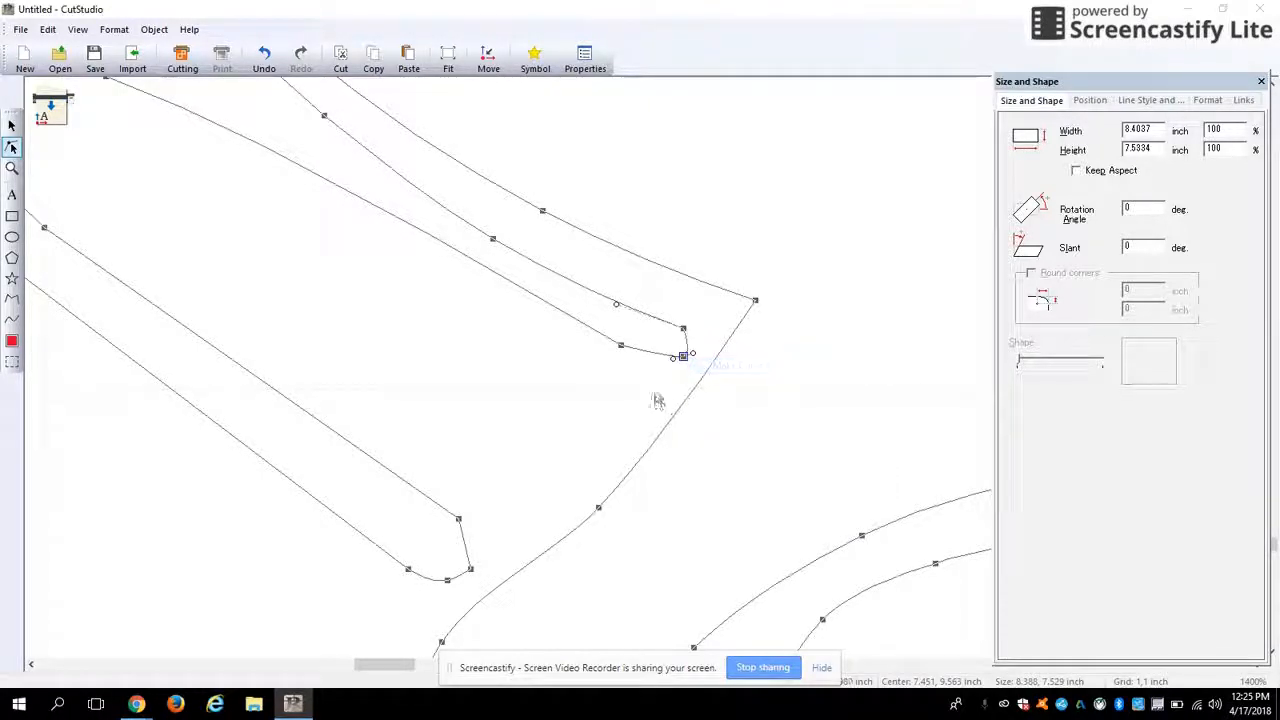
left_click(656, 398)
left_click(687, 348)
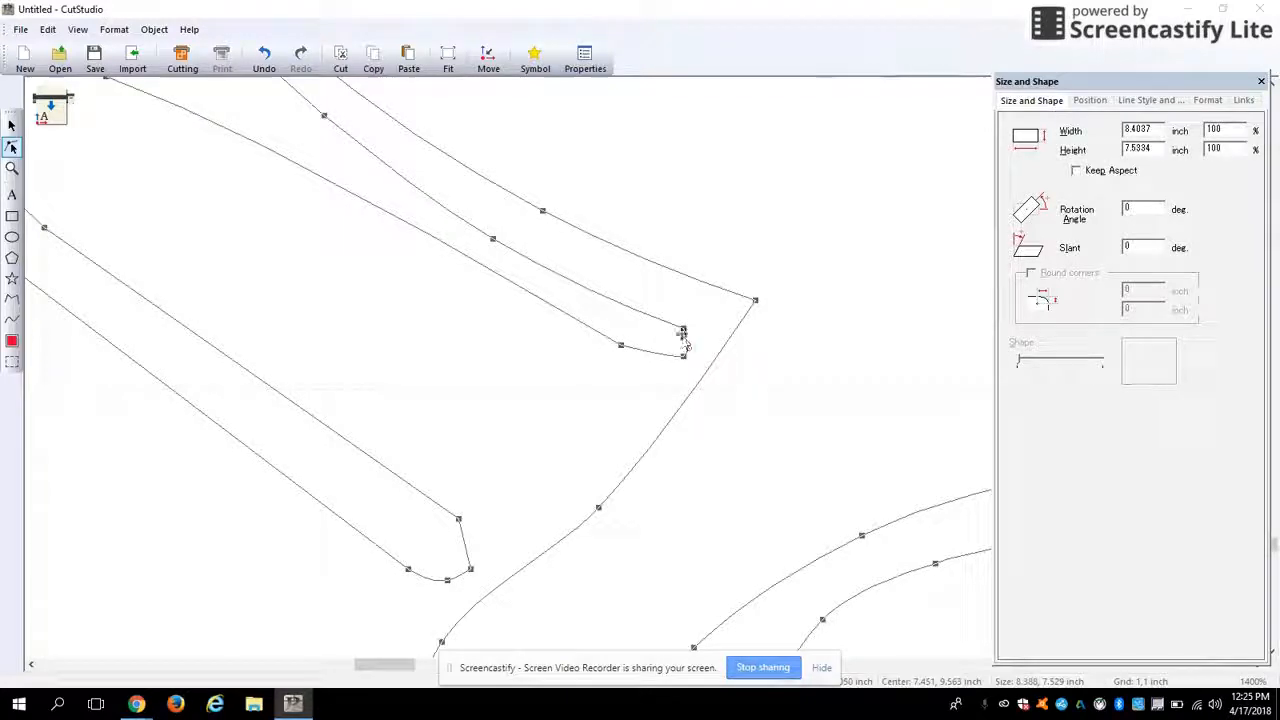
Round the blunt end of the rod's upper cutout by applying Make Curve Polyline to its upper corner point
right_click(684, 326)
left_click(710, 333)
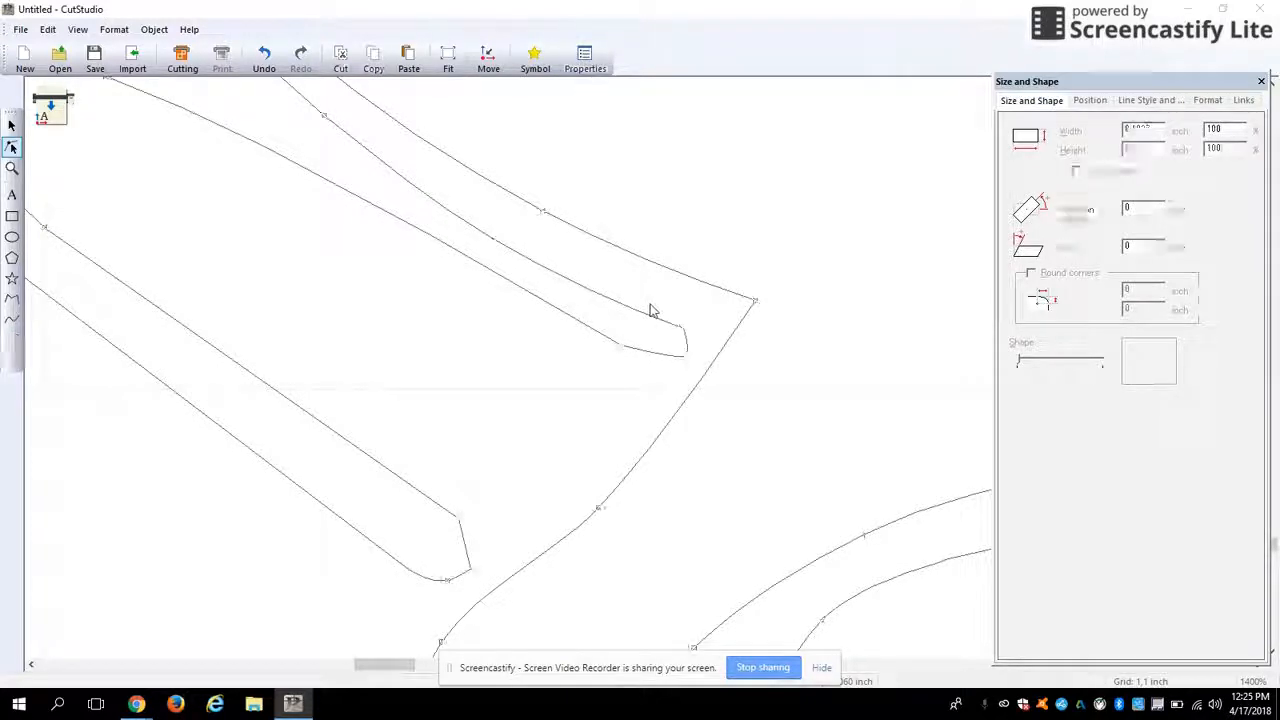
right_click(682, 327)
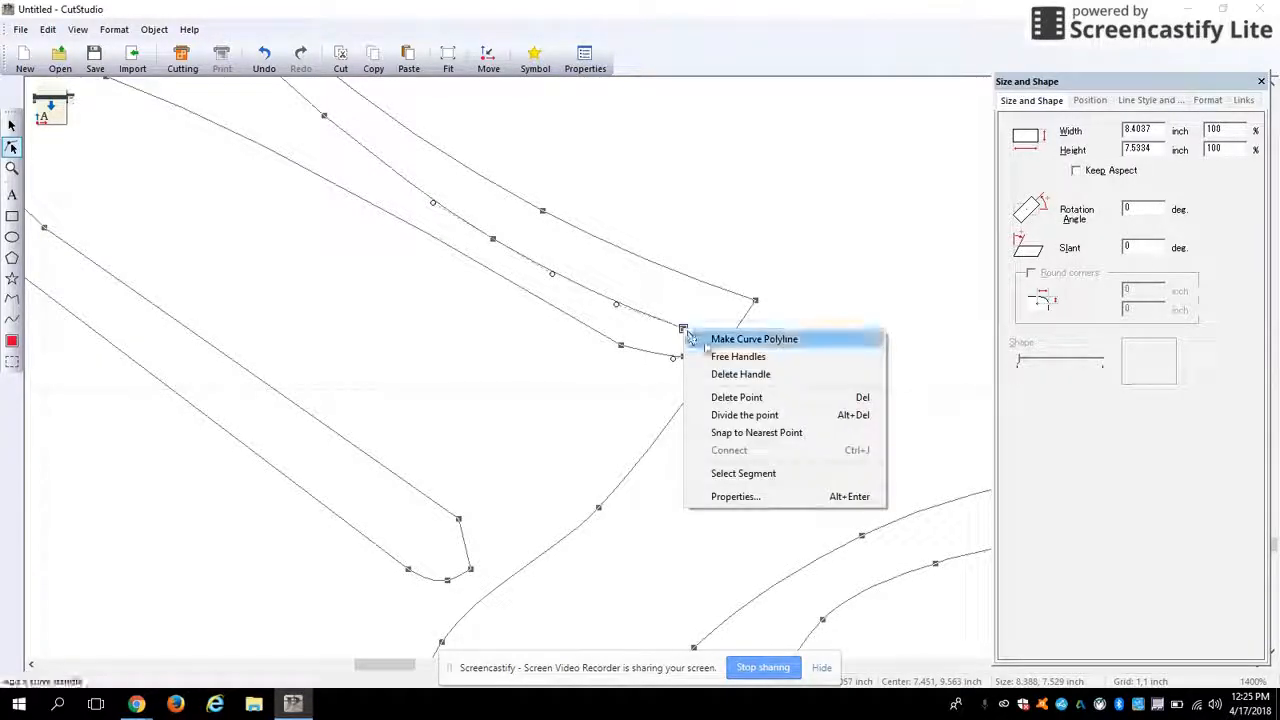
left_click(706, 337)
left_click(657, 387)
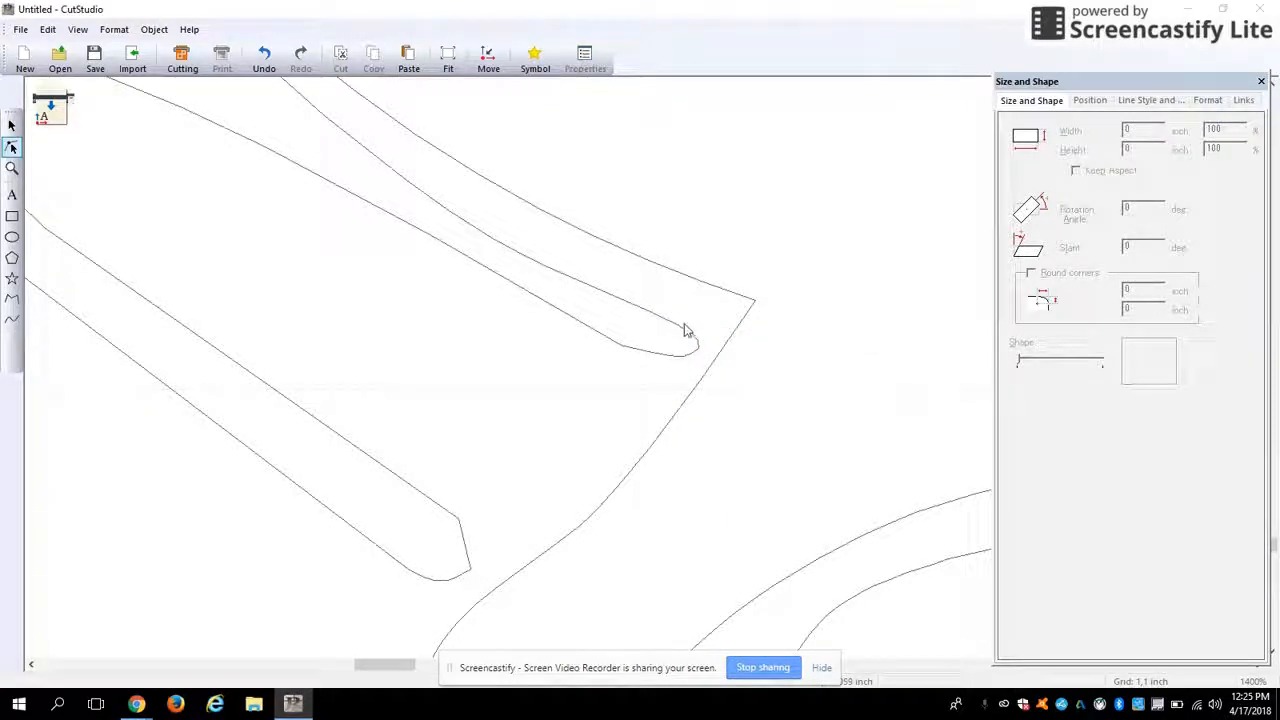
Try to smooth the remaining point on the underside of the upper cutout's tip, and undo the resulting change
left_click(619, 347)
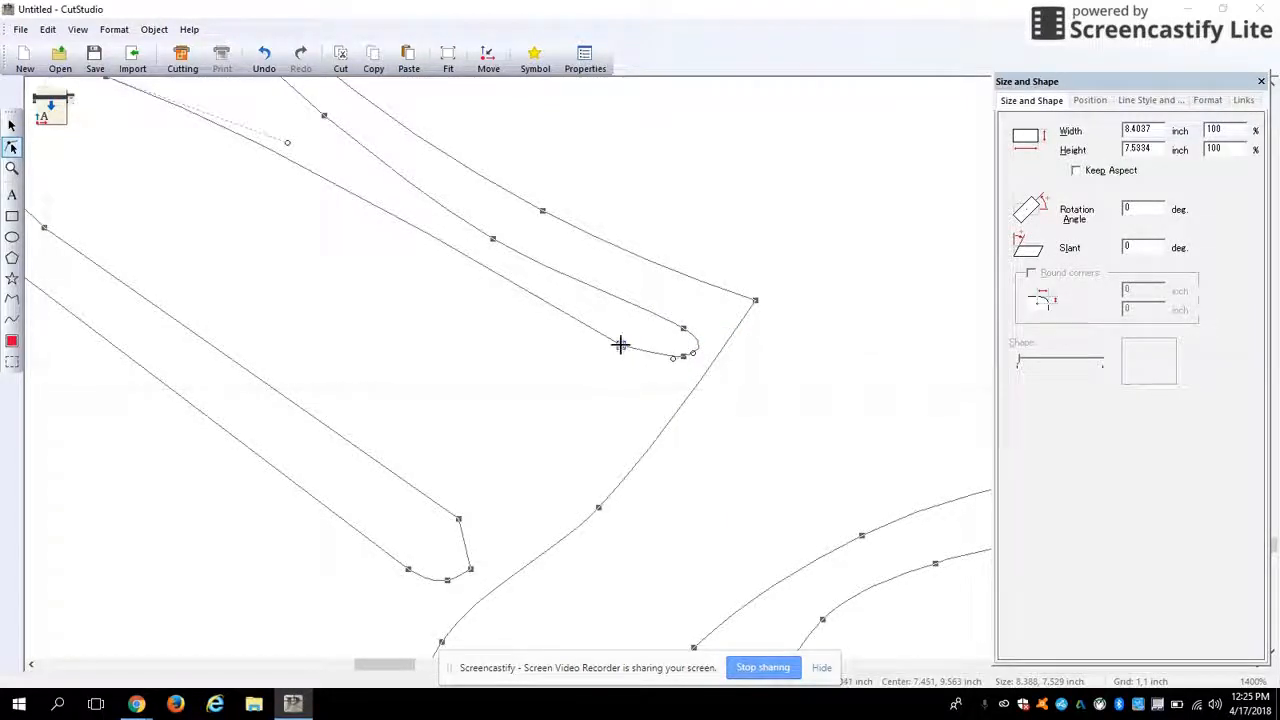
right_click(620, 347)
left_click(630, 355)
left_click(614, 391)
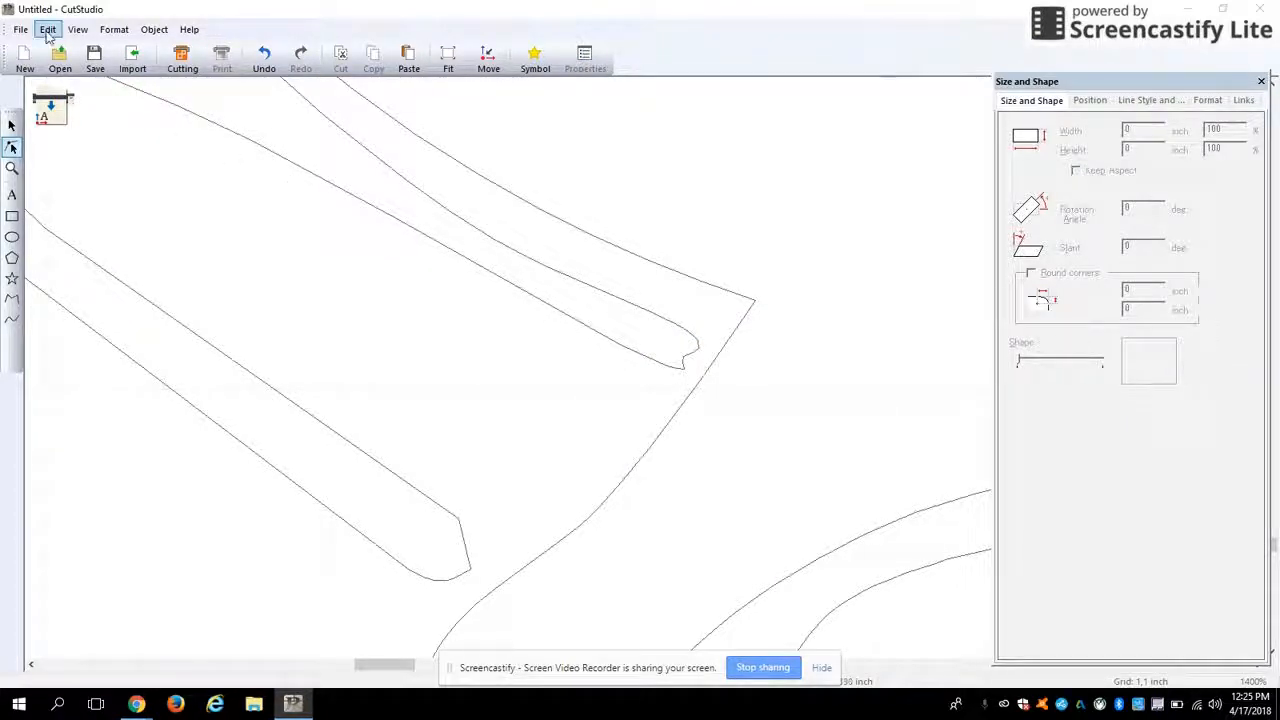
left_click(48, 29)
left_click(60, 46)
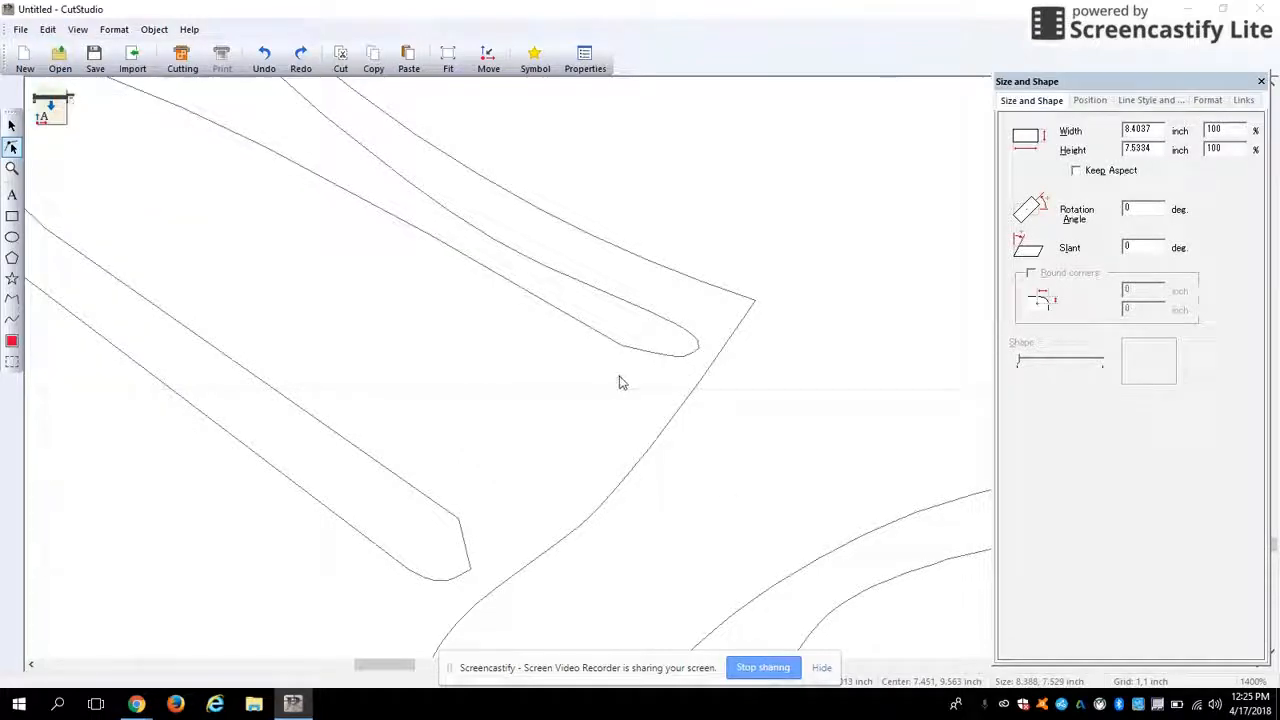
Round the end of the rod's lower cutout by applying Make Curve Polyline to its two corner points and shortening the upper one's handle
scroll(617, 409, "up", 1)
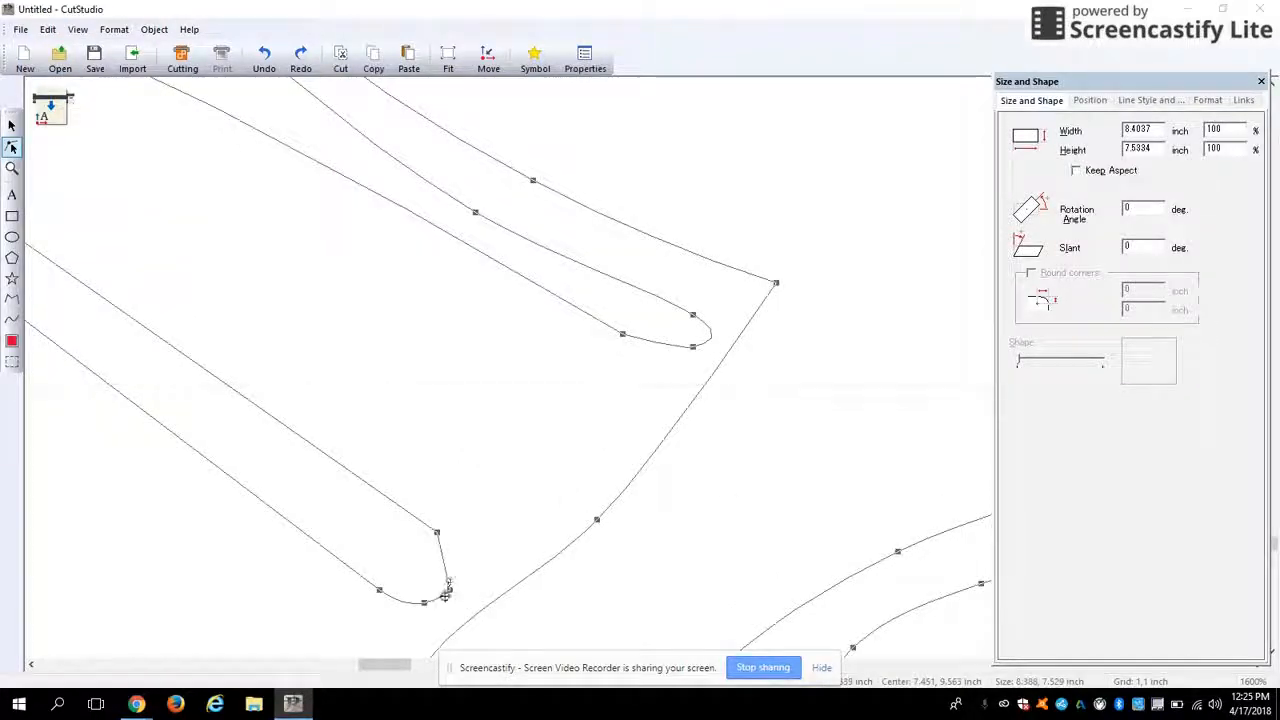
right_click(448, 591)
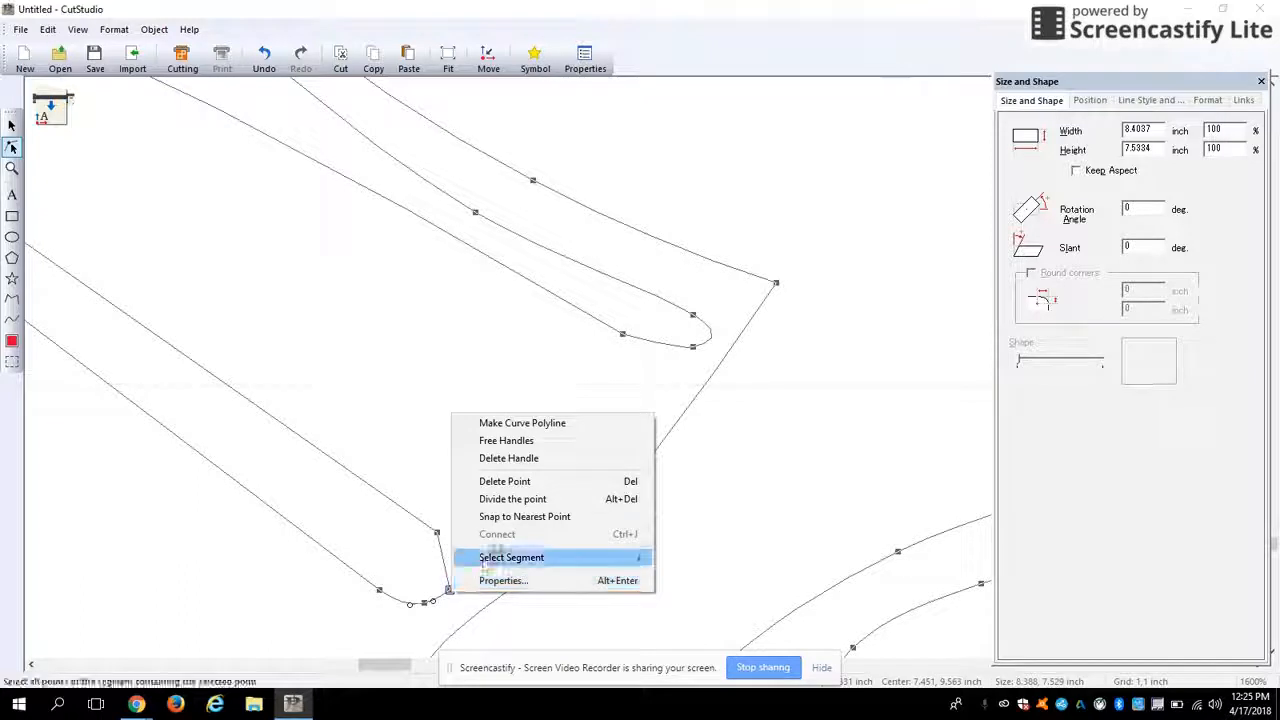
left_click(505, 499)
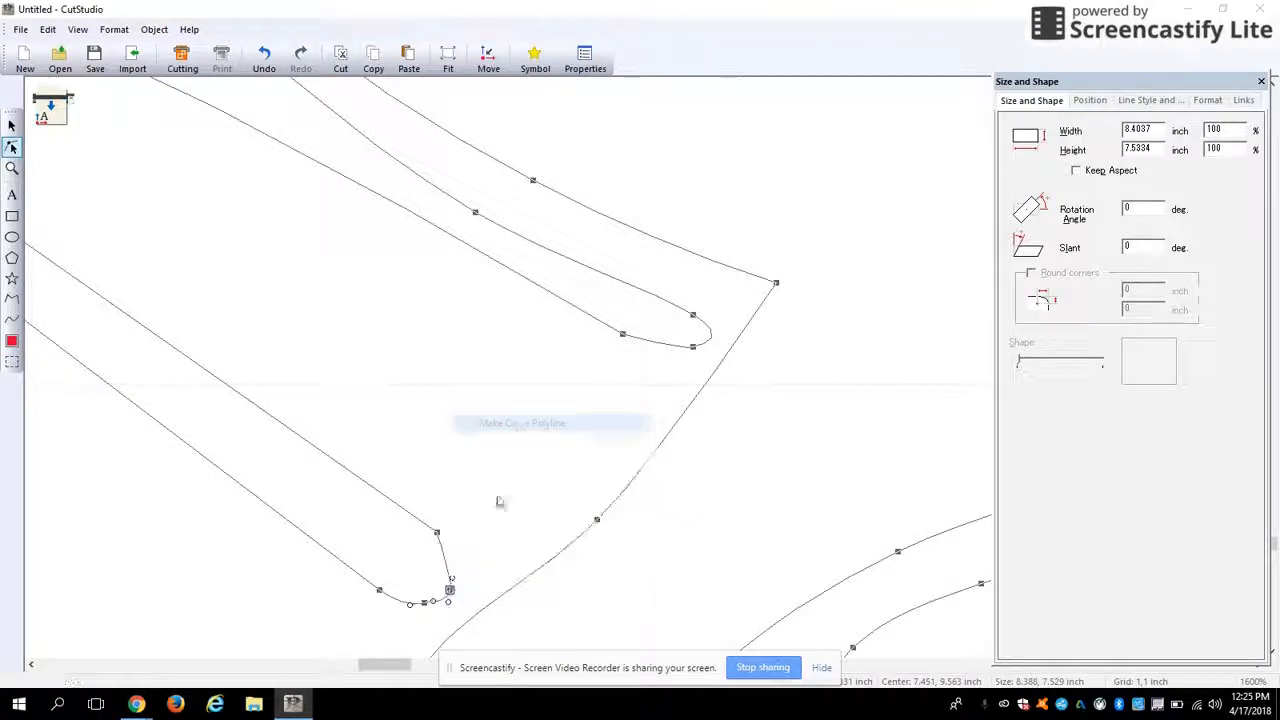
right_click(436, 531)
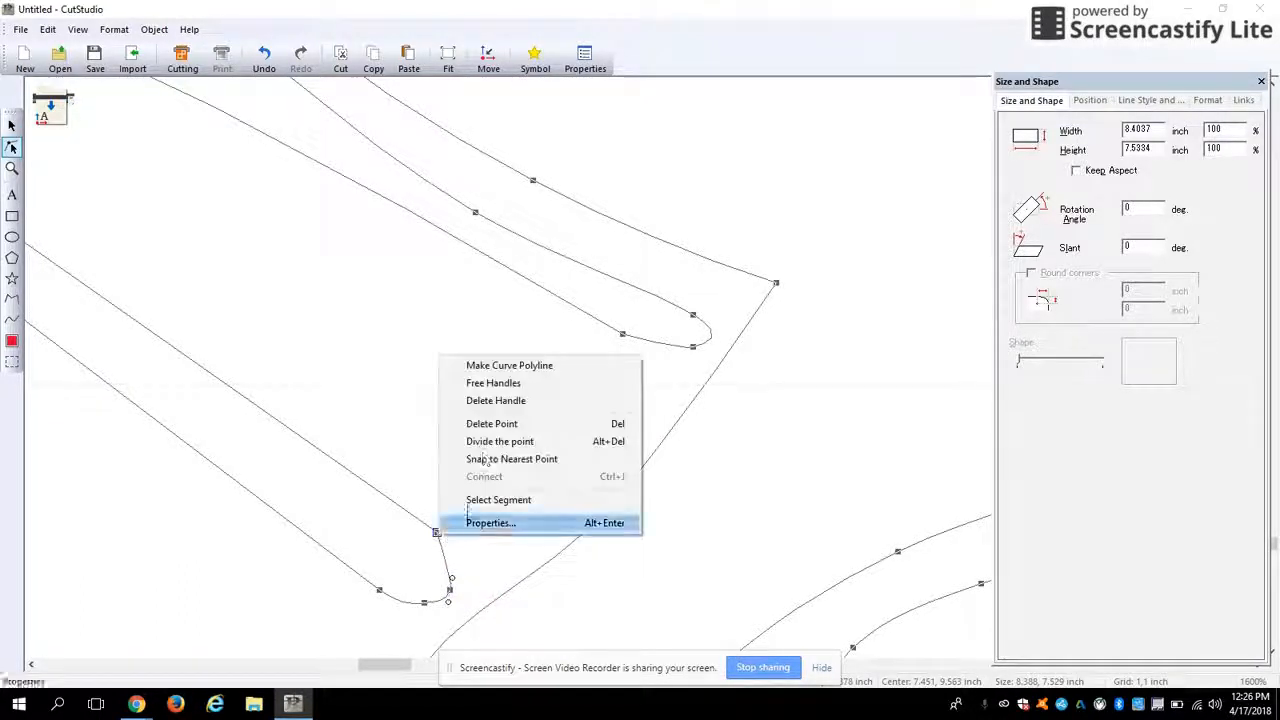
left_click(499, 372)
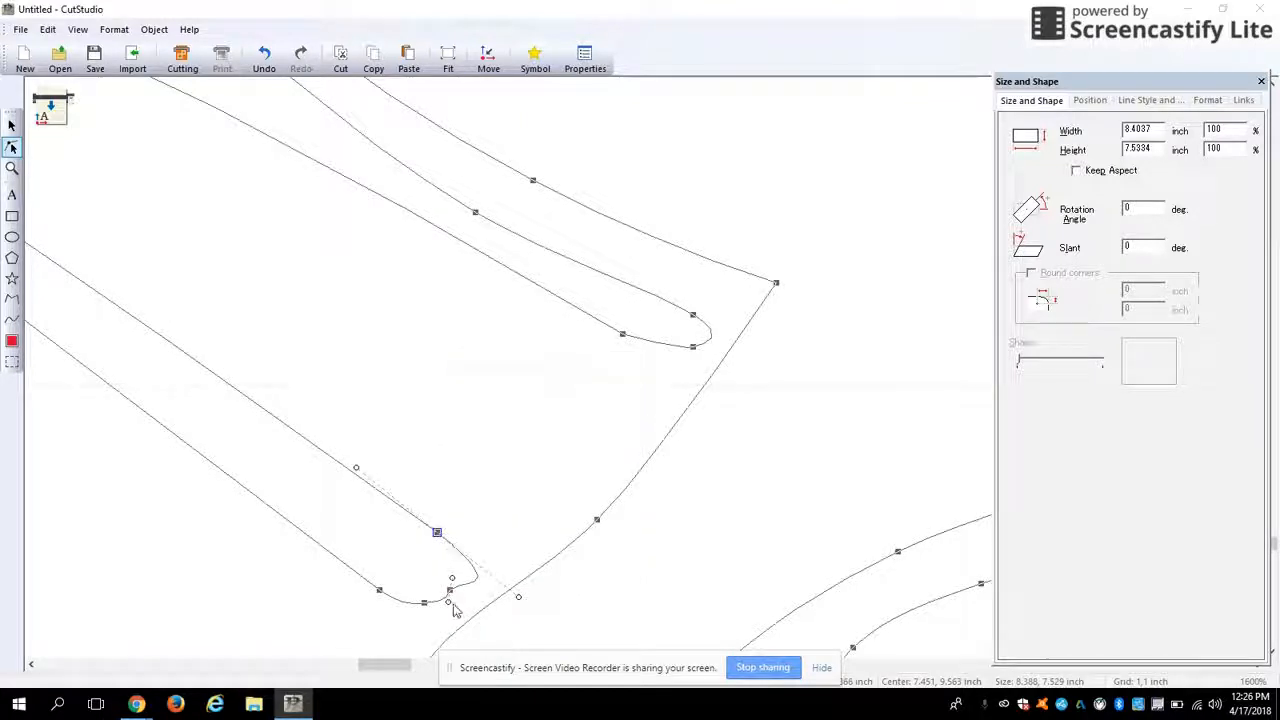
left_click_drag(520, 597, 448, 542)
left_click(490, 533)
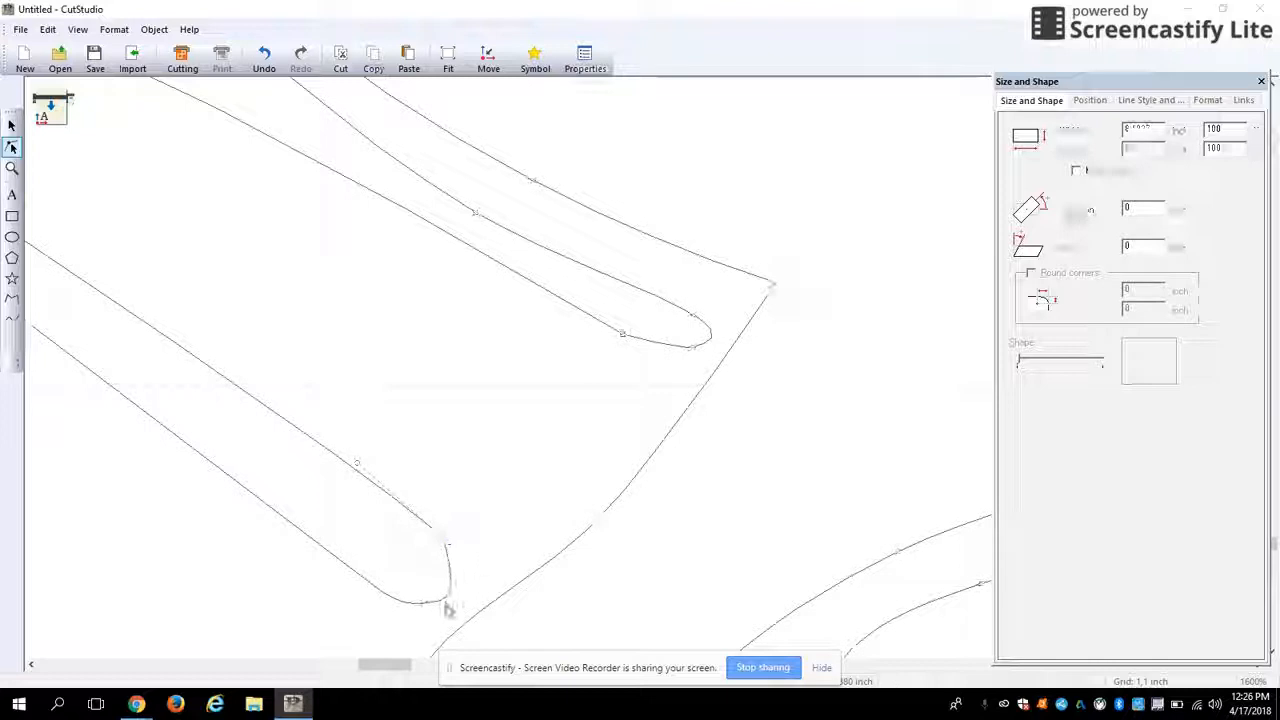
Inspect the deer head and fish outlines for further areas that need point clean-up
scroll(514, 477, "down", 2)
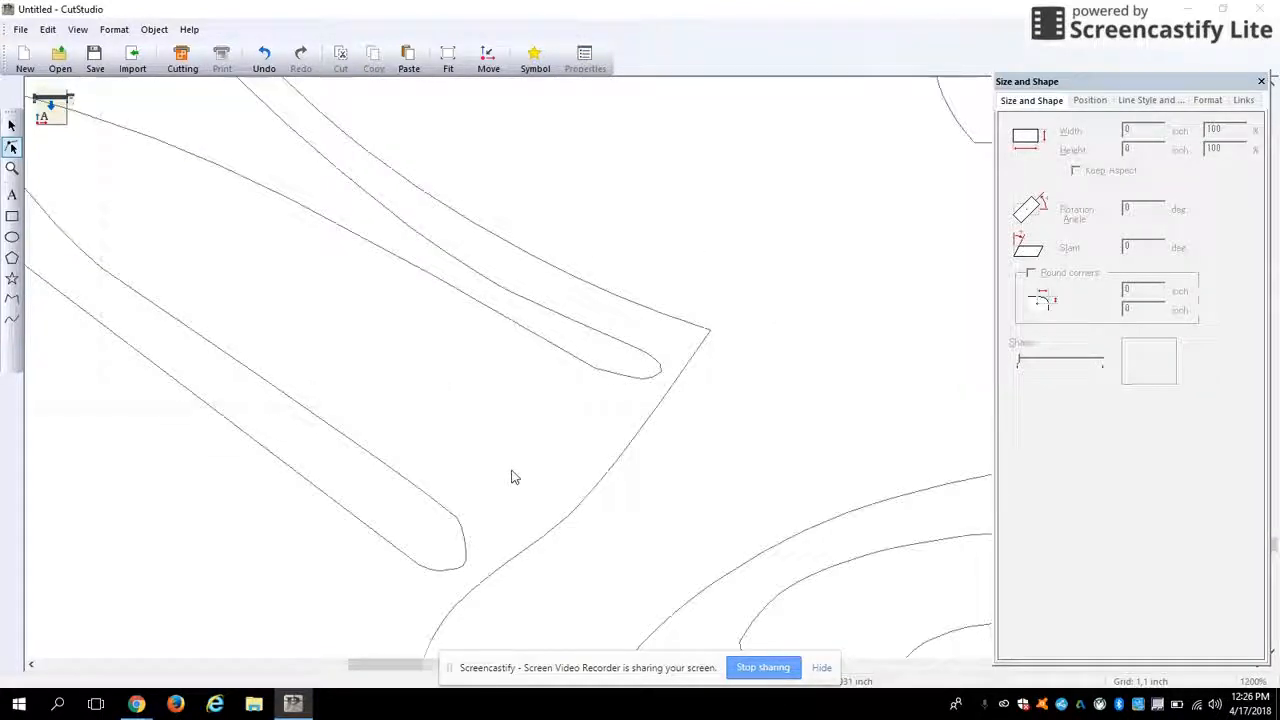
scroll(749, 414, "down", 1)
left_click_drag(806, 441, 648, 397)
scroll(716, 437, "down", 5)
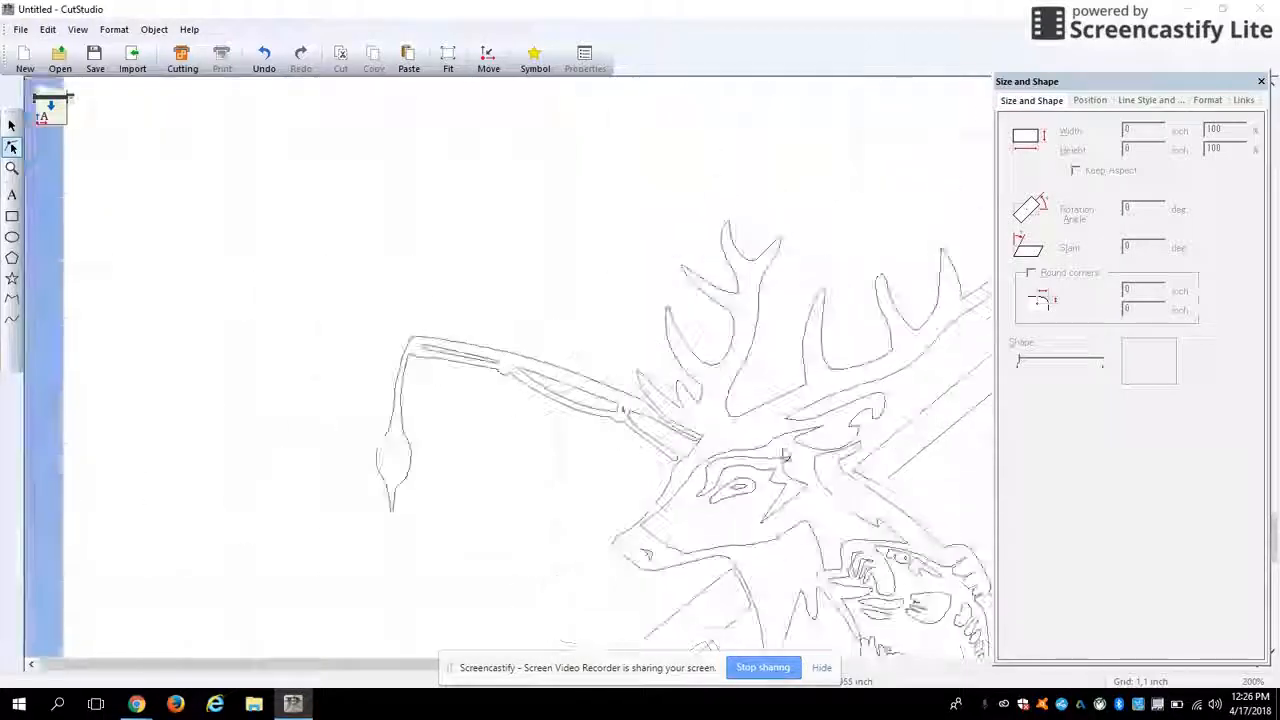
scroll(673, 459, "up", 3)
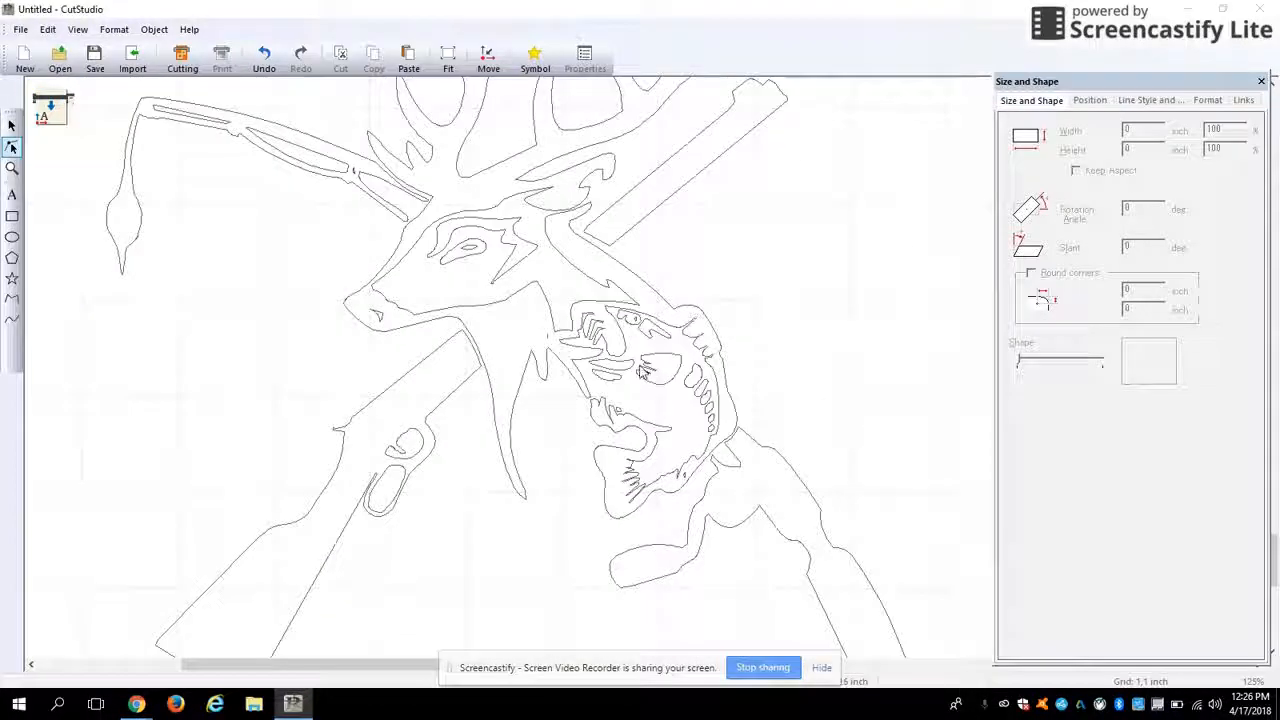
scroll(560, 331, "up", 4)
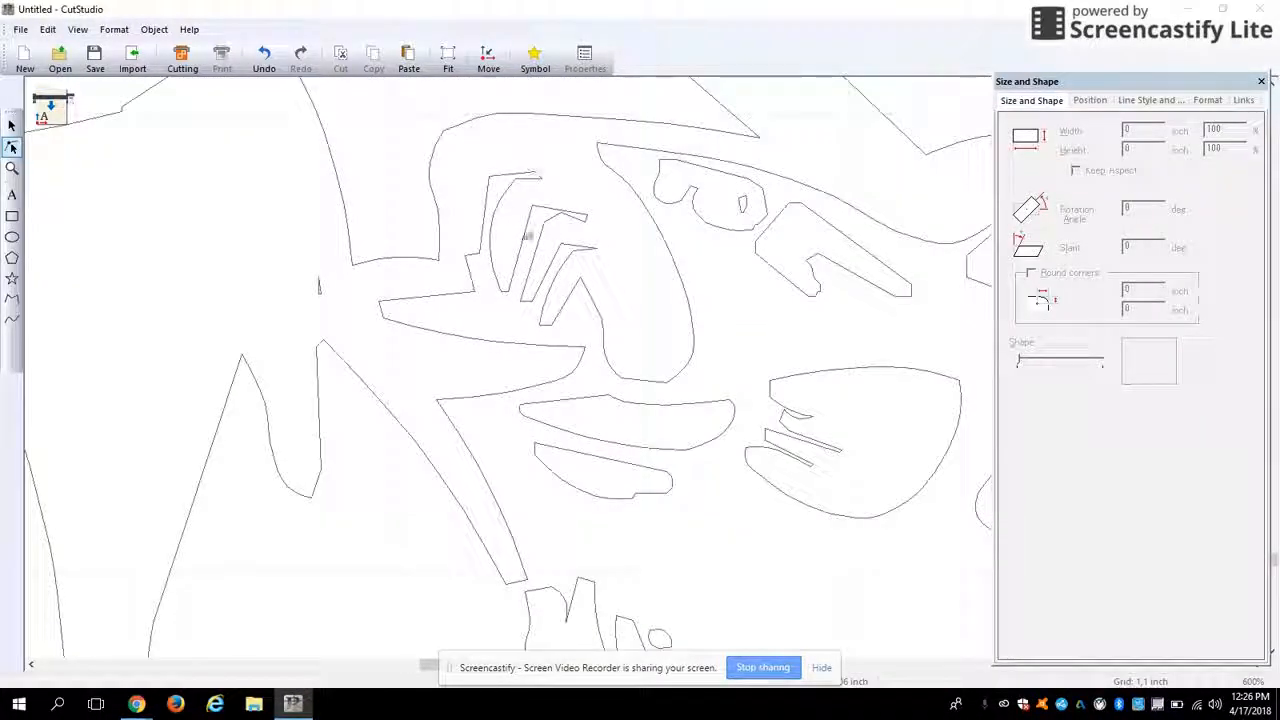
scroll(597, 381, "down", 7)
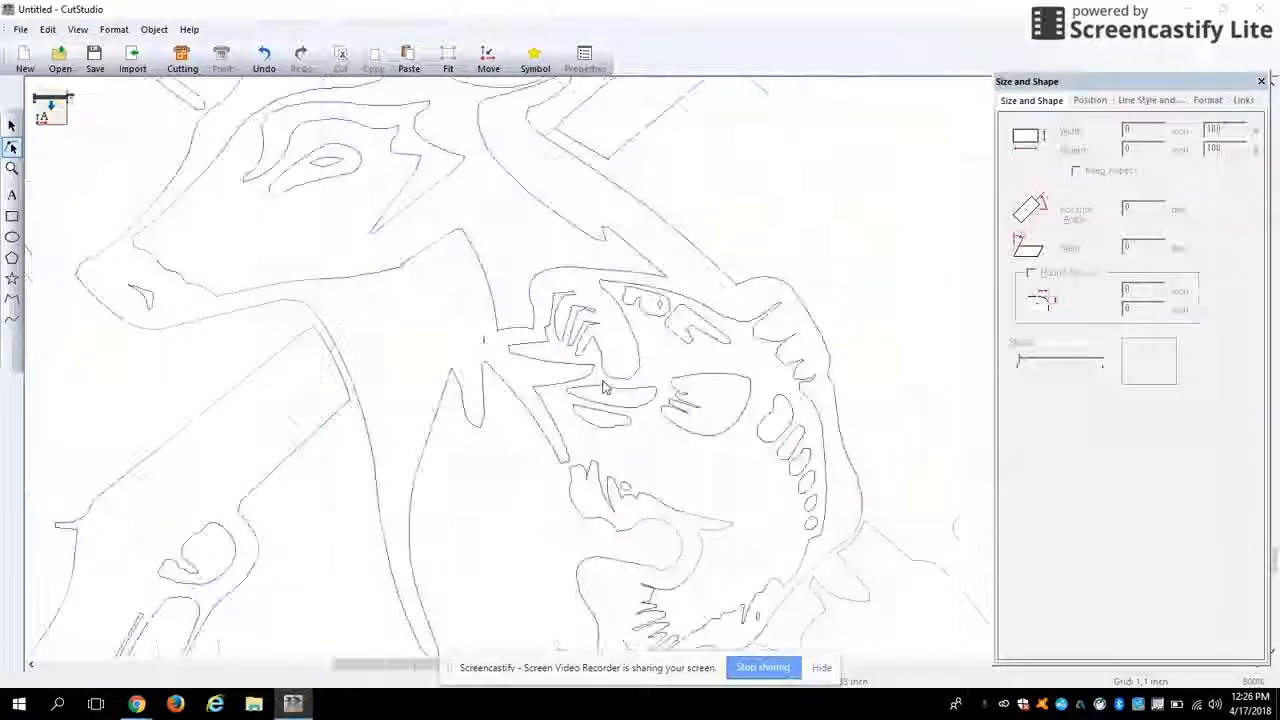